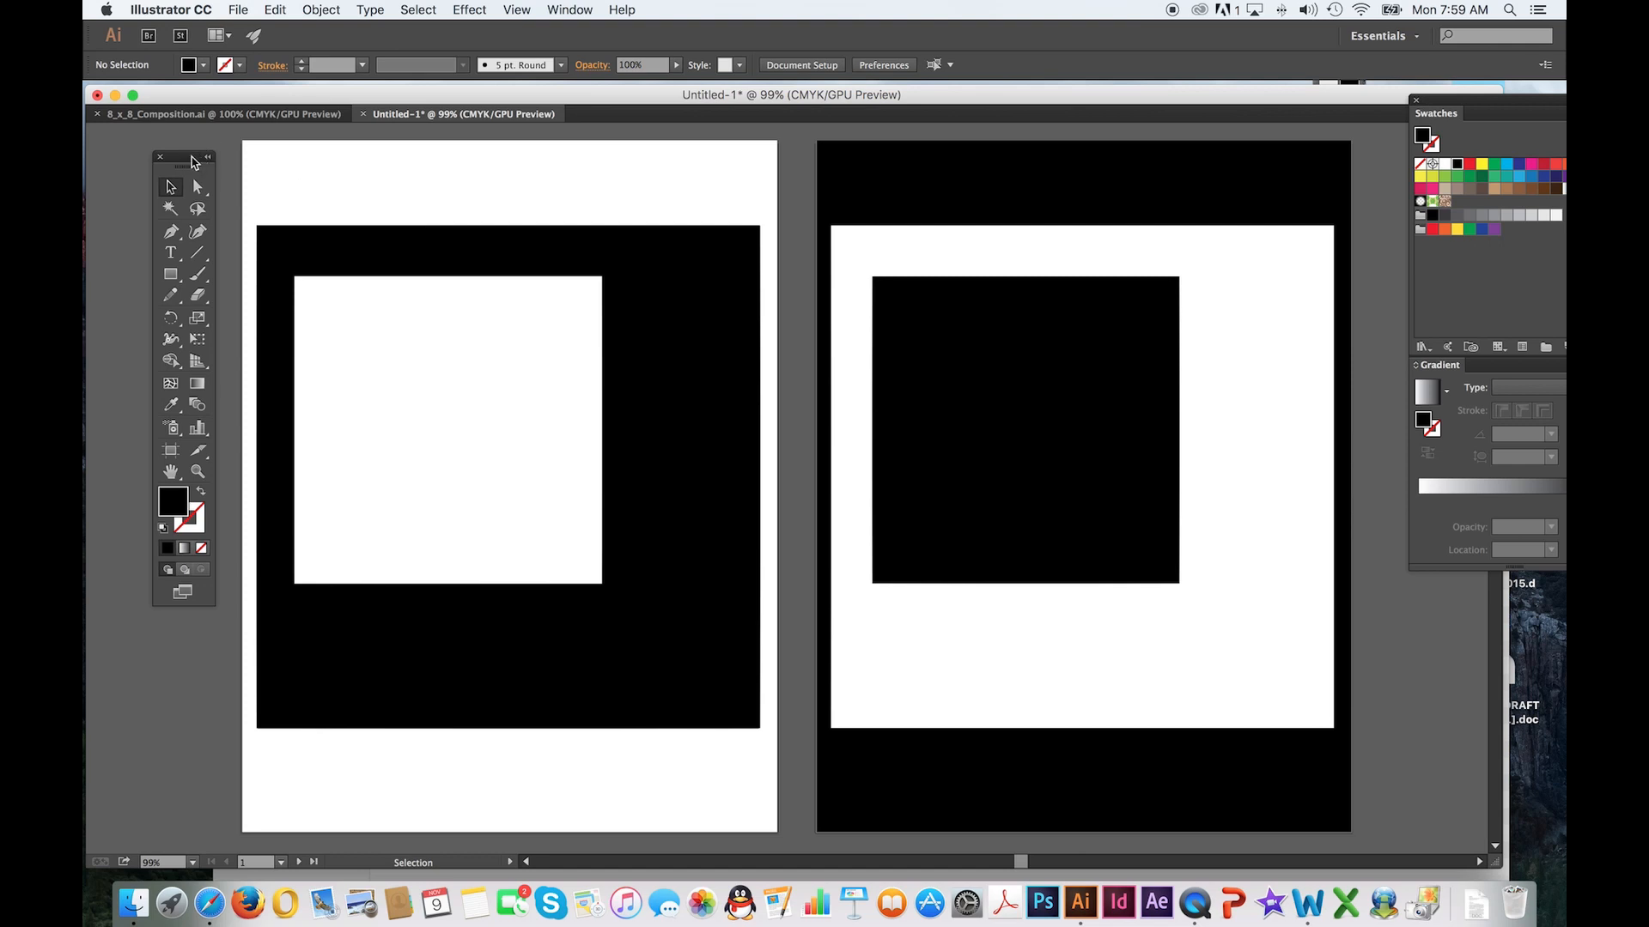
left_click_drag(193, 161, 183, 158)
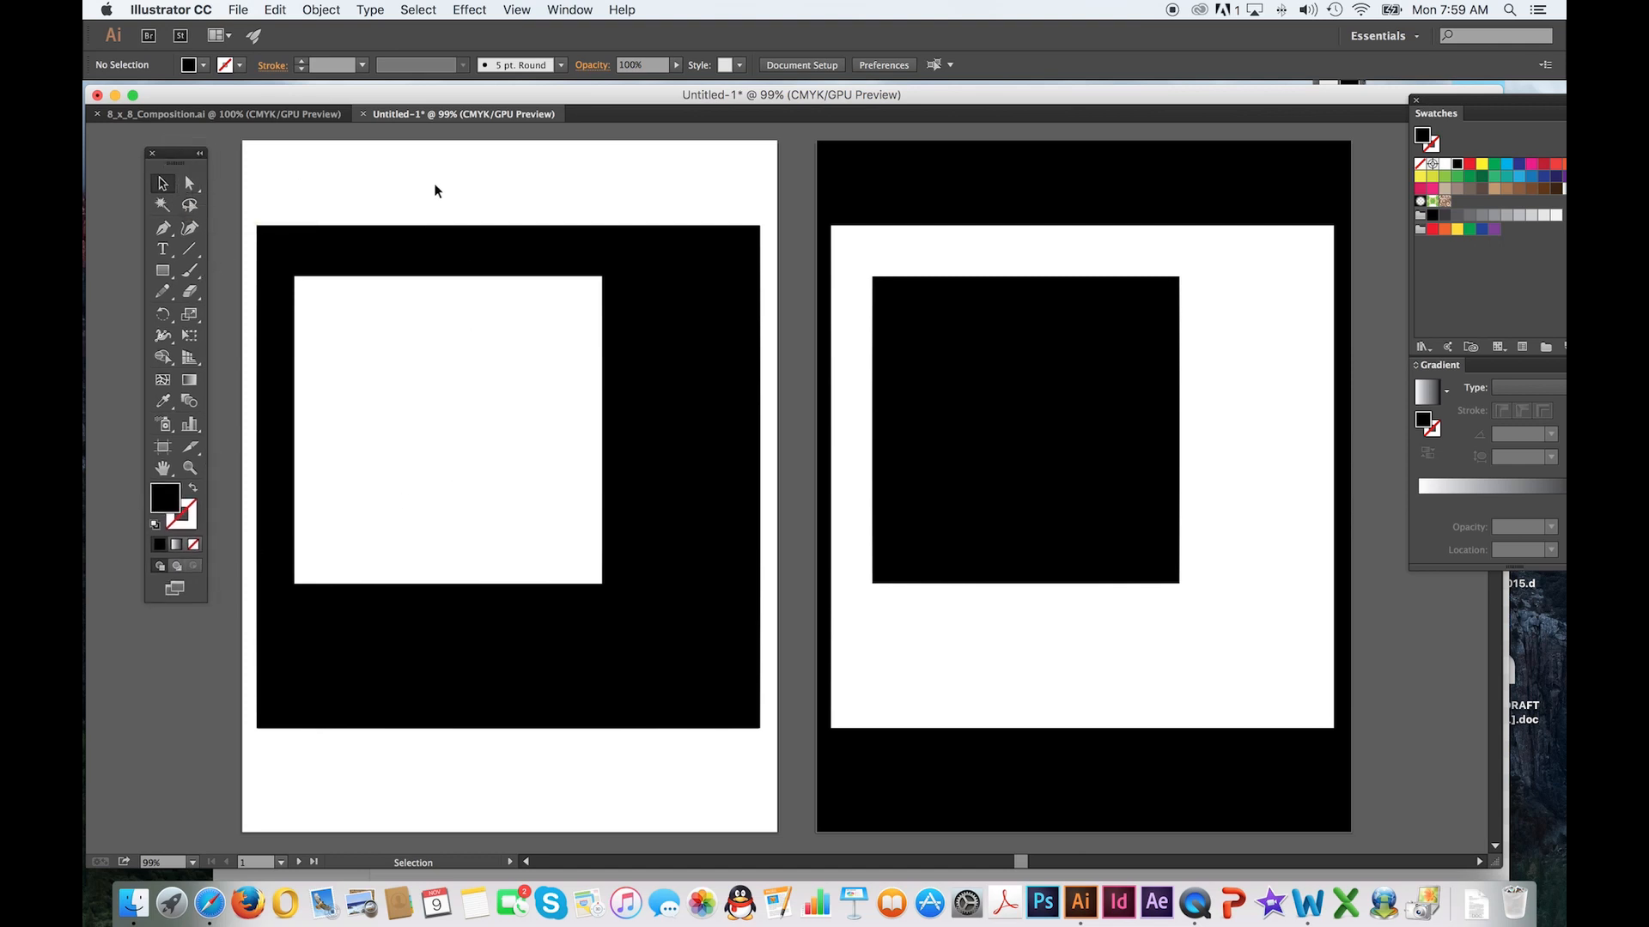
left_click(454, 357)
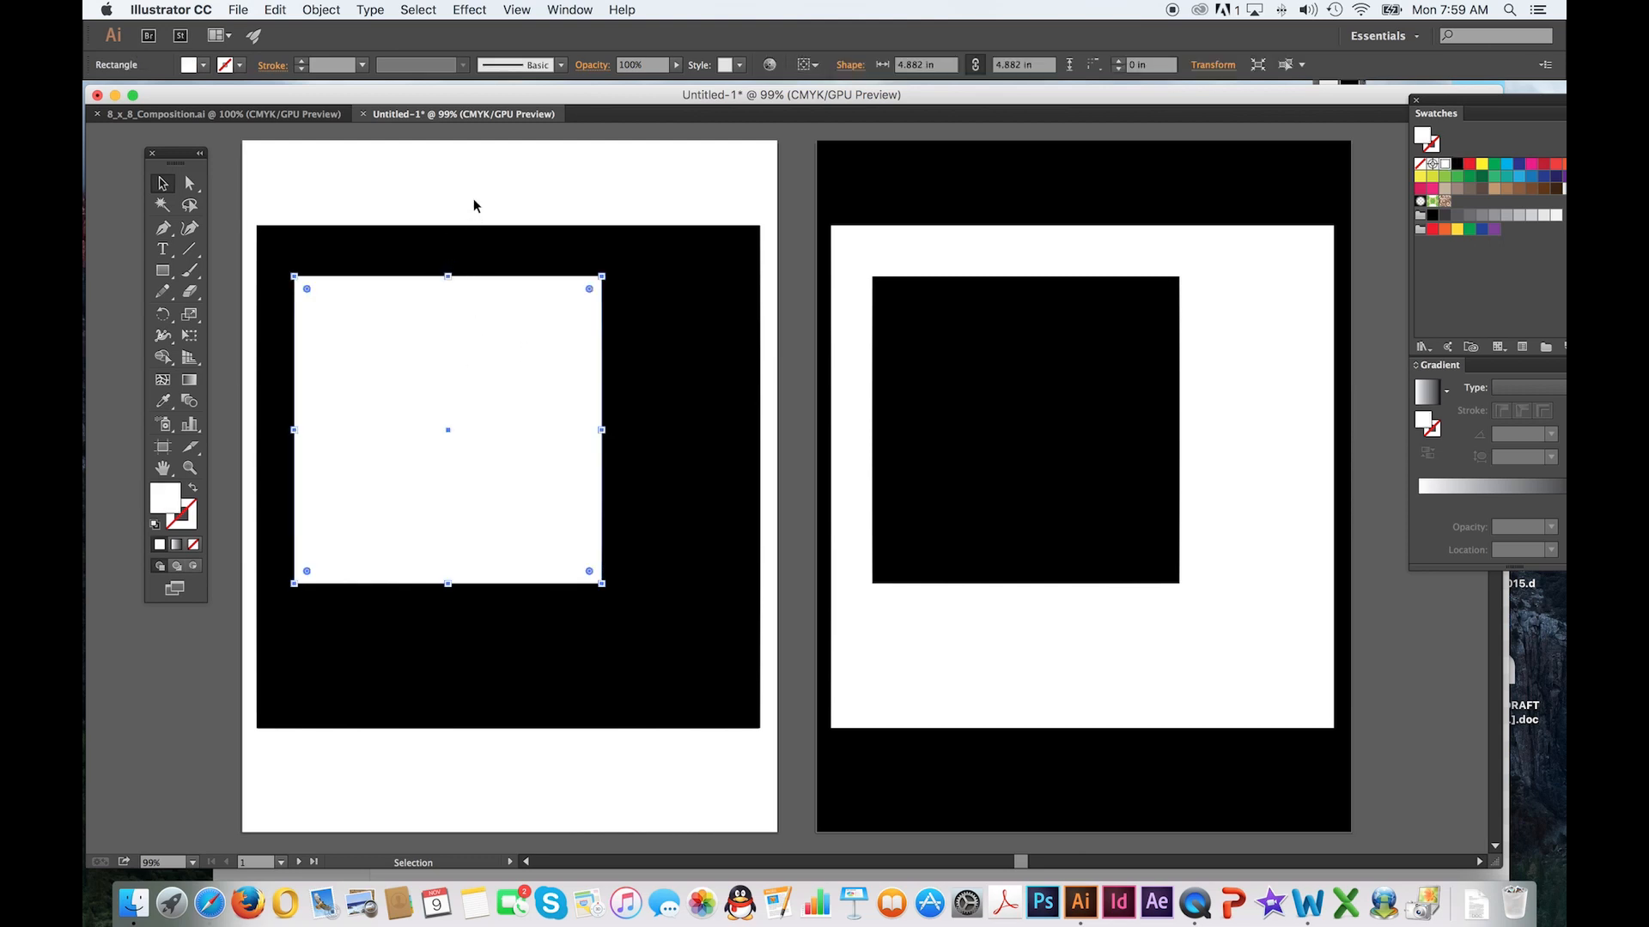
left_click(331, 207)
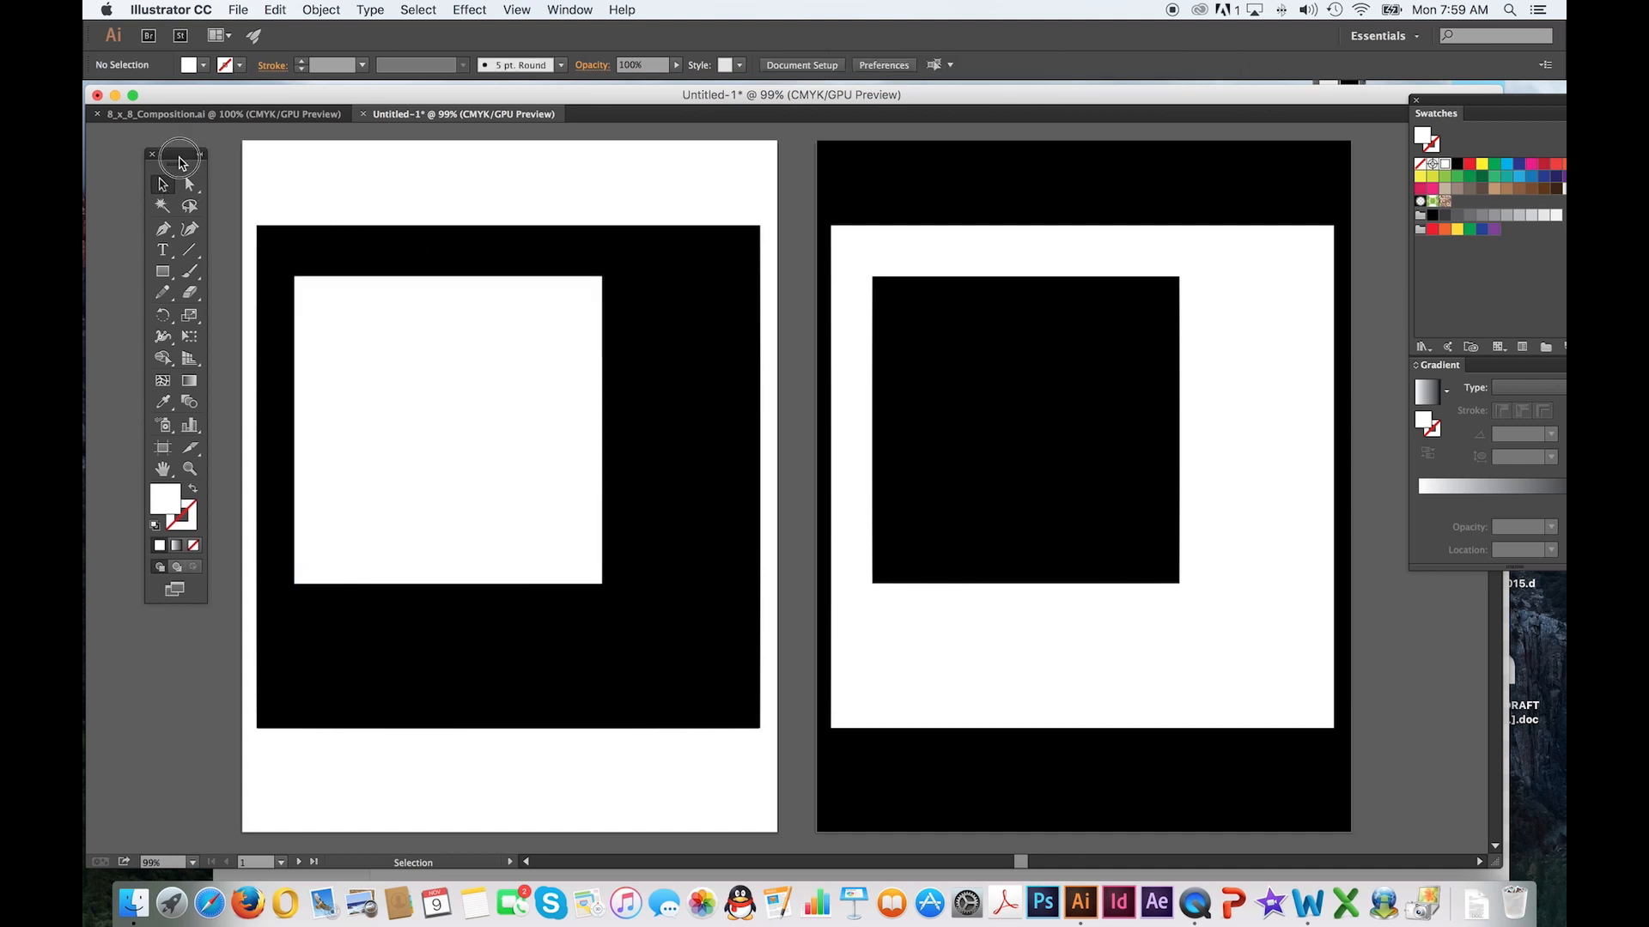
left_click_drag(193, 169, 201, 189)
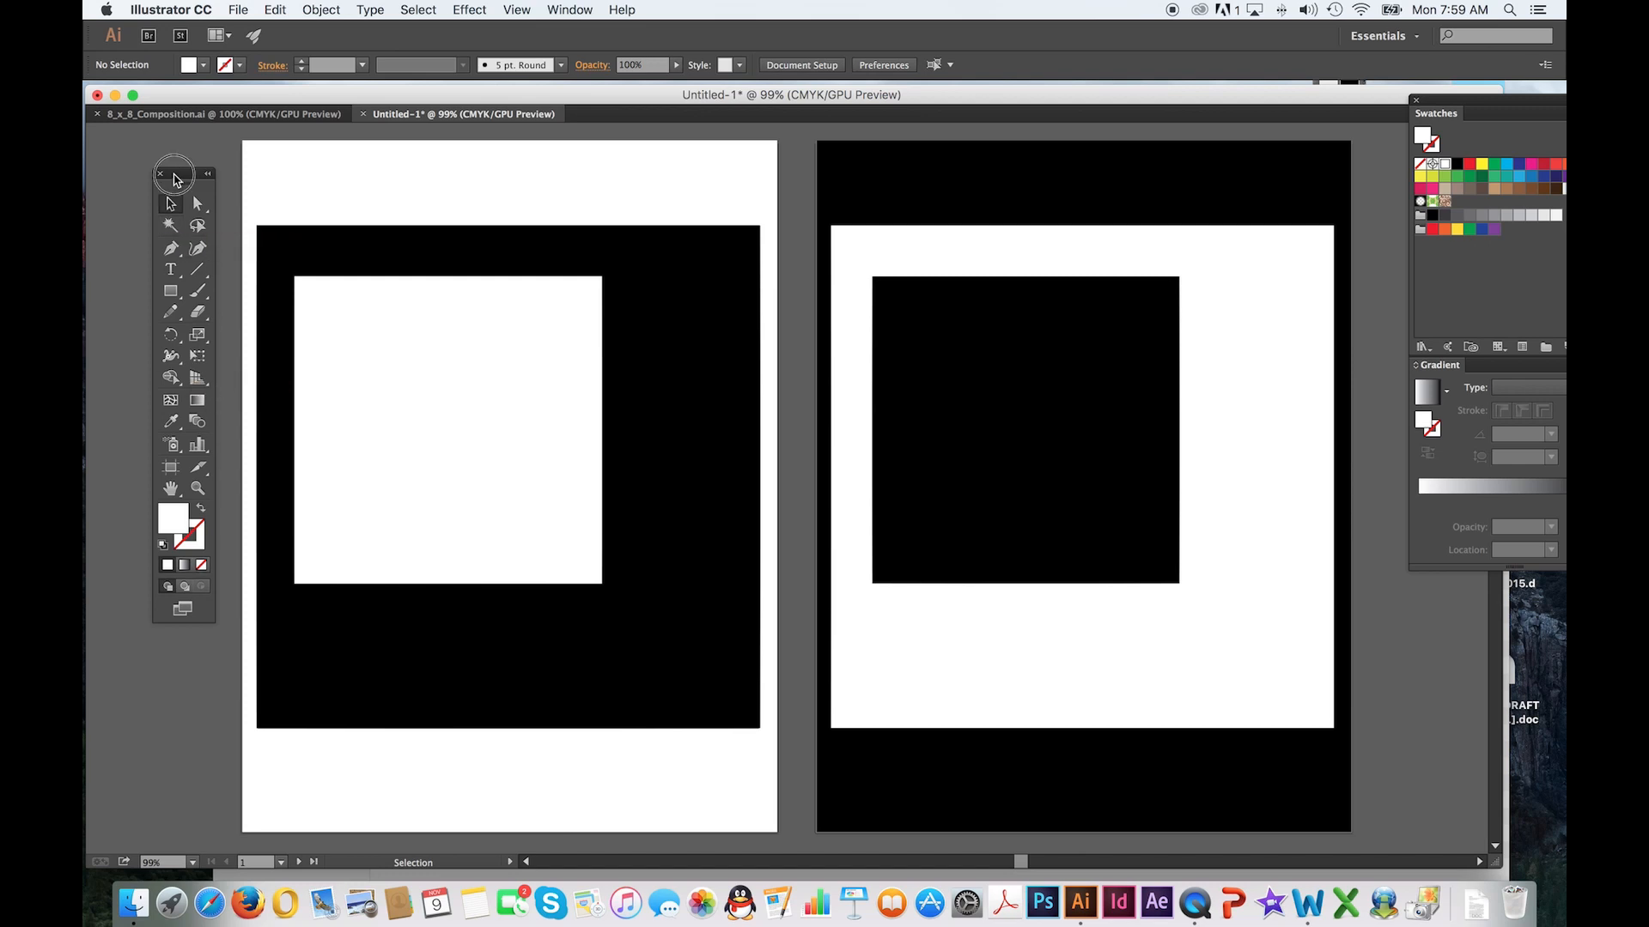
left_click_drag(172, 183, 177, 183)
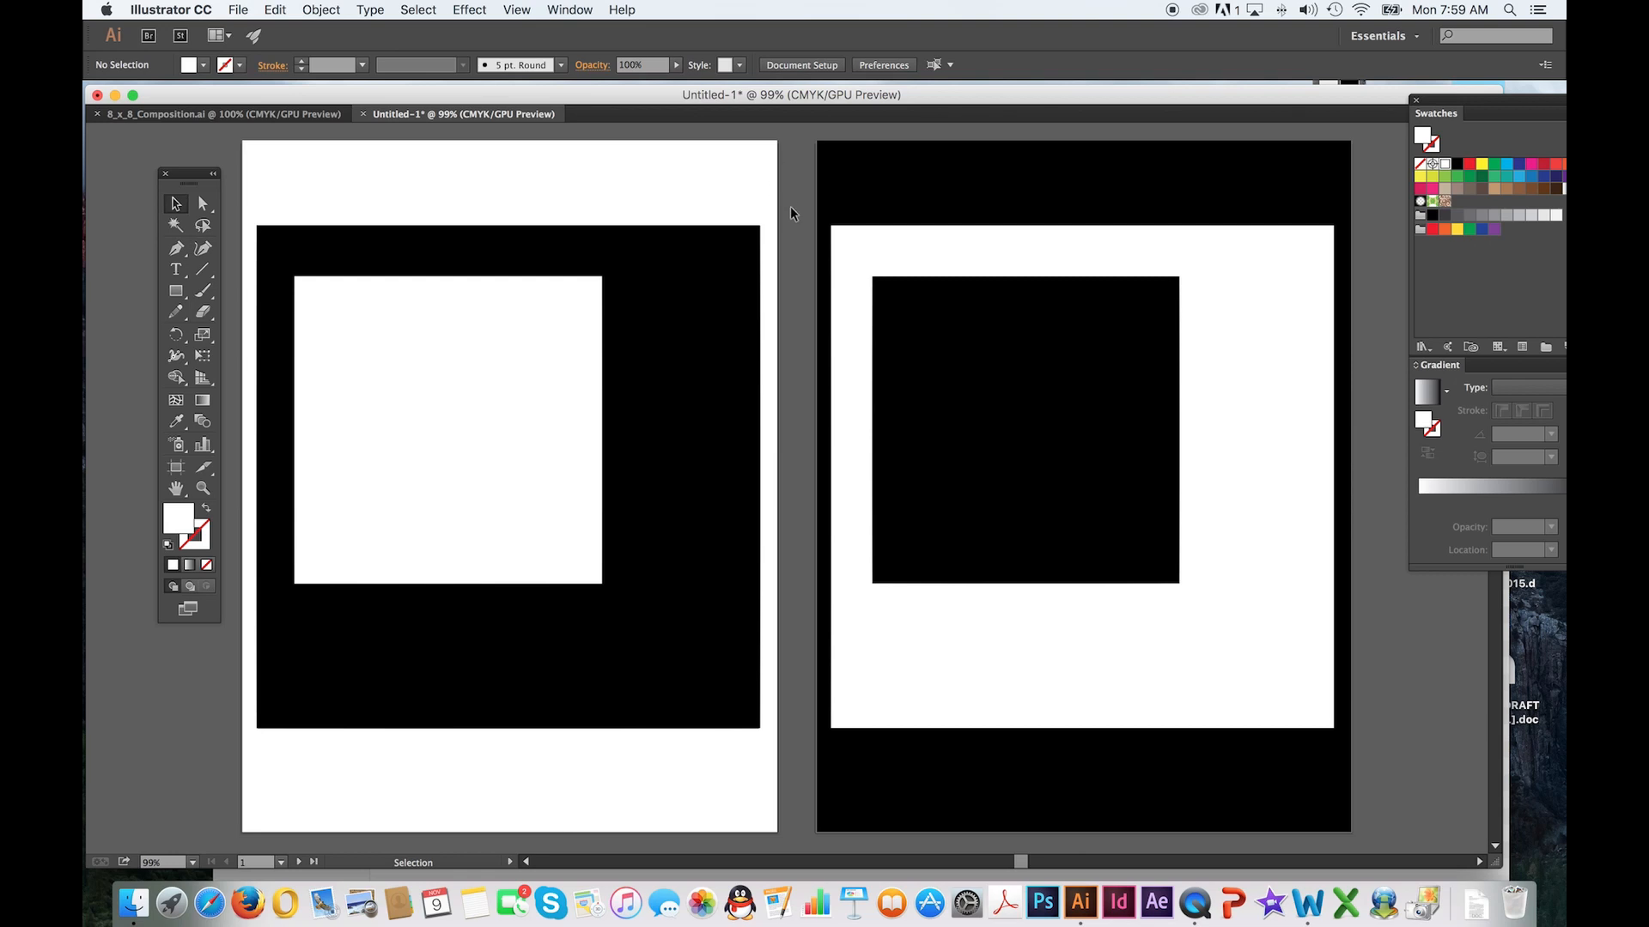
scroll(633, 312, "left", 5)
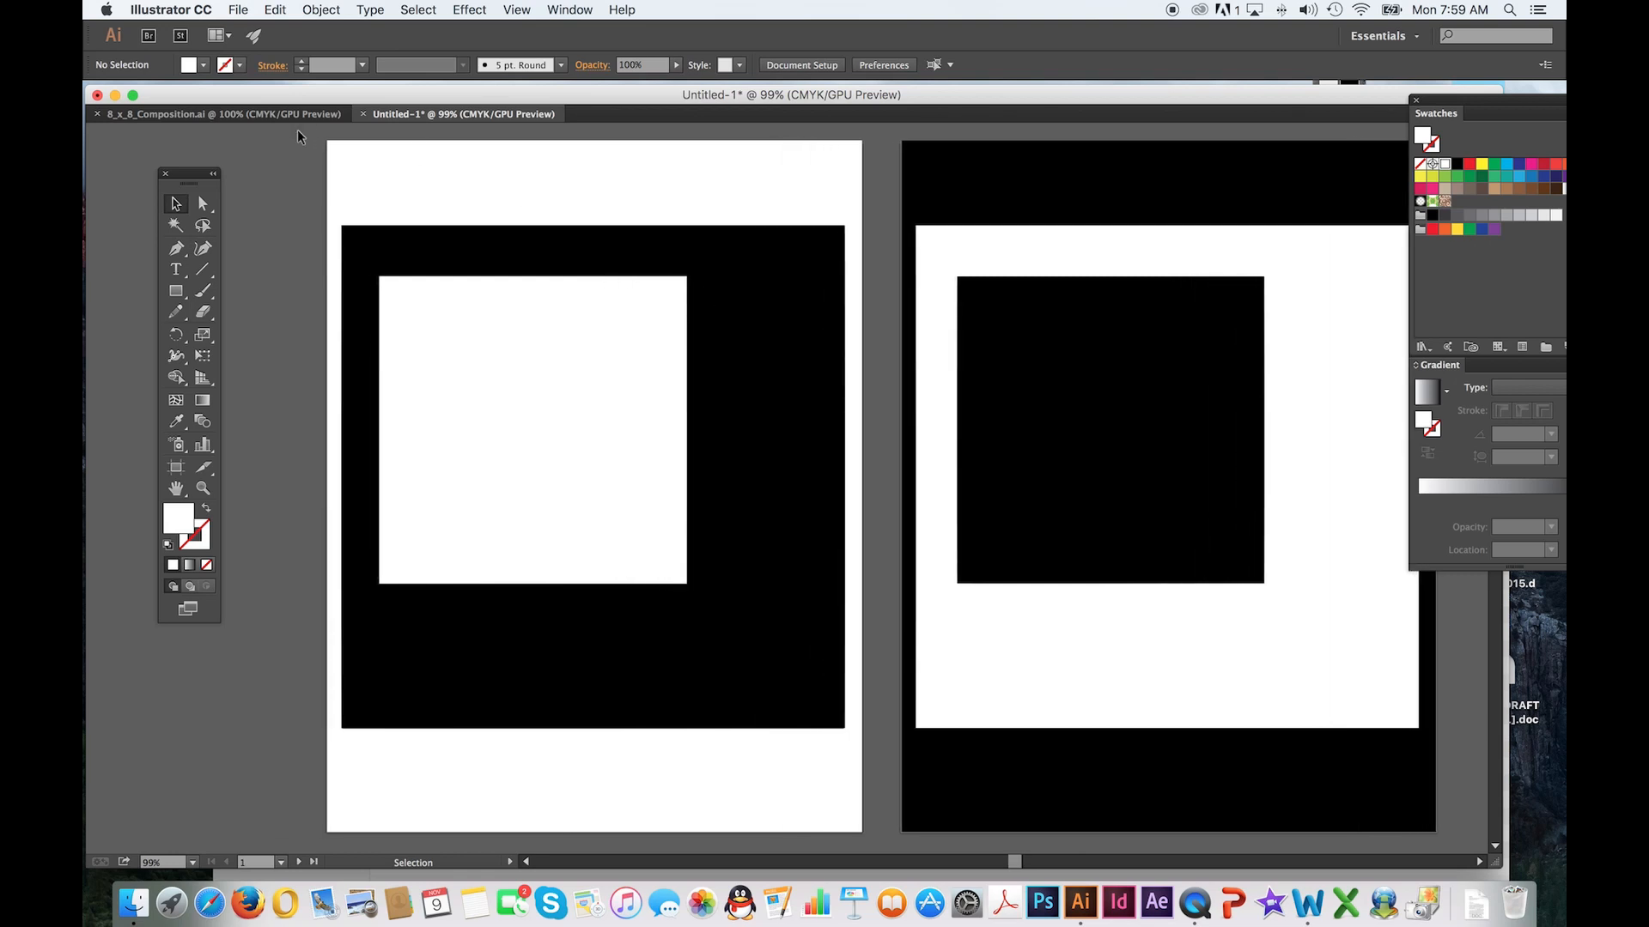
left_click_drag(233, 98, 233, 96)
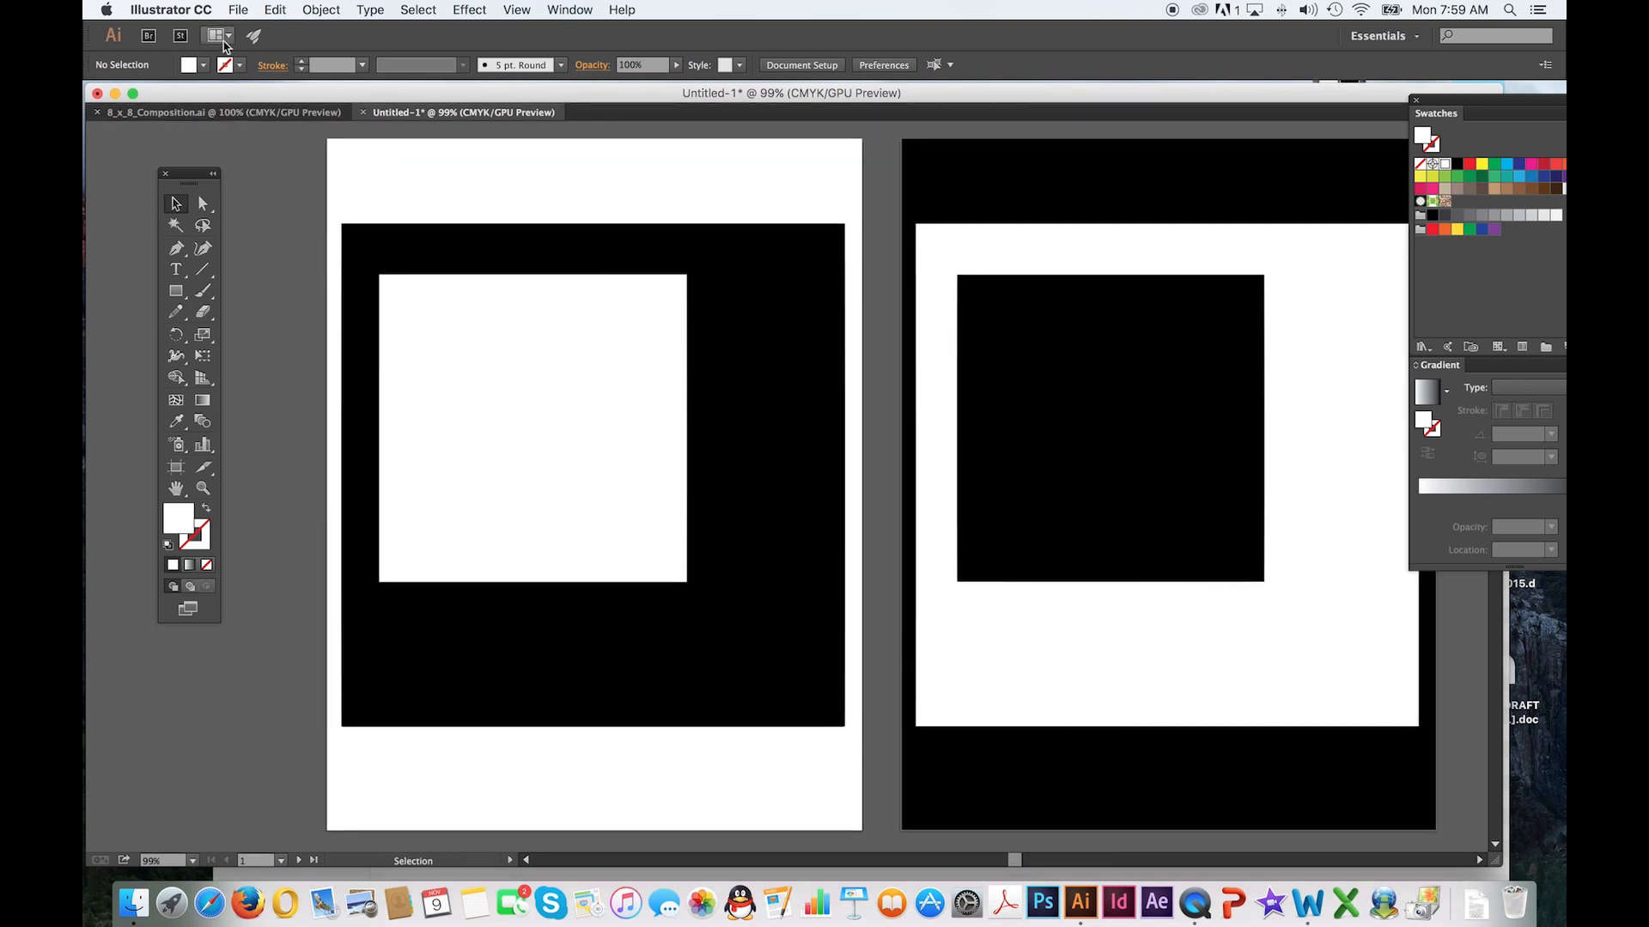
Create a new Letter-size document, 8.5 by 11 in, with one artboard in portrait orientation
left_click(237, 11)
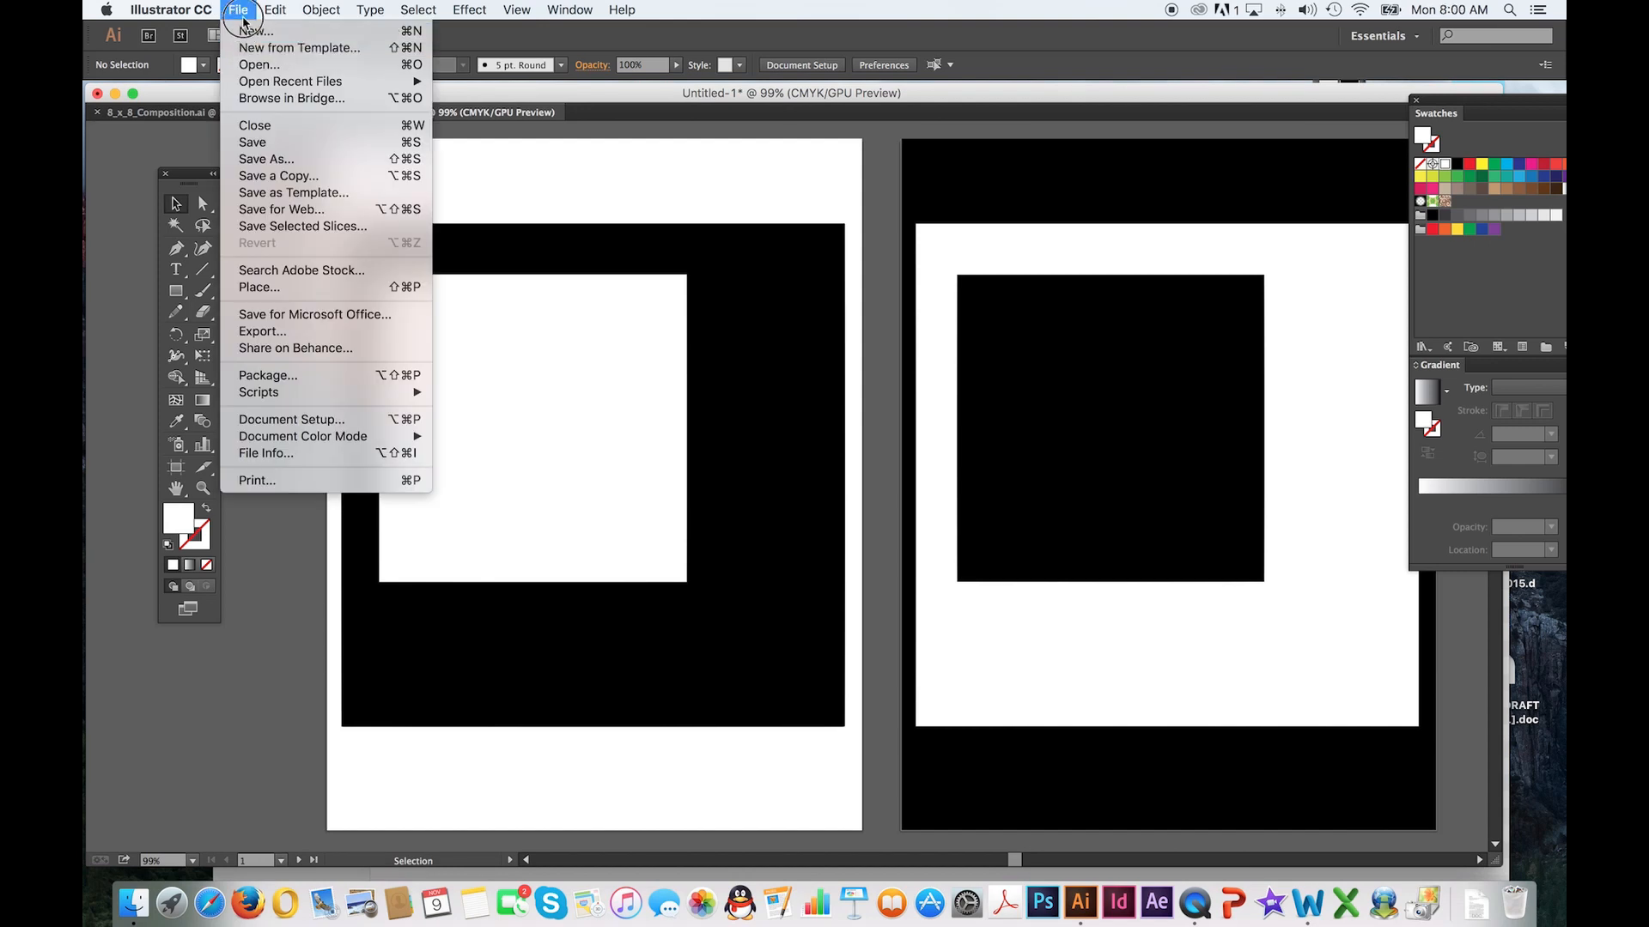
left_click(249, 30)
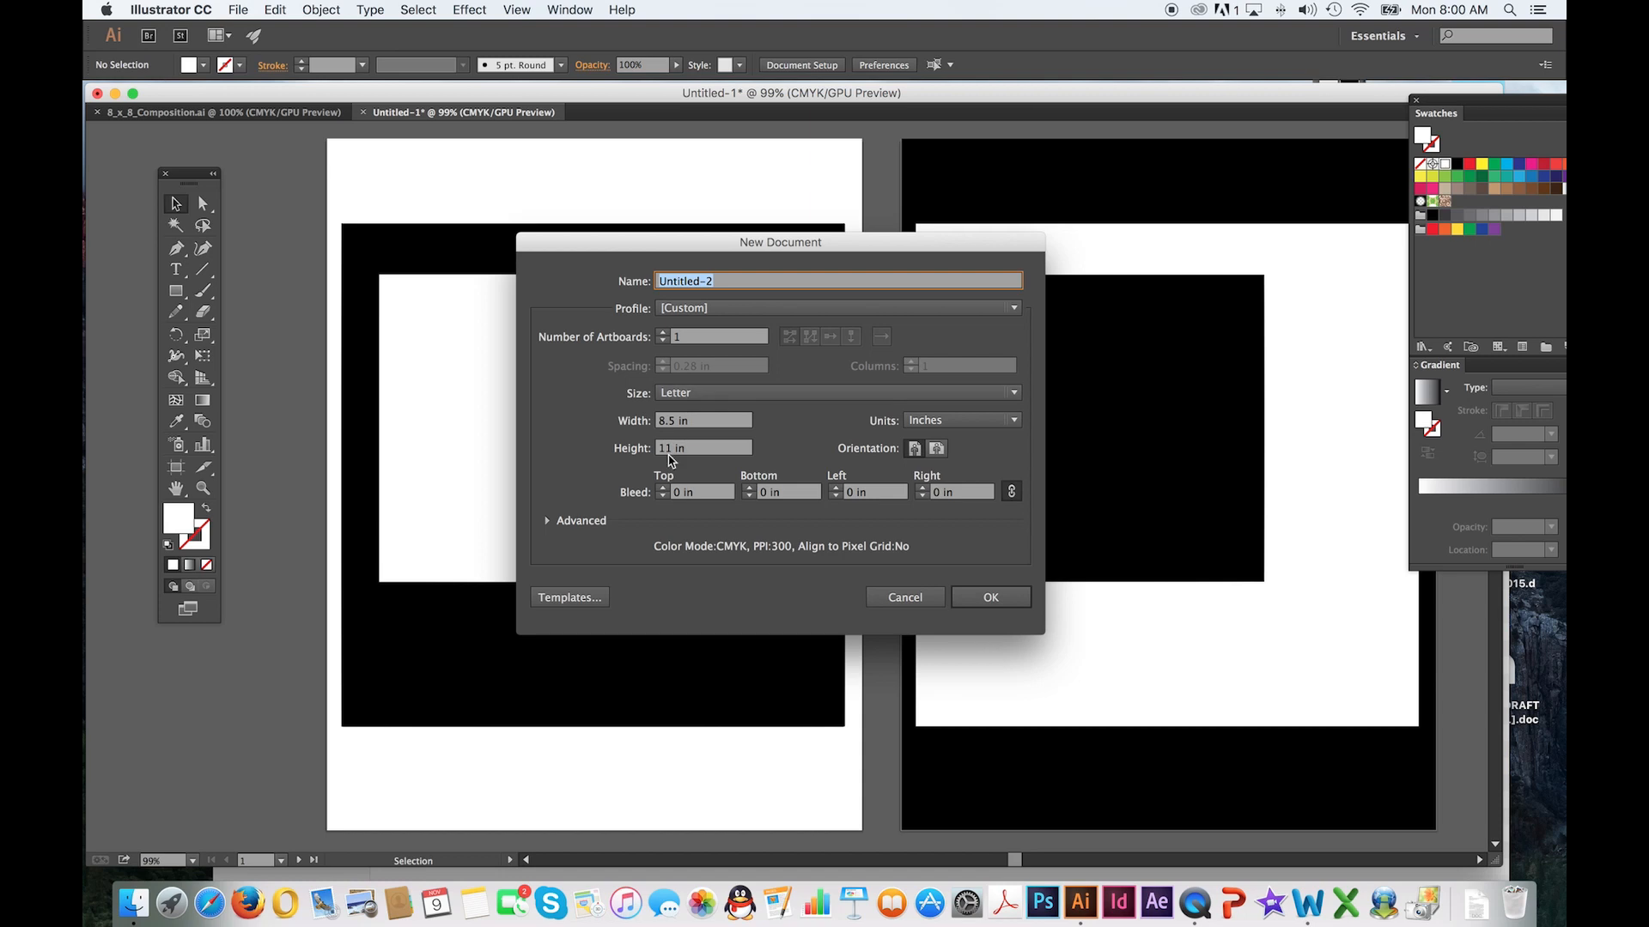
left_click(995, 598)
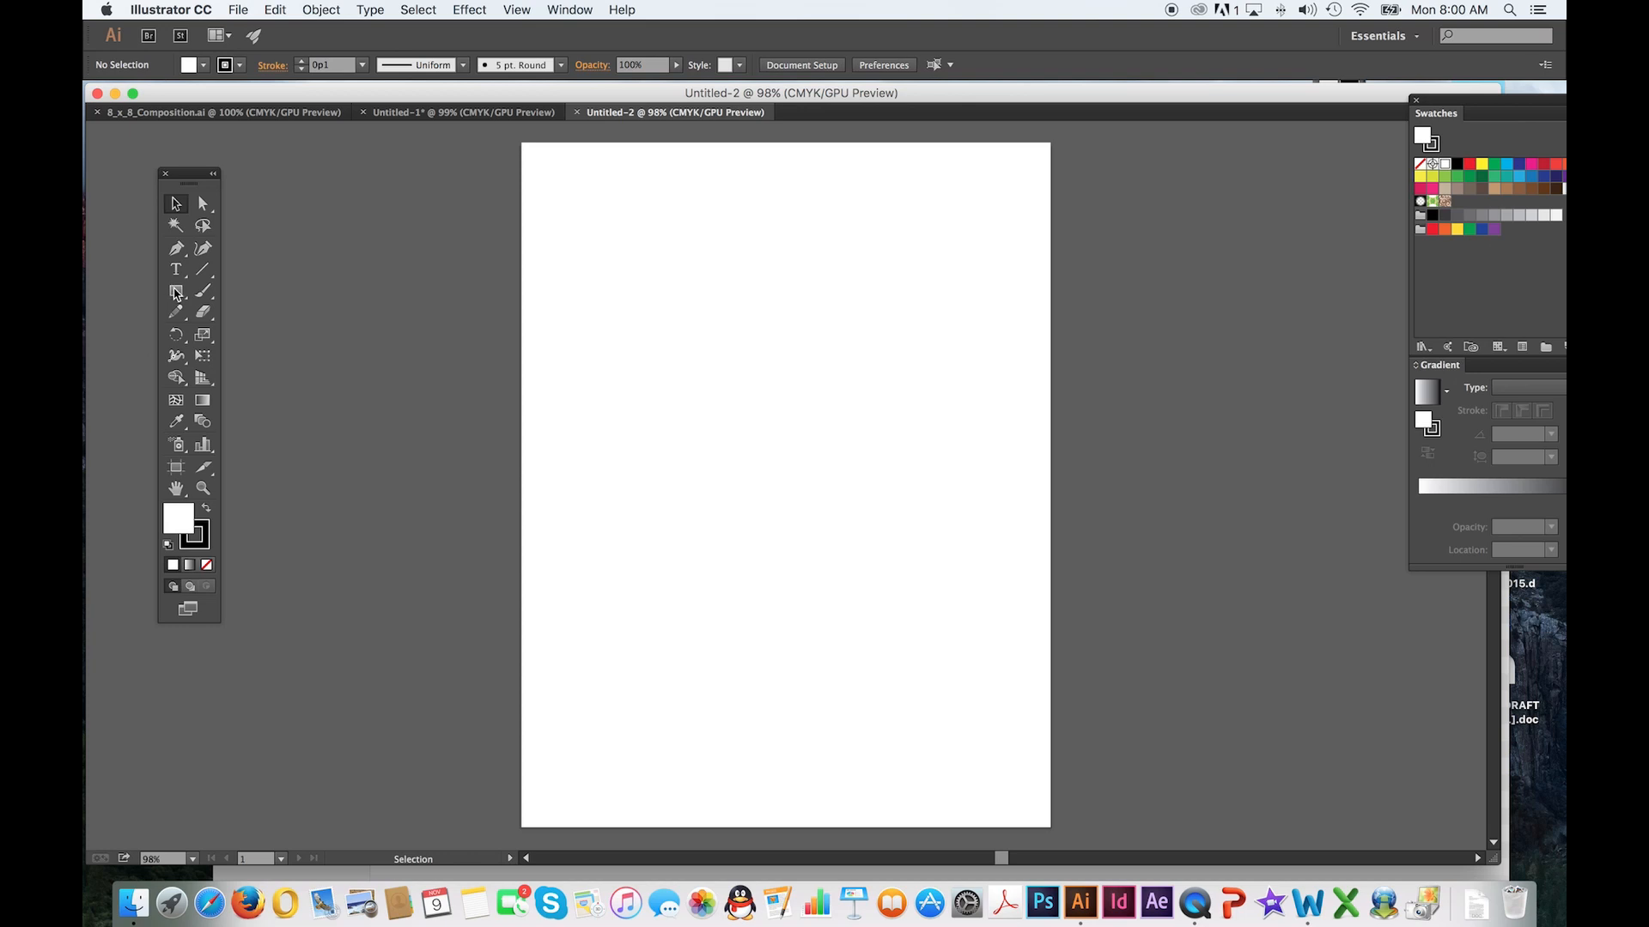
Create an 8 by 8 in square with the Rectangle tool and center it on the artboard
left_click(175, 292)
left_click(777, 428)
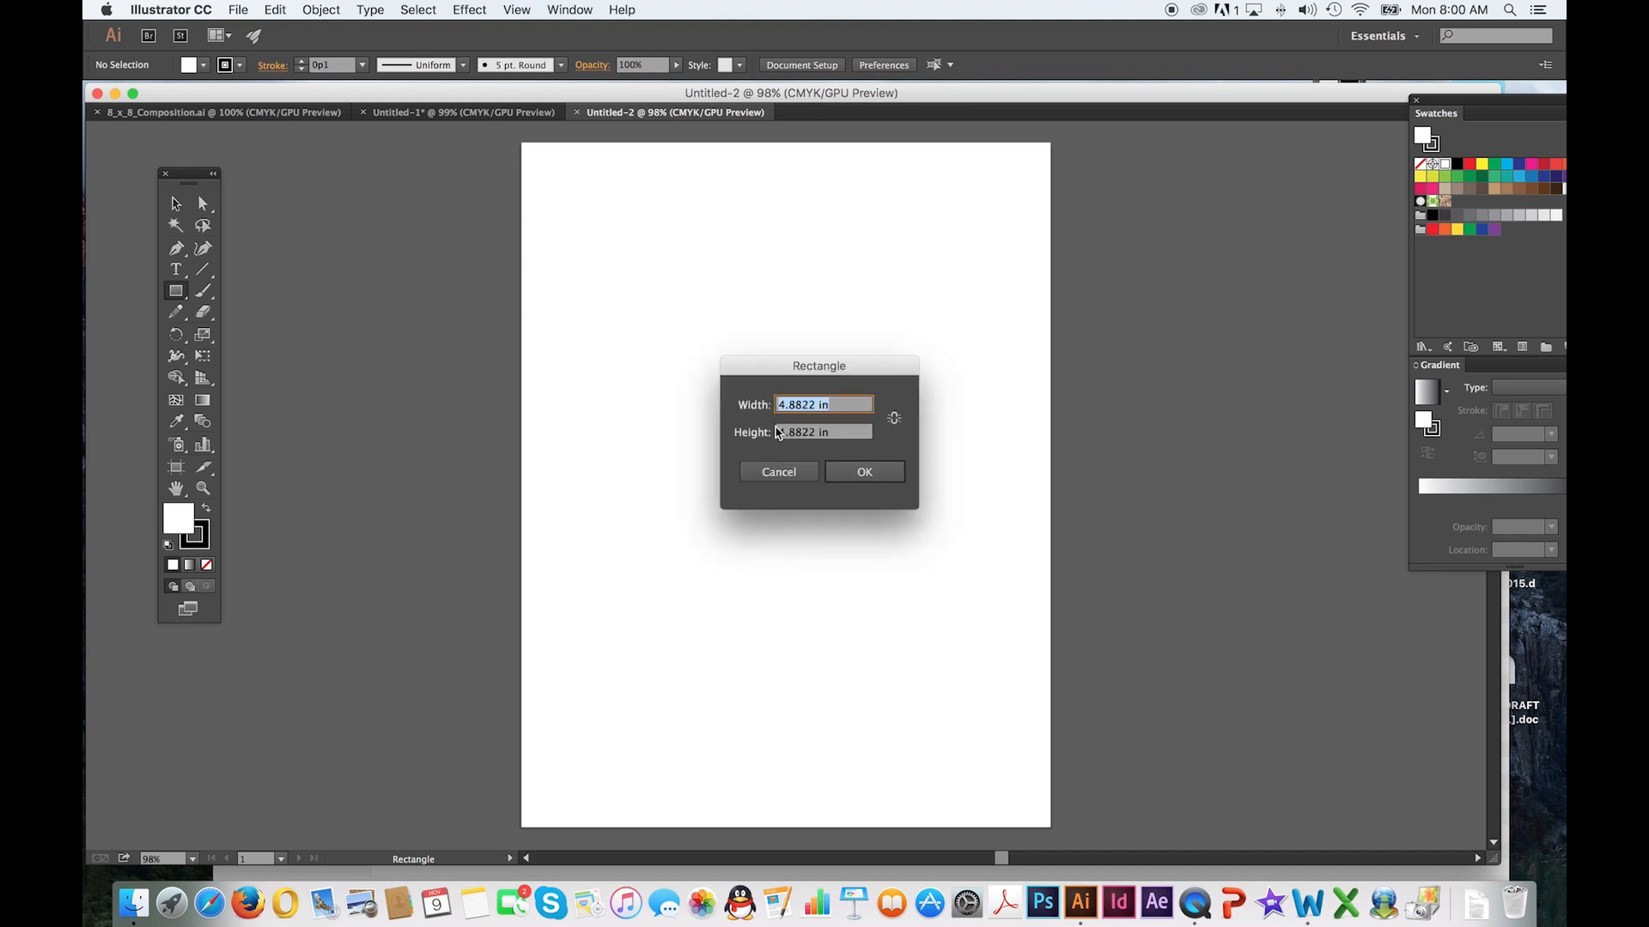
type("8")
key("Tab")
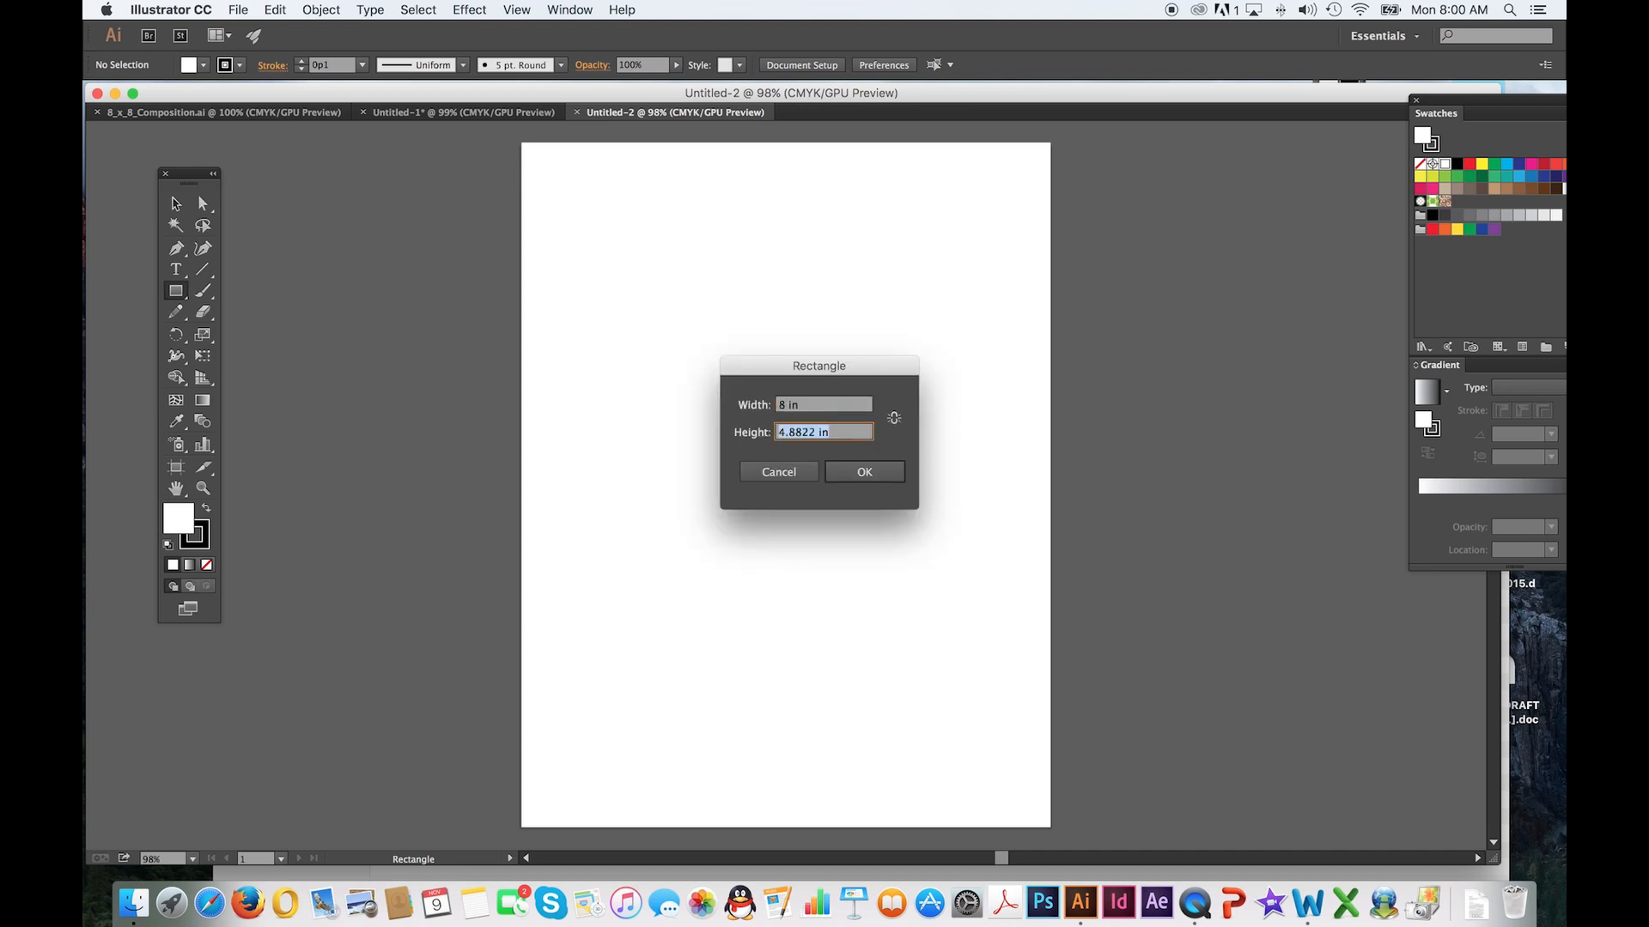
type("8")
left_click(864, 473)
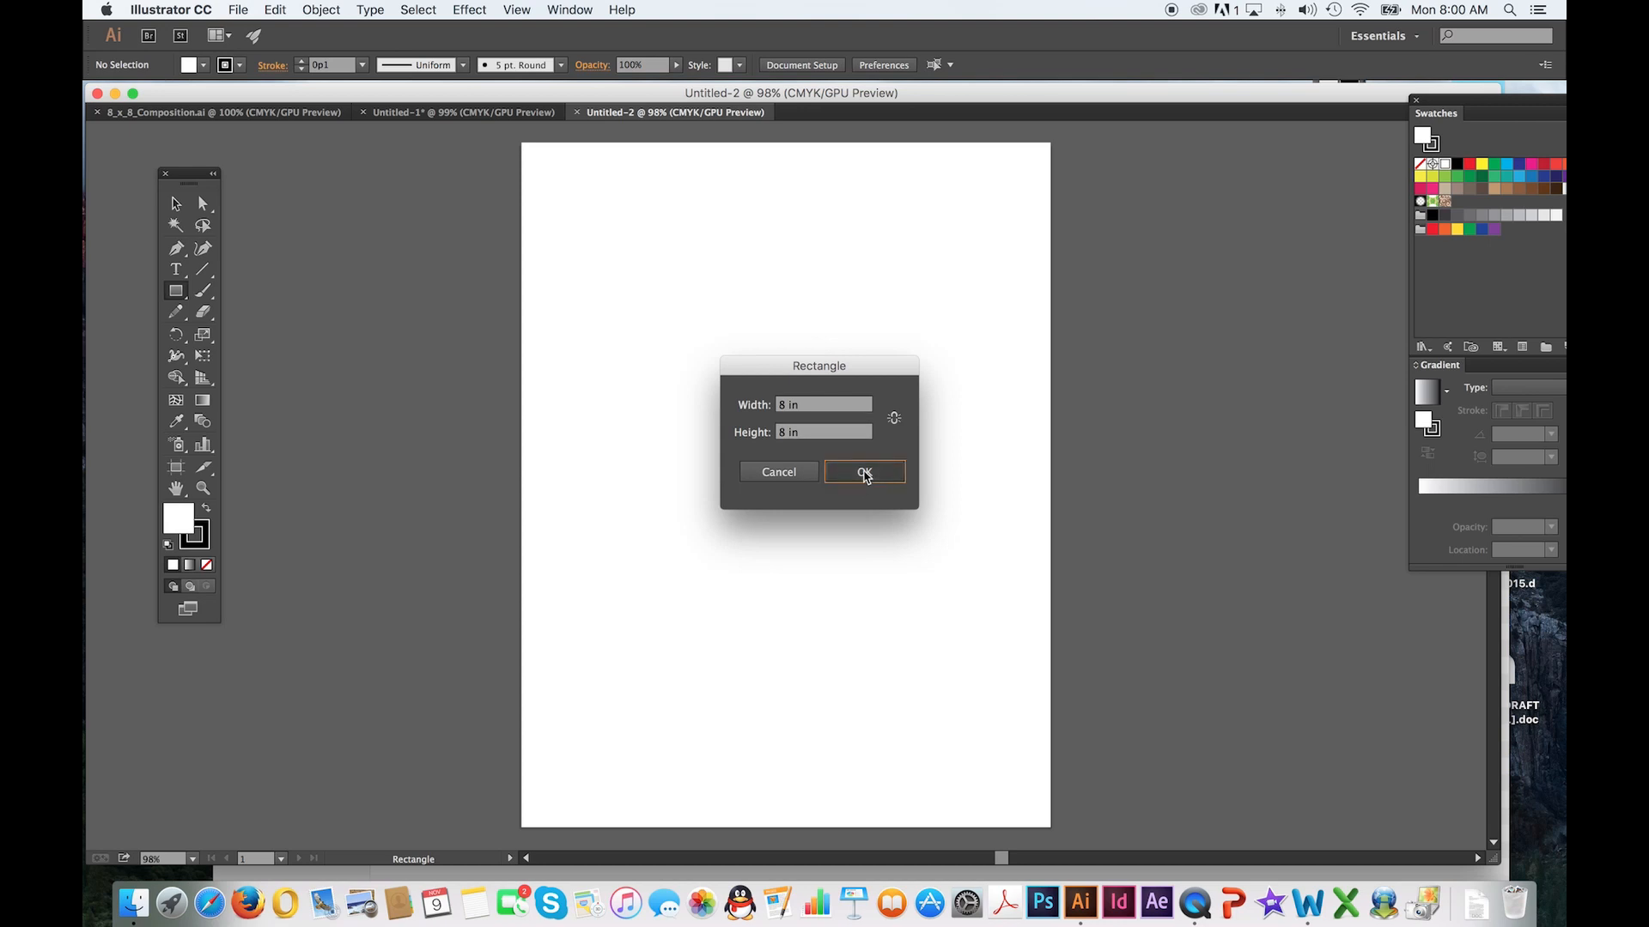
left_click(177, 205)
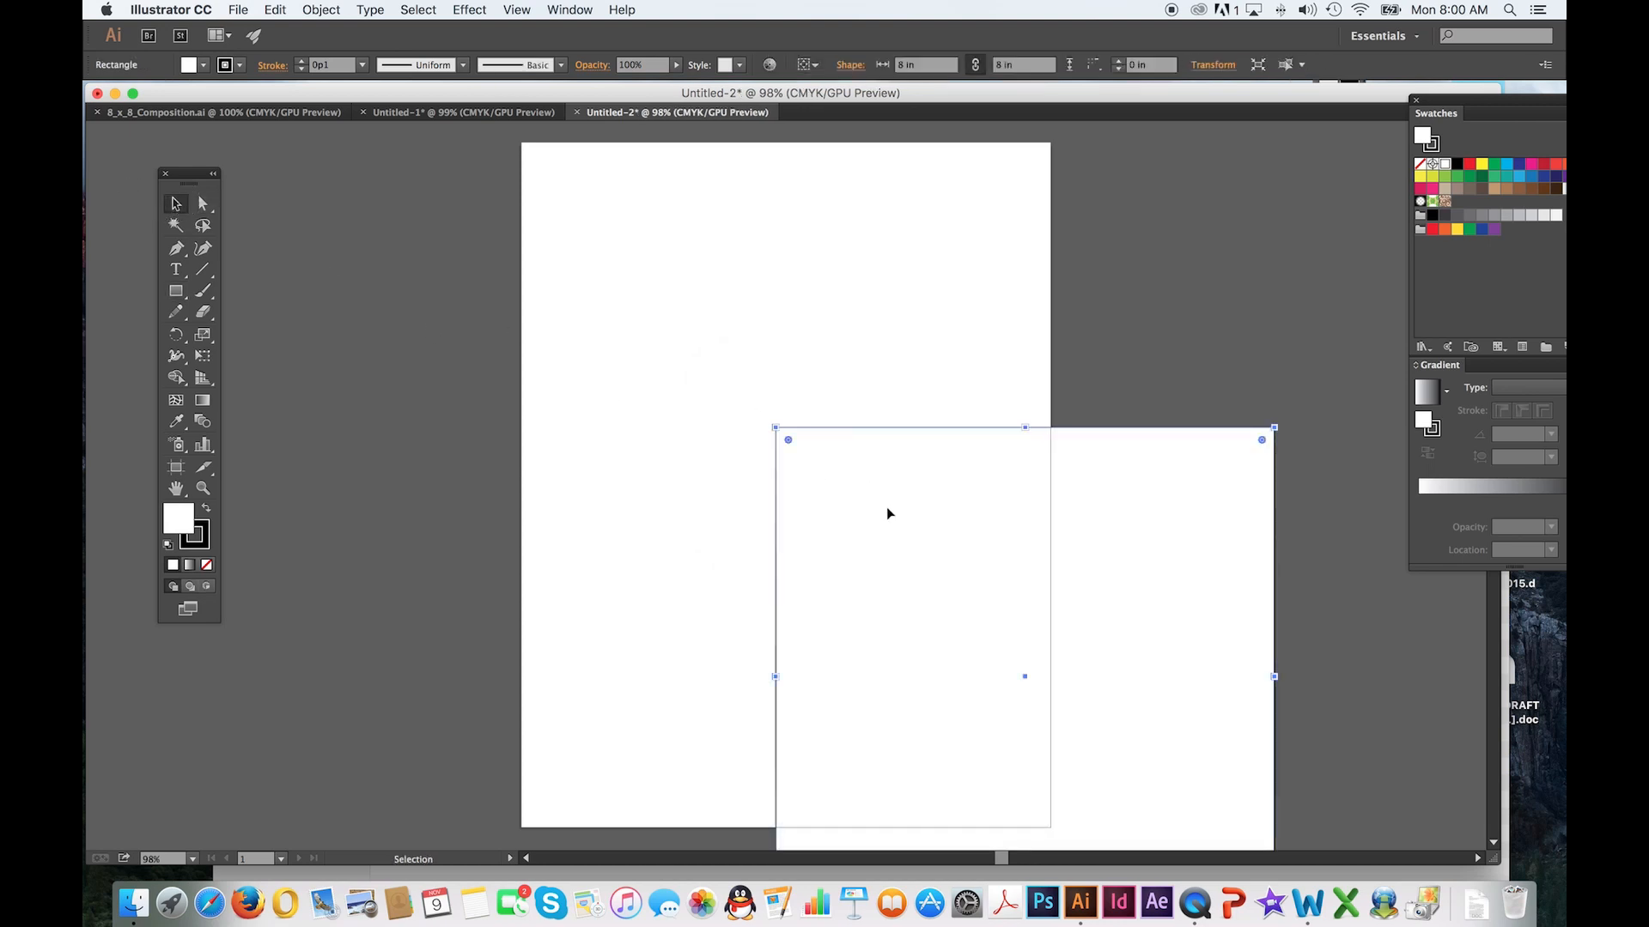
left_click_drag(887, 514, 647, 324)
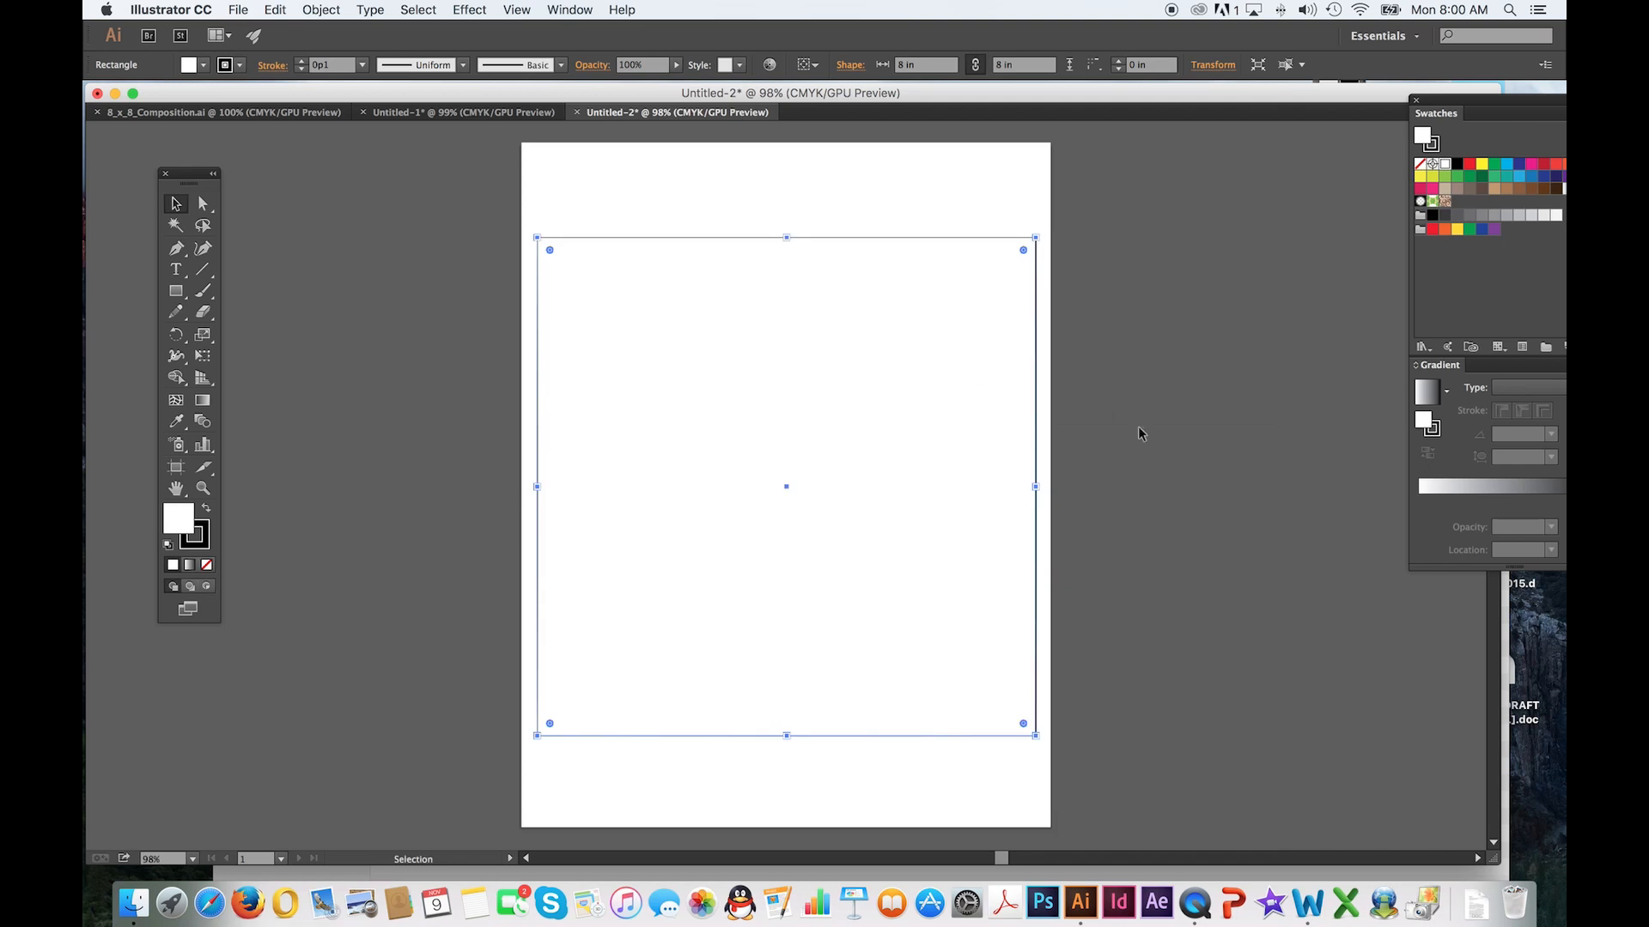
Deselect the square and shift the floating Swatches and Gradient panels inward, collapsing them to compact form
left_click(1157, 446)
left_click_drag(1499, 104, 1391, 104)
double_click(1391, 103)
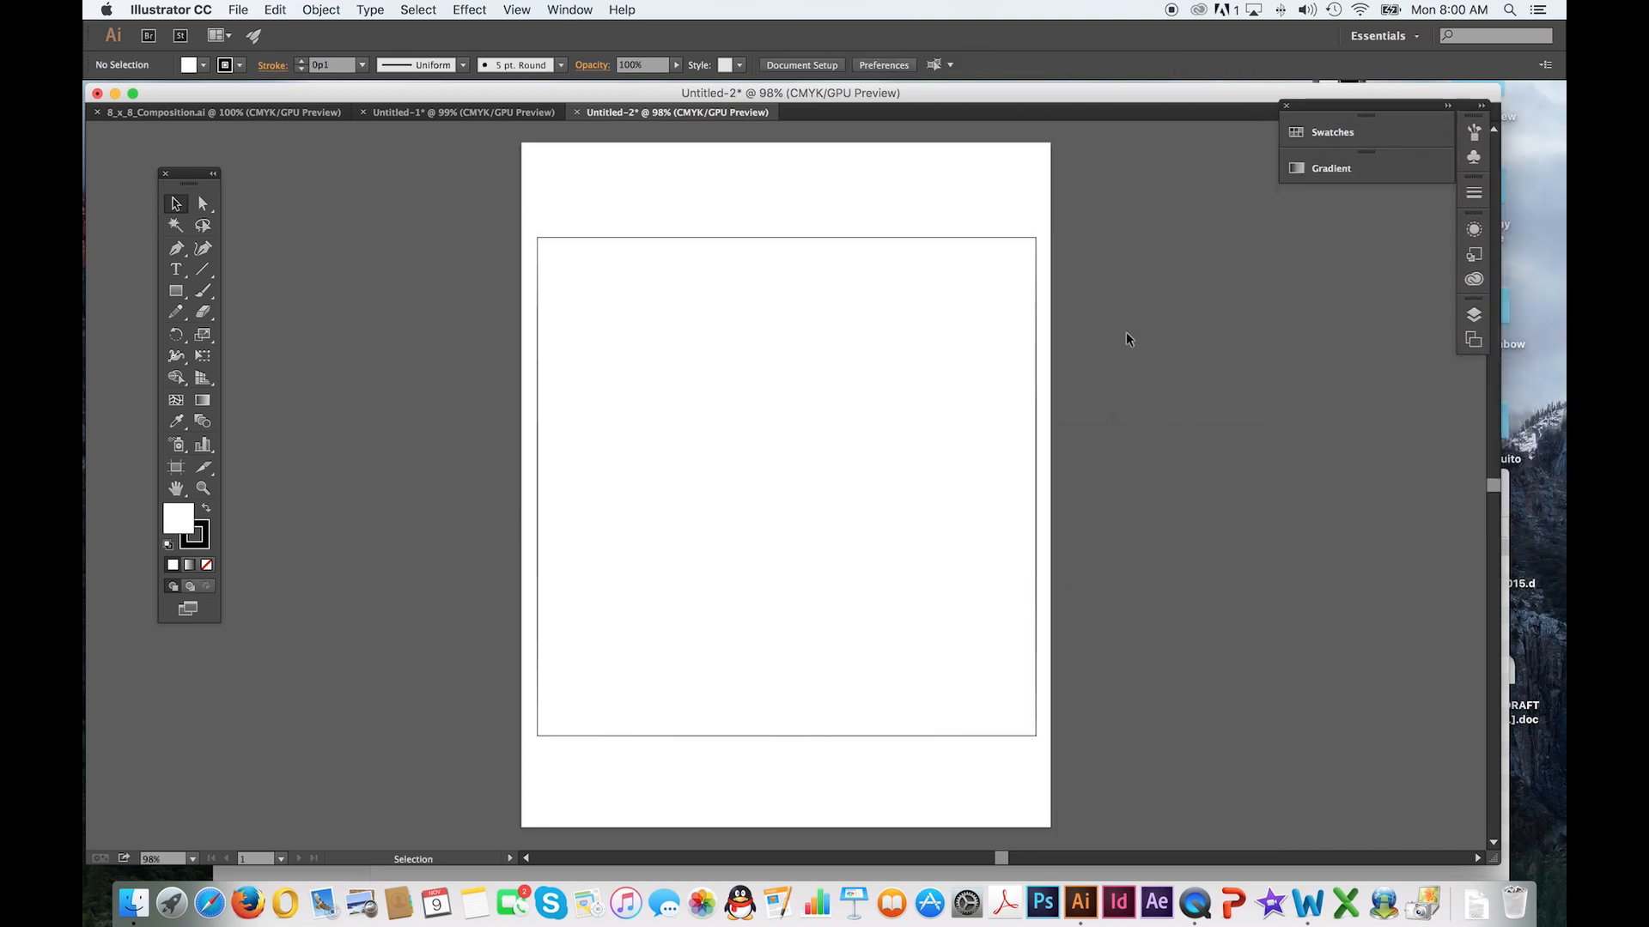
Lock the 8 in square in place and try to select it by sweeping across its upper edge
left_click(598, 241)
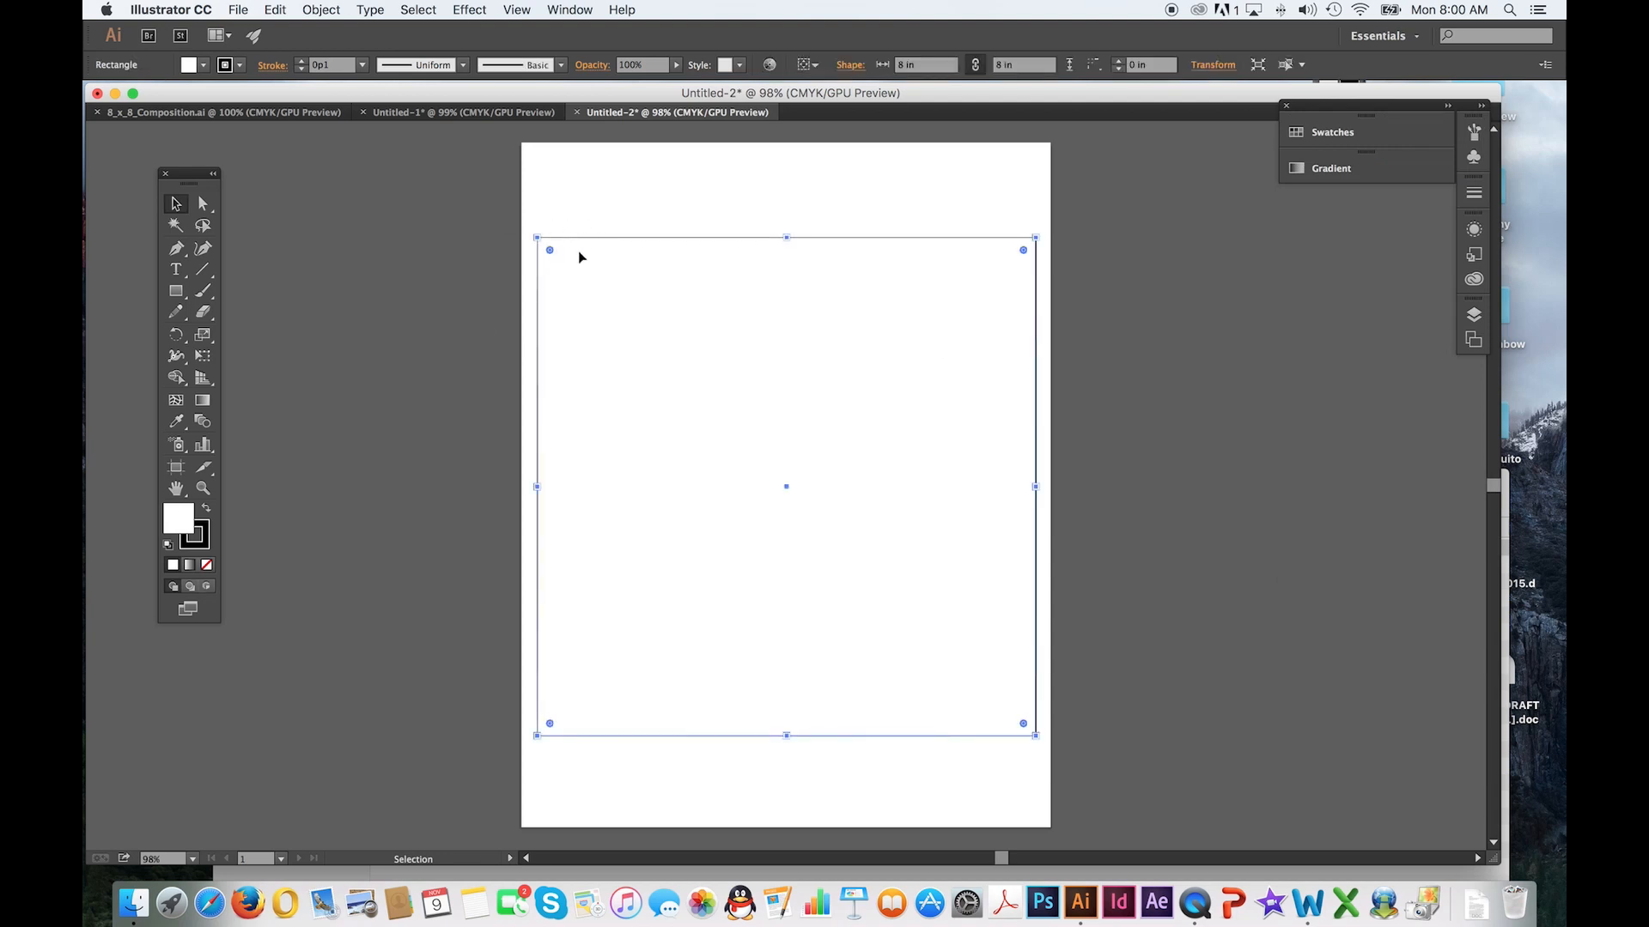
left_click(404, 7)
mouse_move(325, 7)
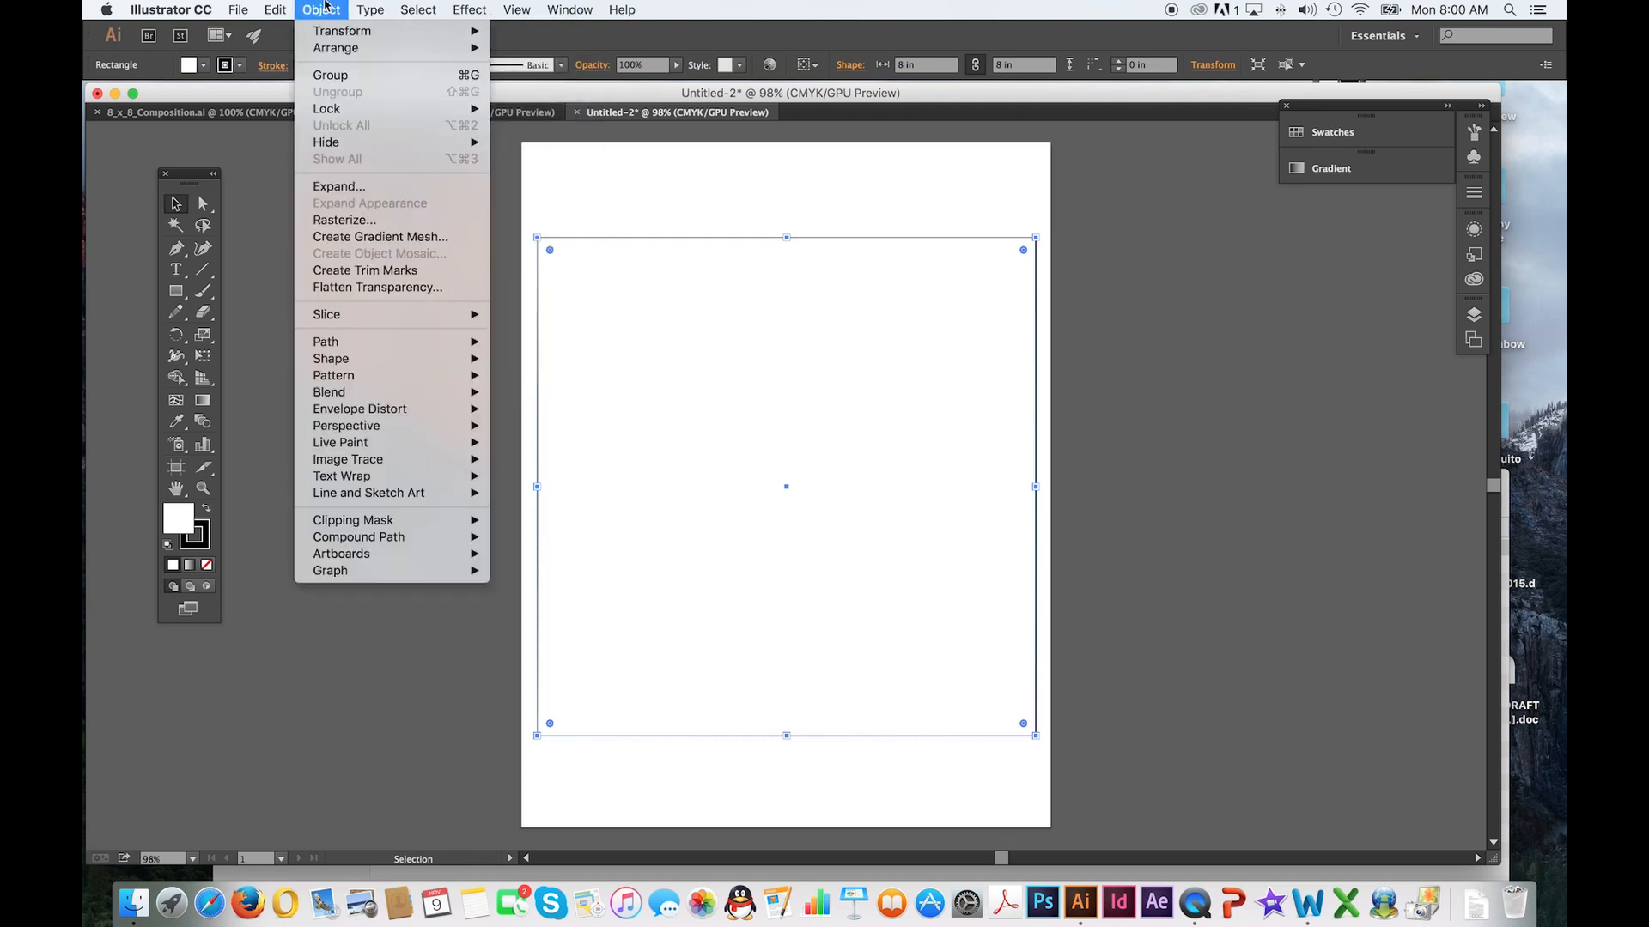
mouse_move(333, 113)
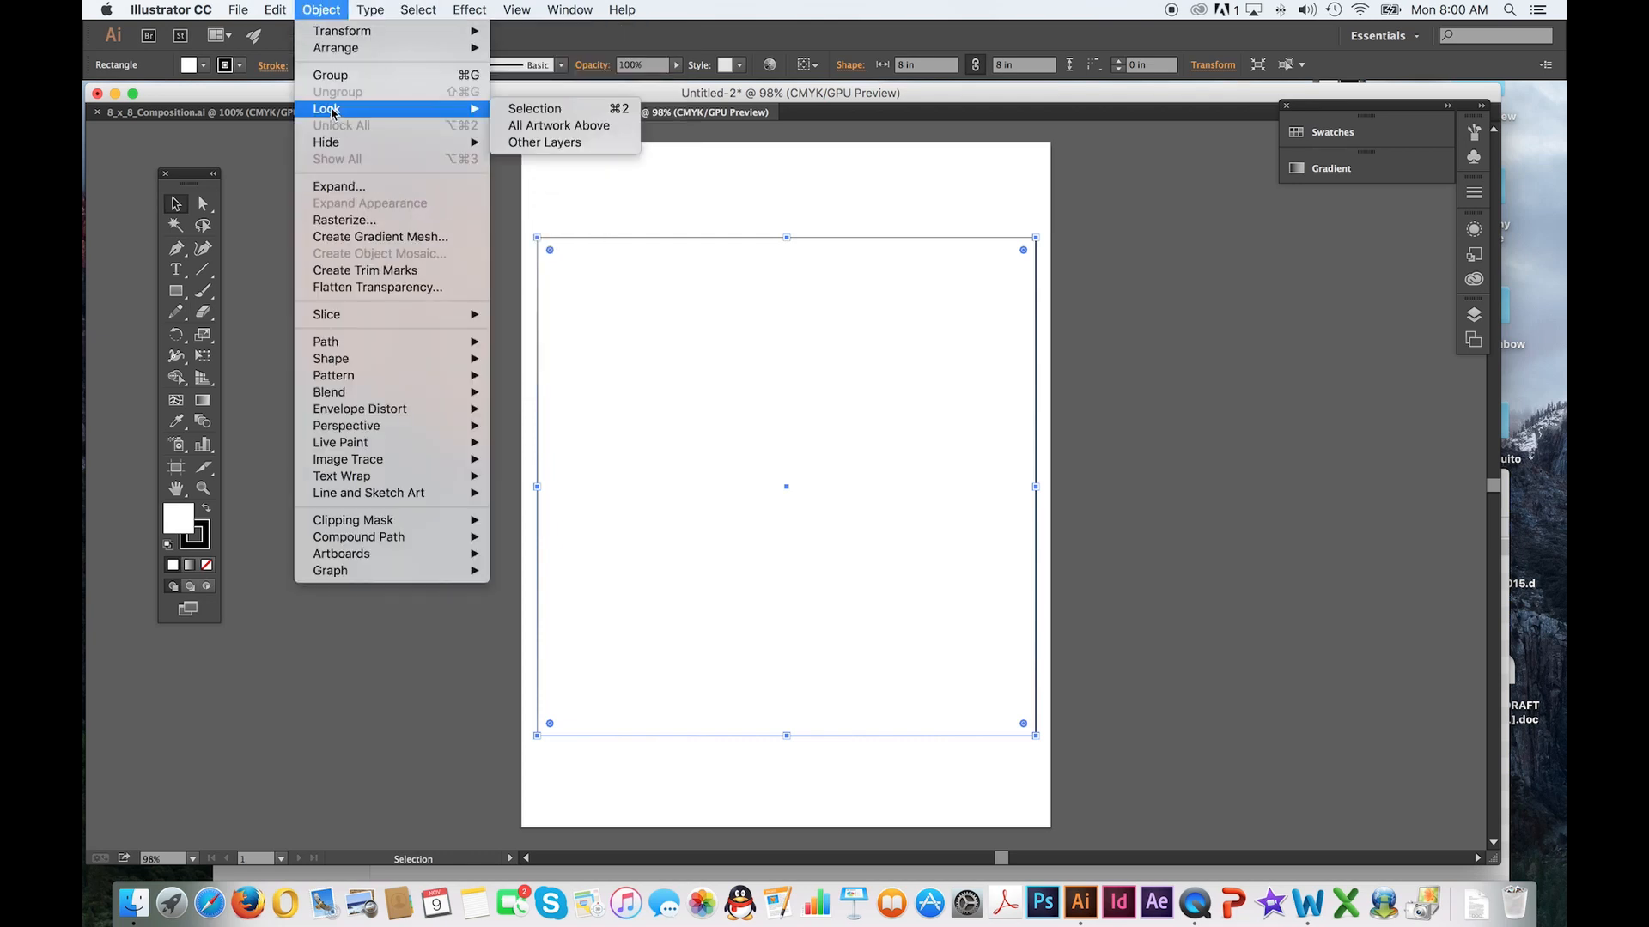
left_click(536, 109)
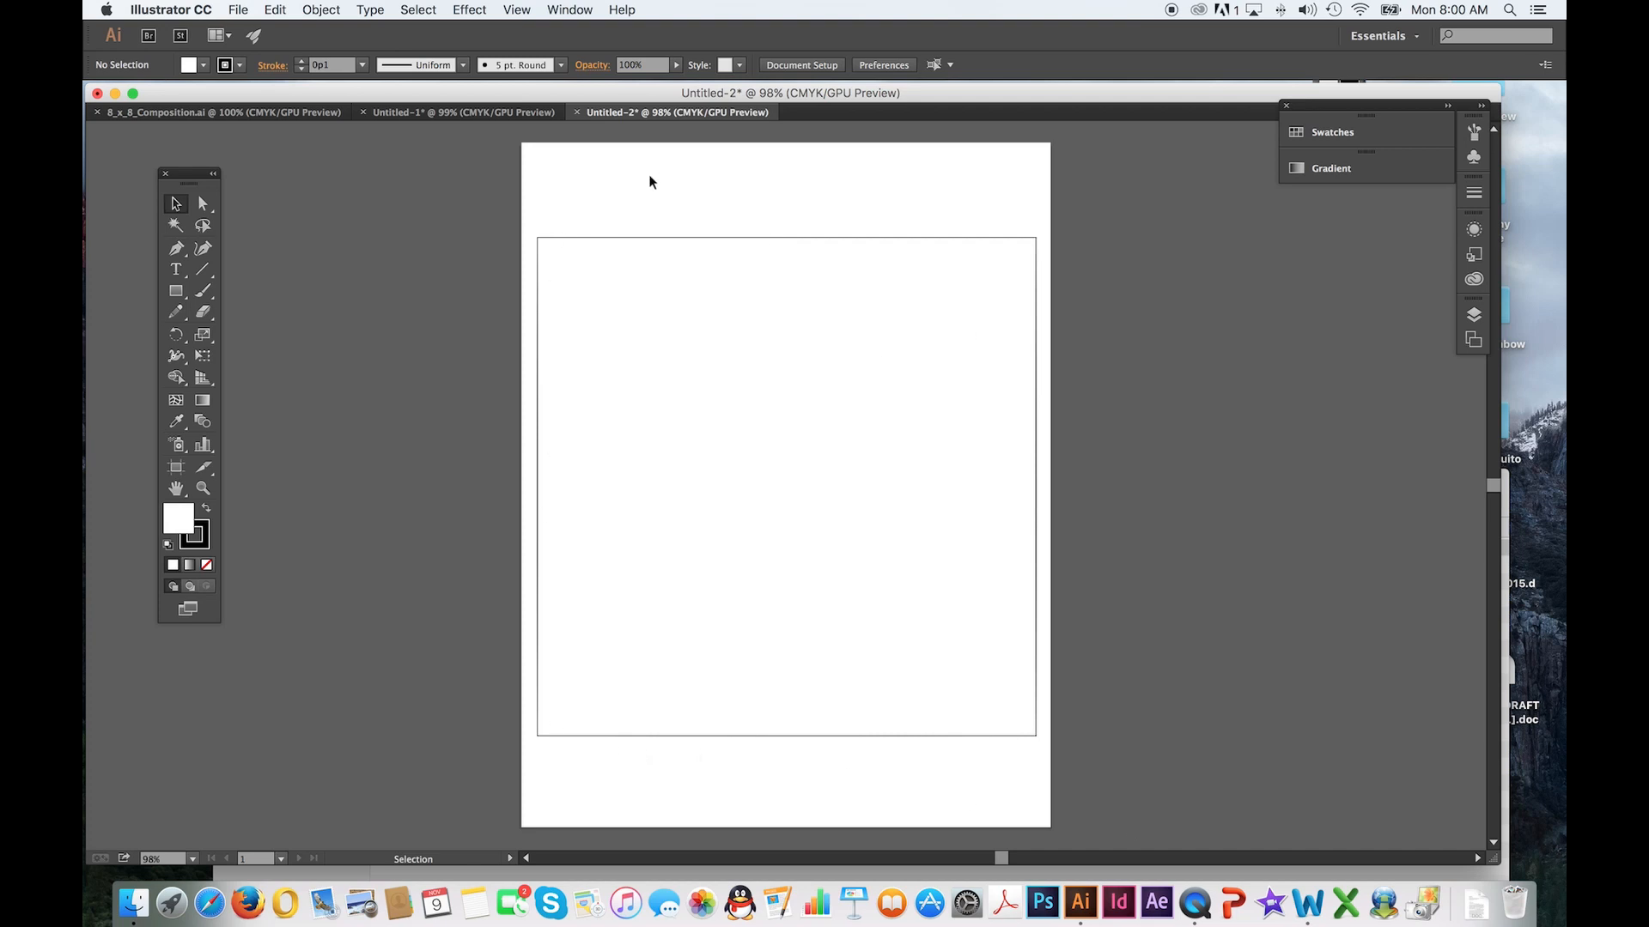
left_click_drag(591, 203, 654, 304)
Draw a tall rectangle inside the square's left side, a wide one about 4.5 by 0.64 in near its top, and two small ones beneath
left_click_drag(206, 179, 431, 216)
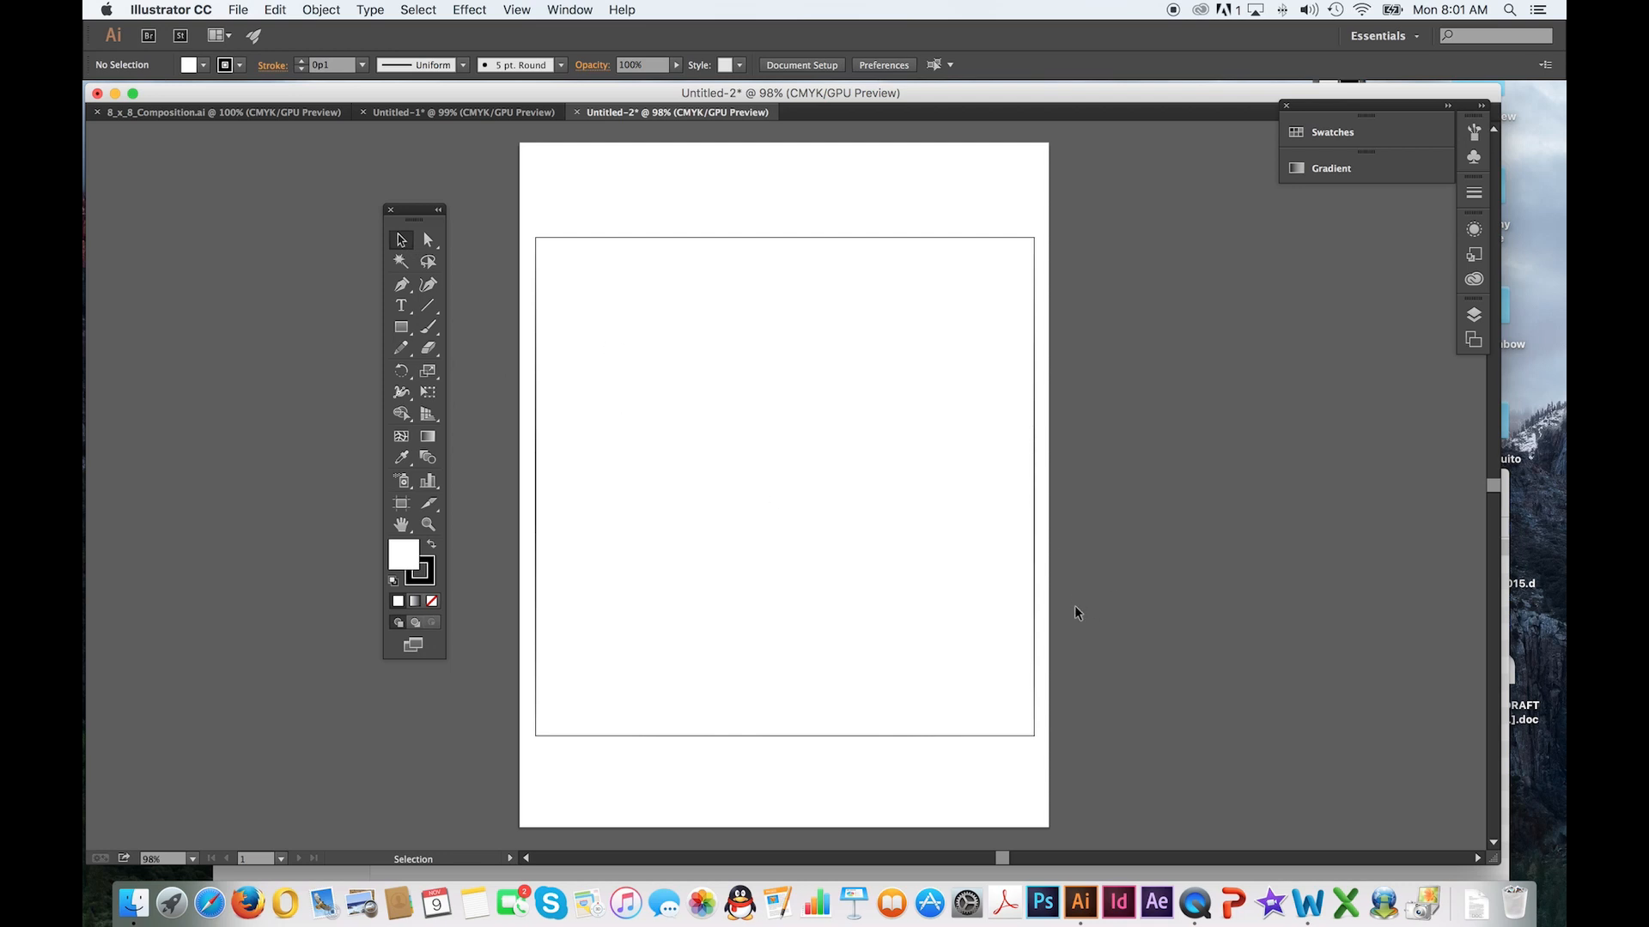
left_click(399, 329)
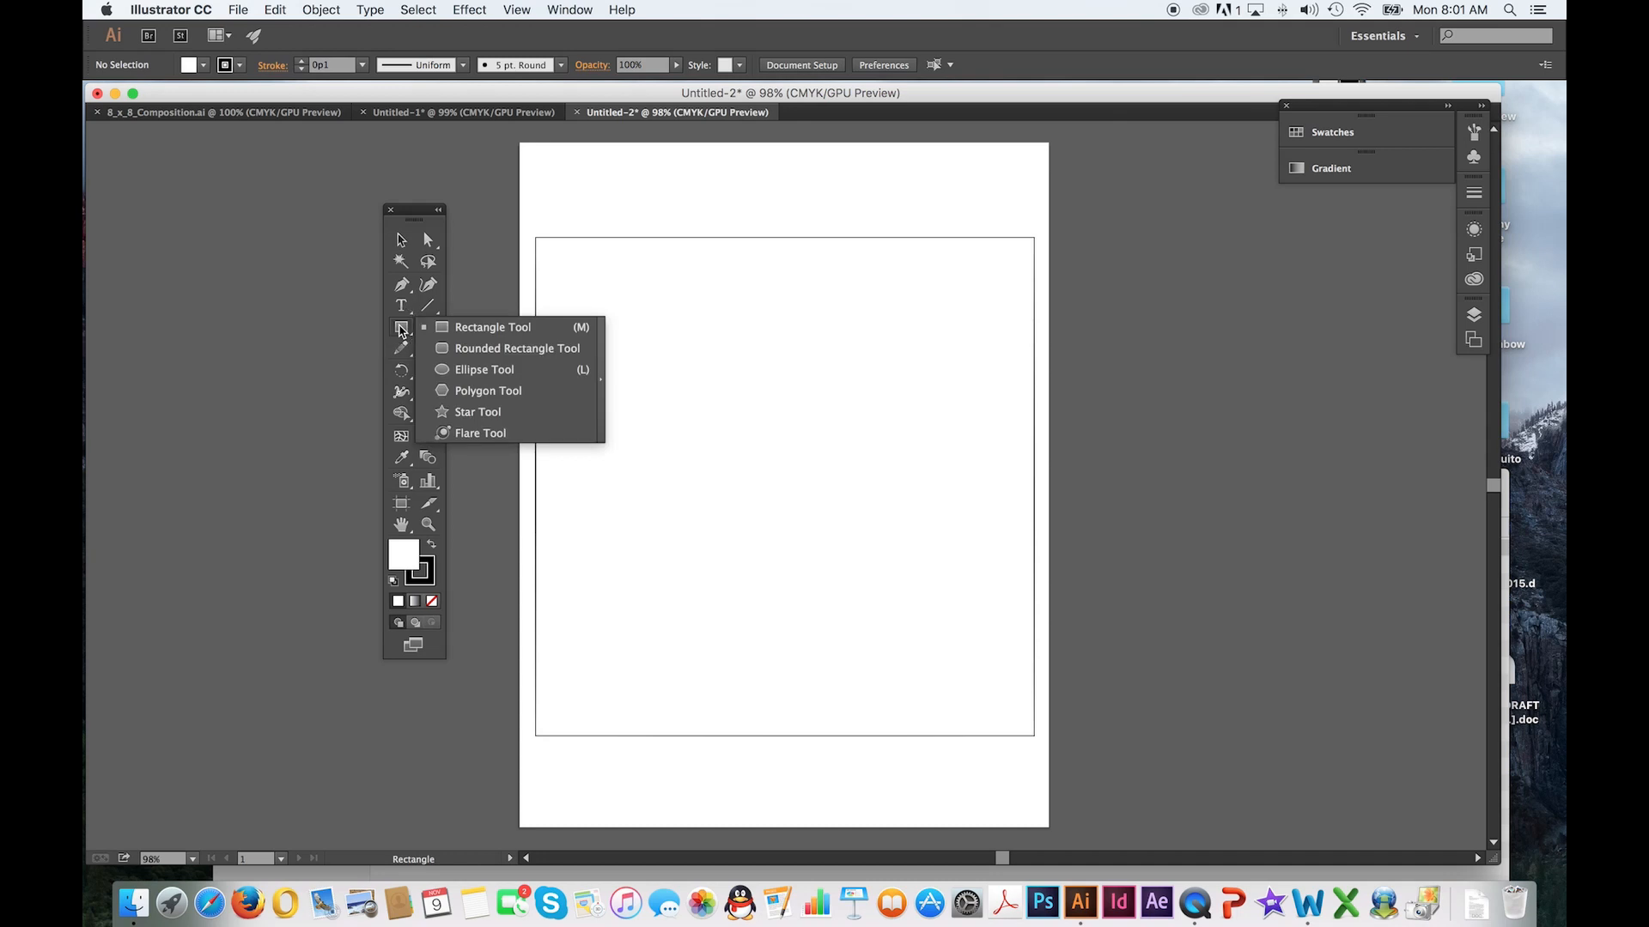
left_click(468, 328)
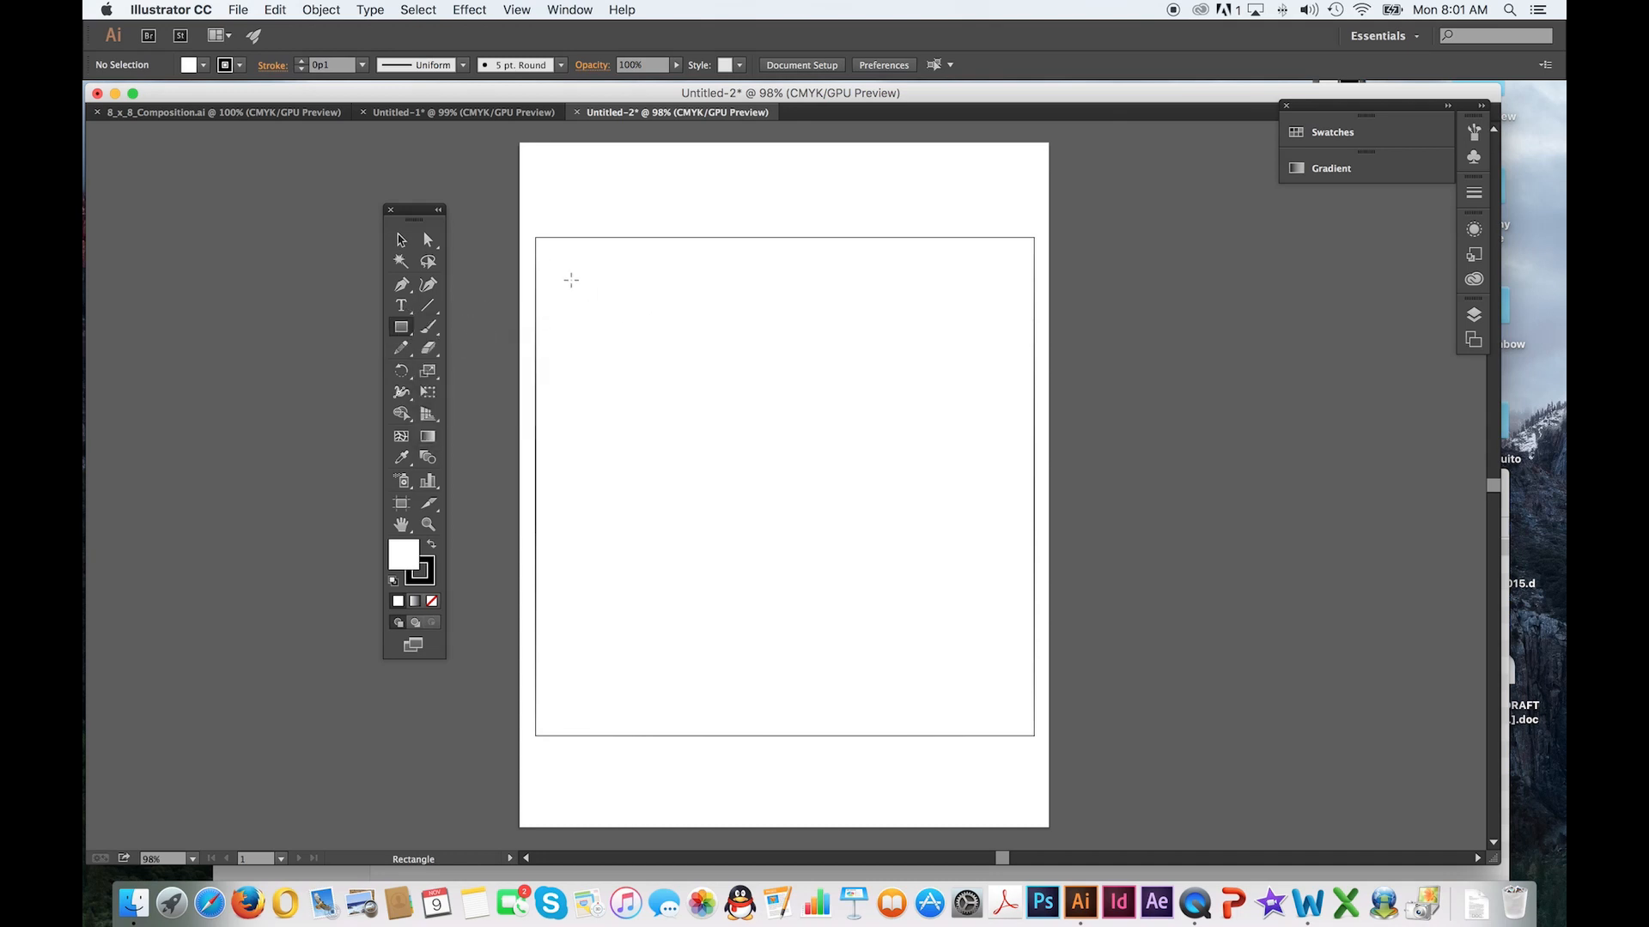
left_click_drag(569, 280, 659, 664)
left_click_drag(688, 276, 971, 315)
mouse_move(711, 338)
left_mouse_down()
mouse_move(677, 369)
mouse_move(717, 432)
left_mouse_up()
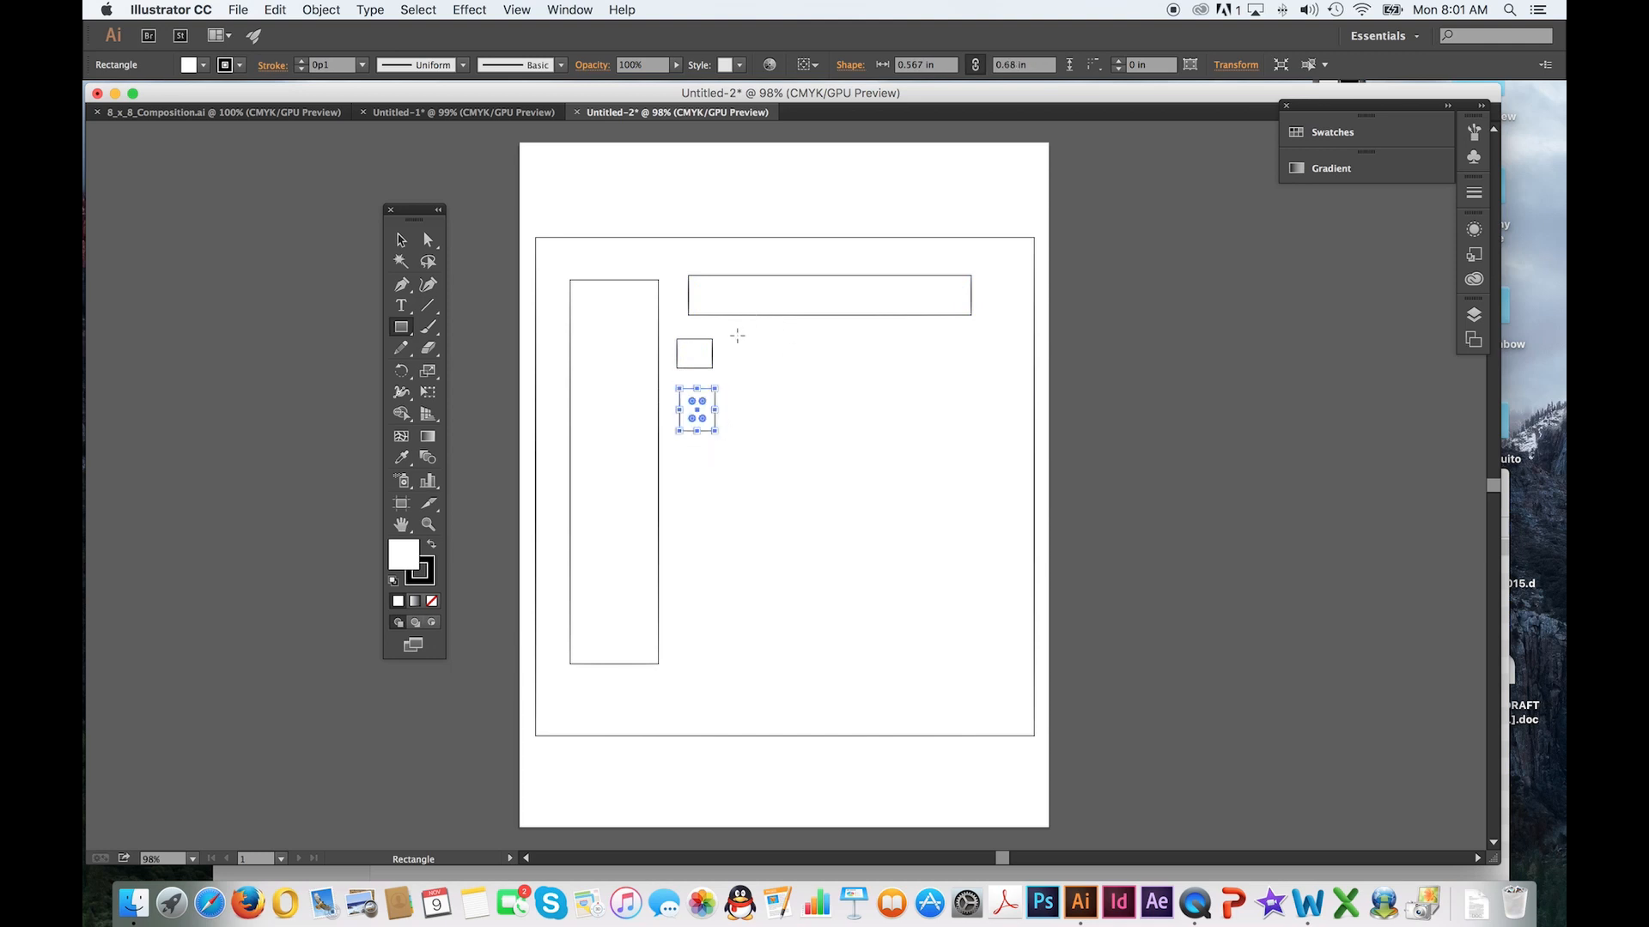
Add five rectangles across the square's upper right area: about 0.85×1.12, 1.93×0.71, 0.4×2.34 and 1.04×0.84 in, plus a small flat one
mouse_move(738, 336)
left_mouse_down()
mouse_move(791, 405)
mouse_move(888, 369)
mouse_move(947, 400)
left_mouse_up()
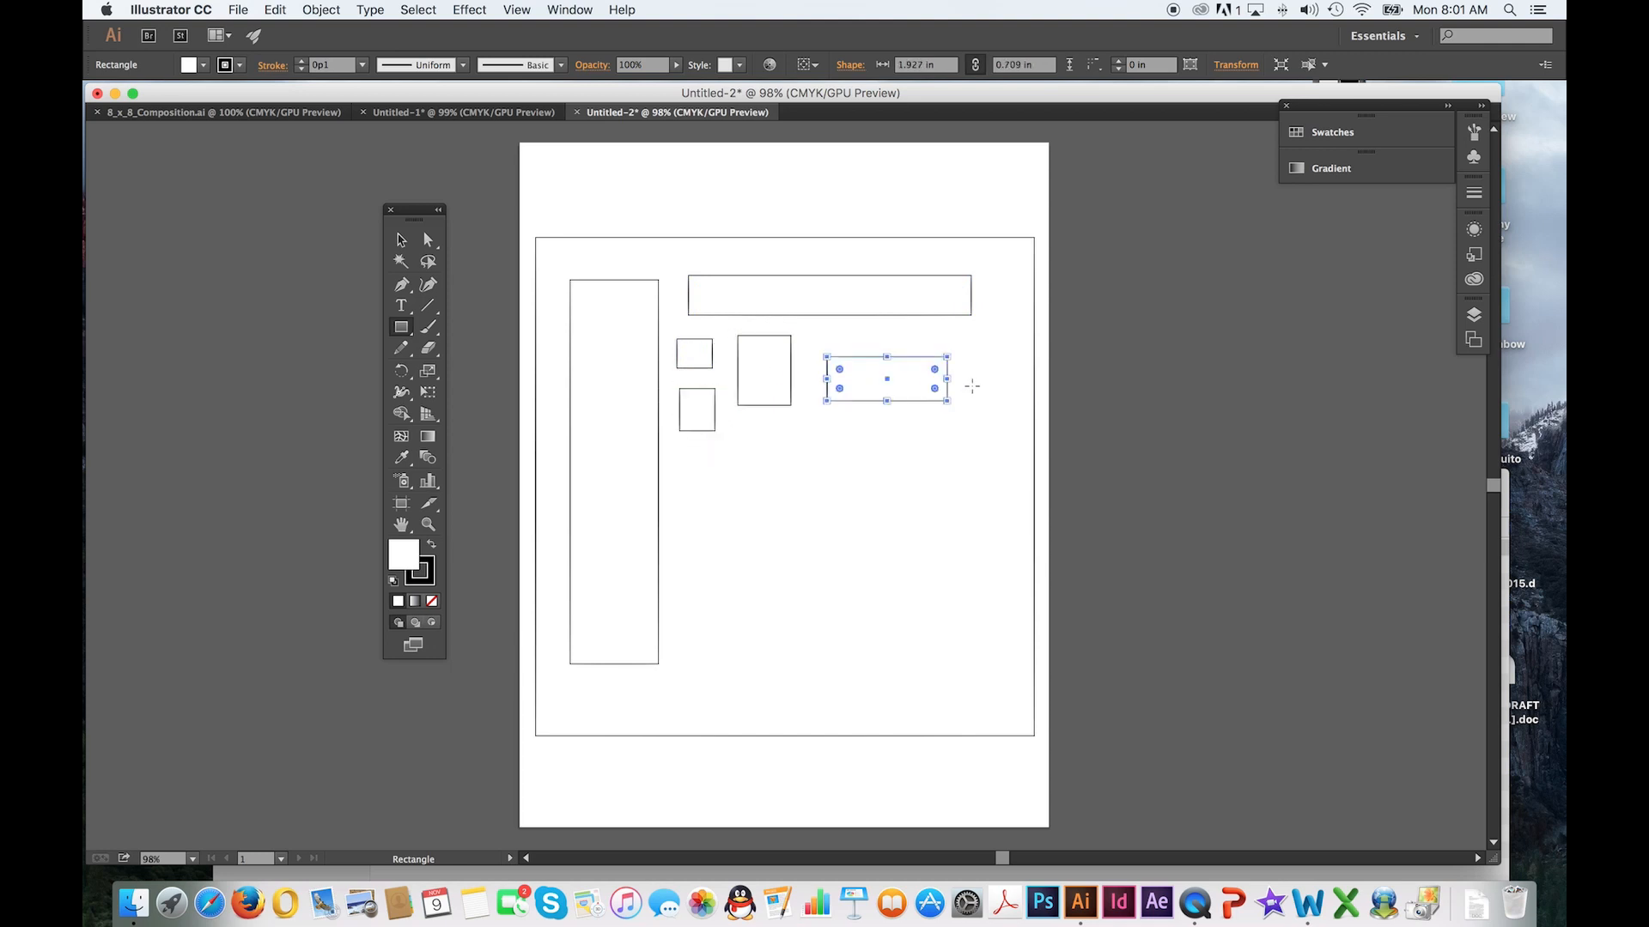
left_click_drag(1010, 351, 985, 498)
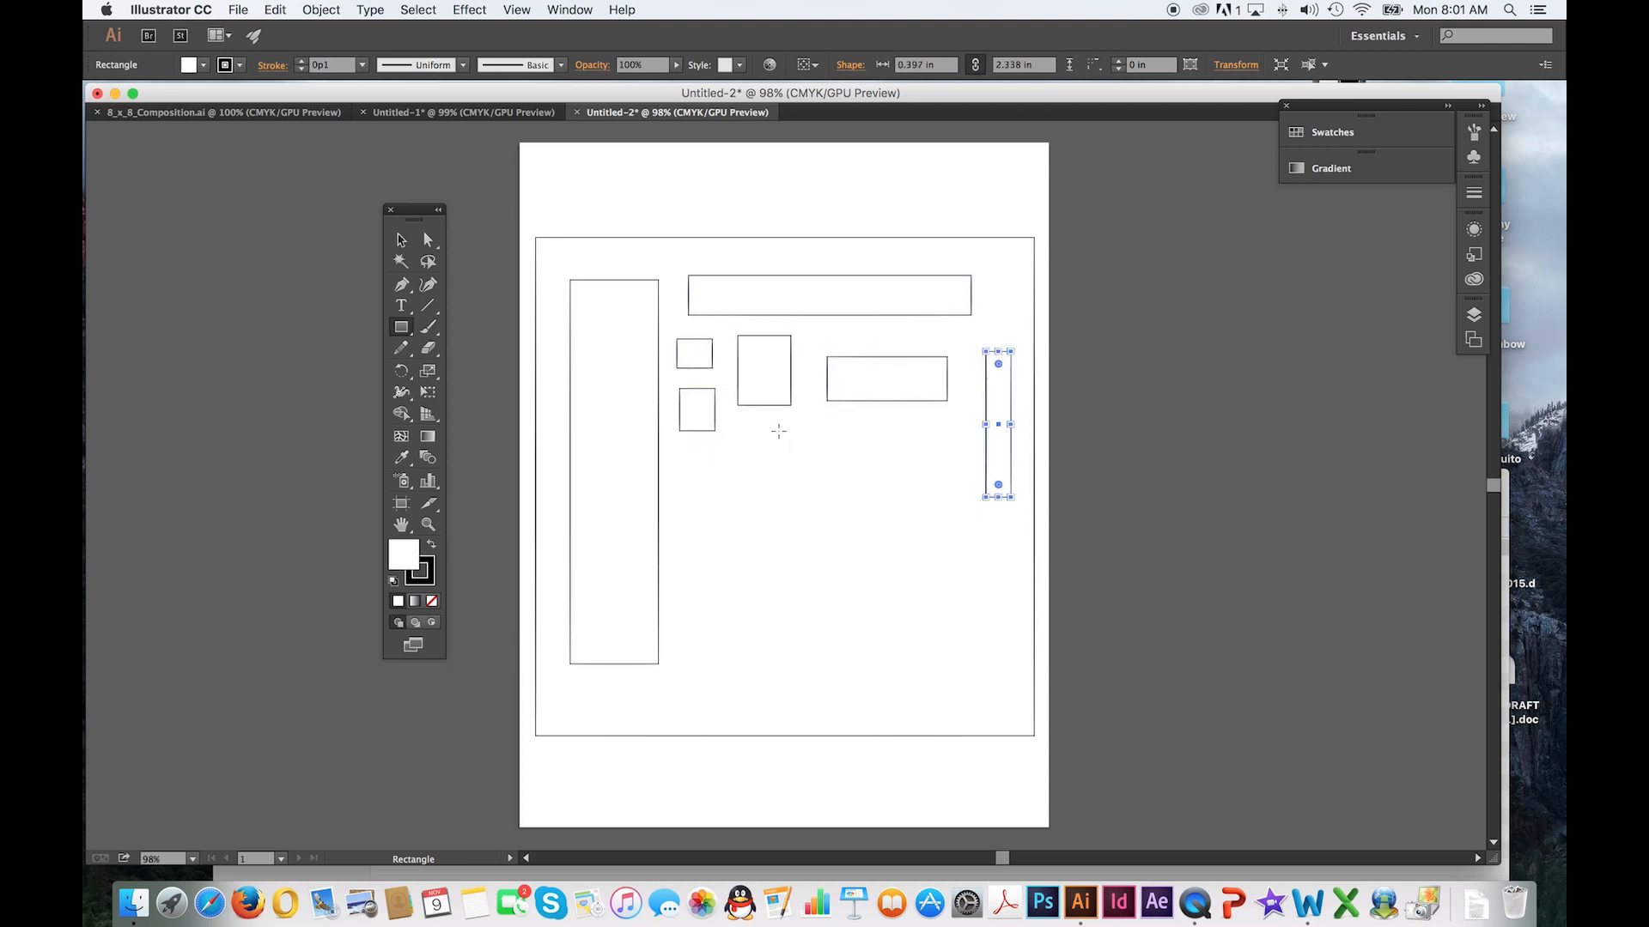
left_click_drag(778, 431, 823, 444)
left_click_drag(955, 435, 891, 488)
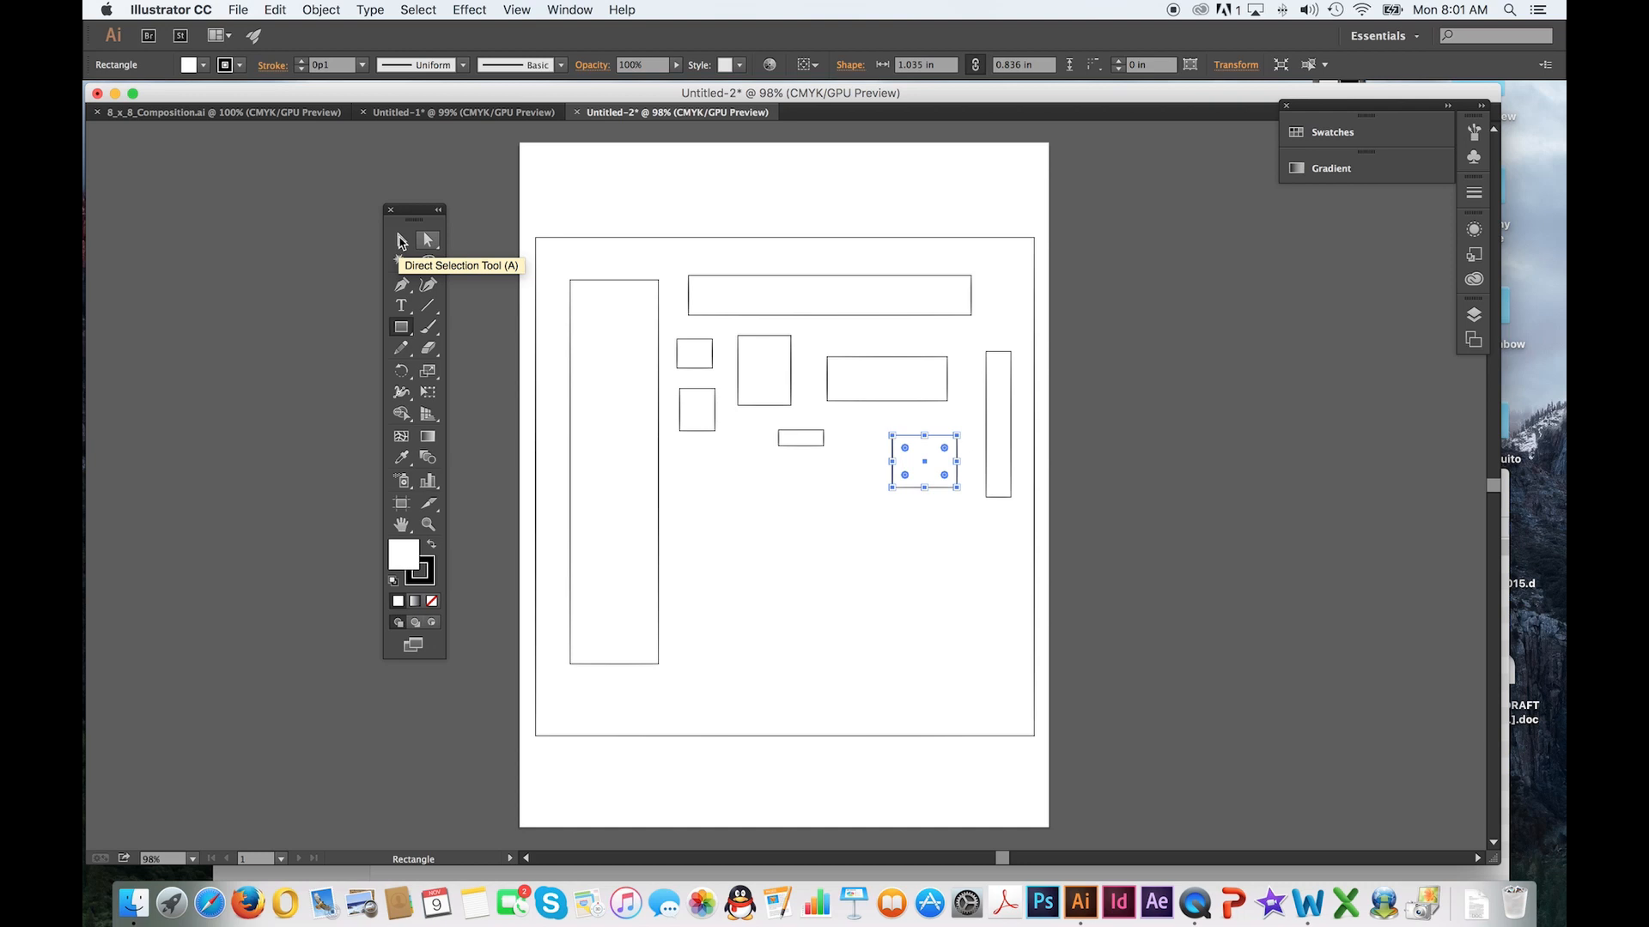
Select the inner rectangles one after another by their edges and interiors to check how each can be picked
left_click(401, 241)
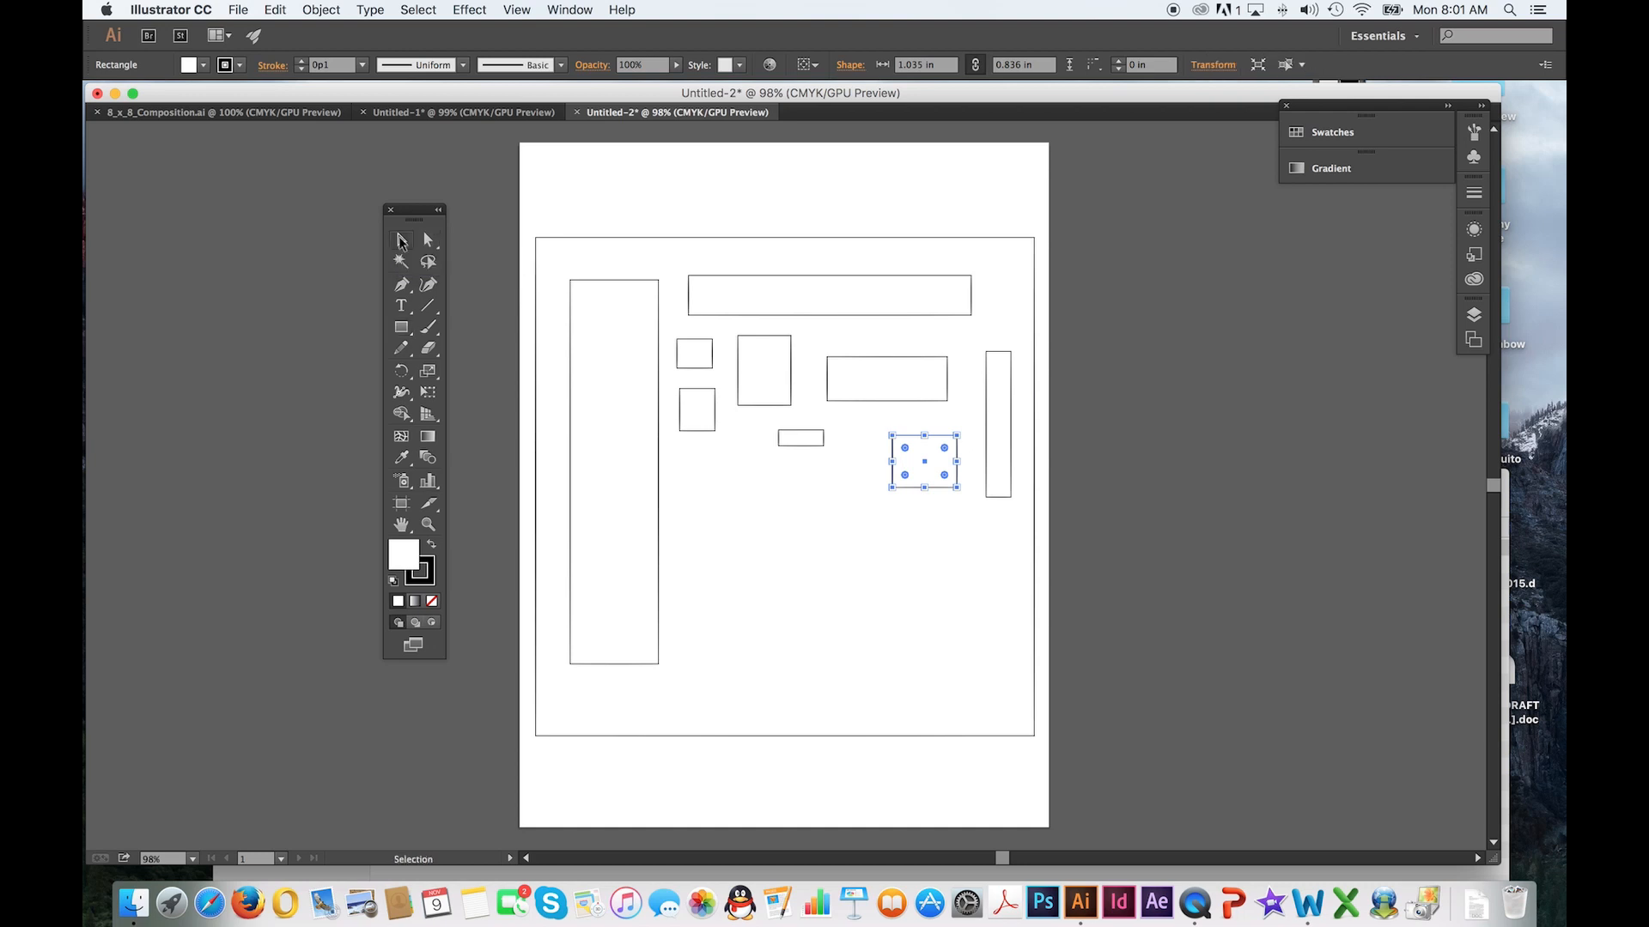
left_click(615, 287)
left_click(722, 277)
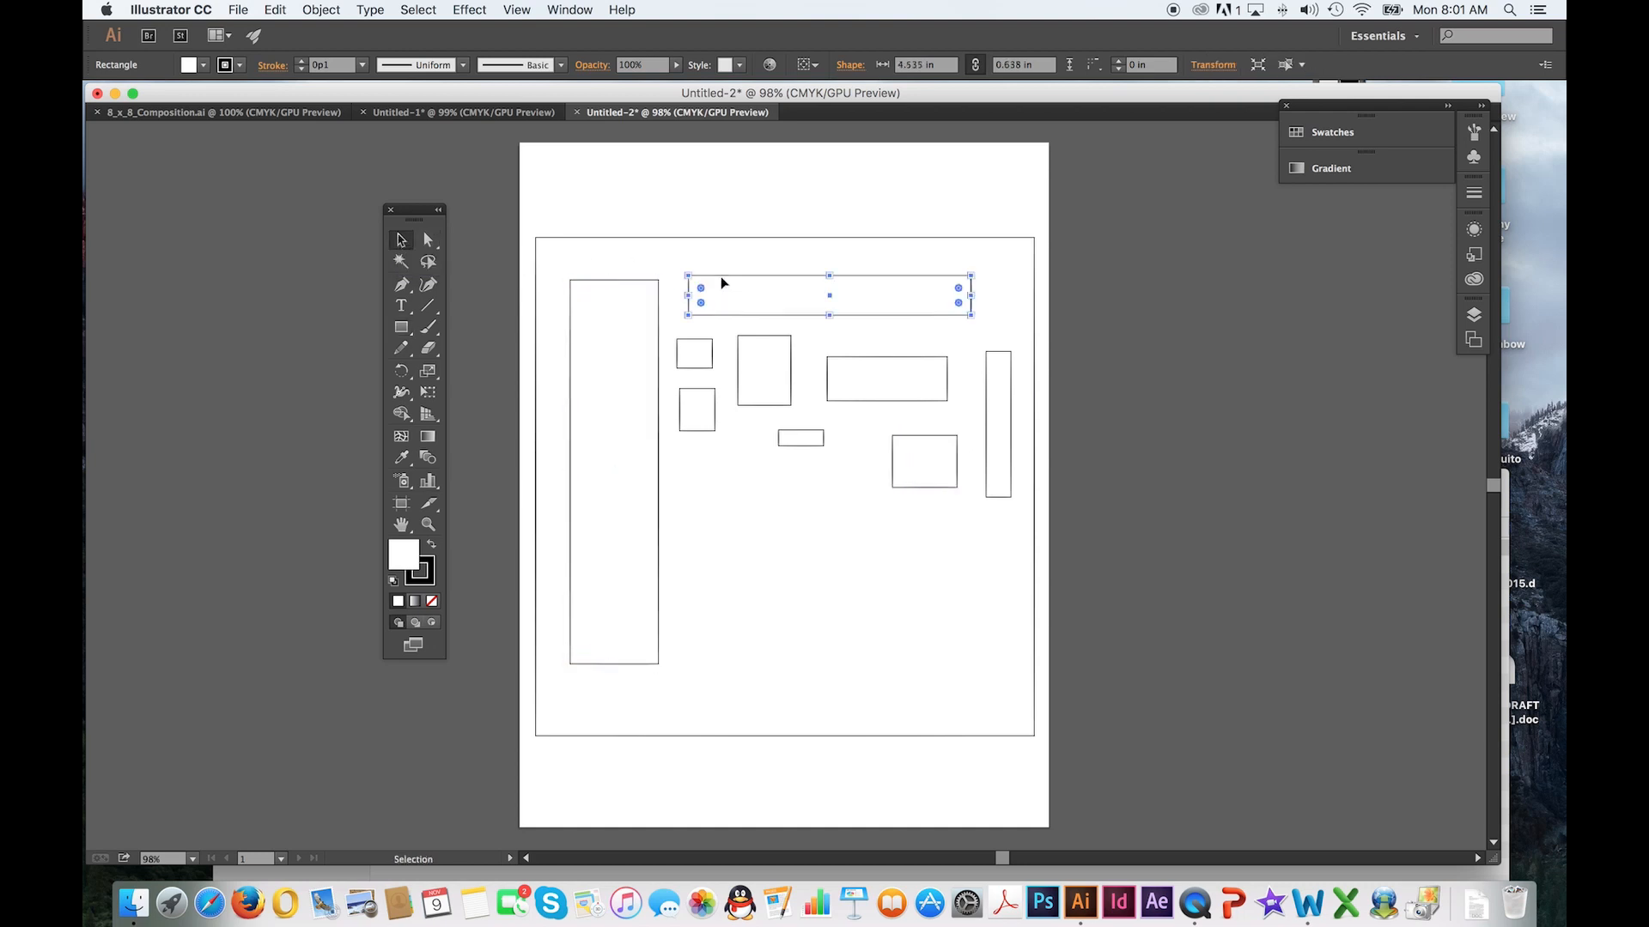
left_click(701, 338)
left_click(764, 341)
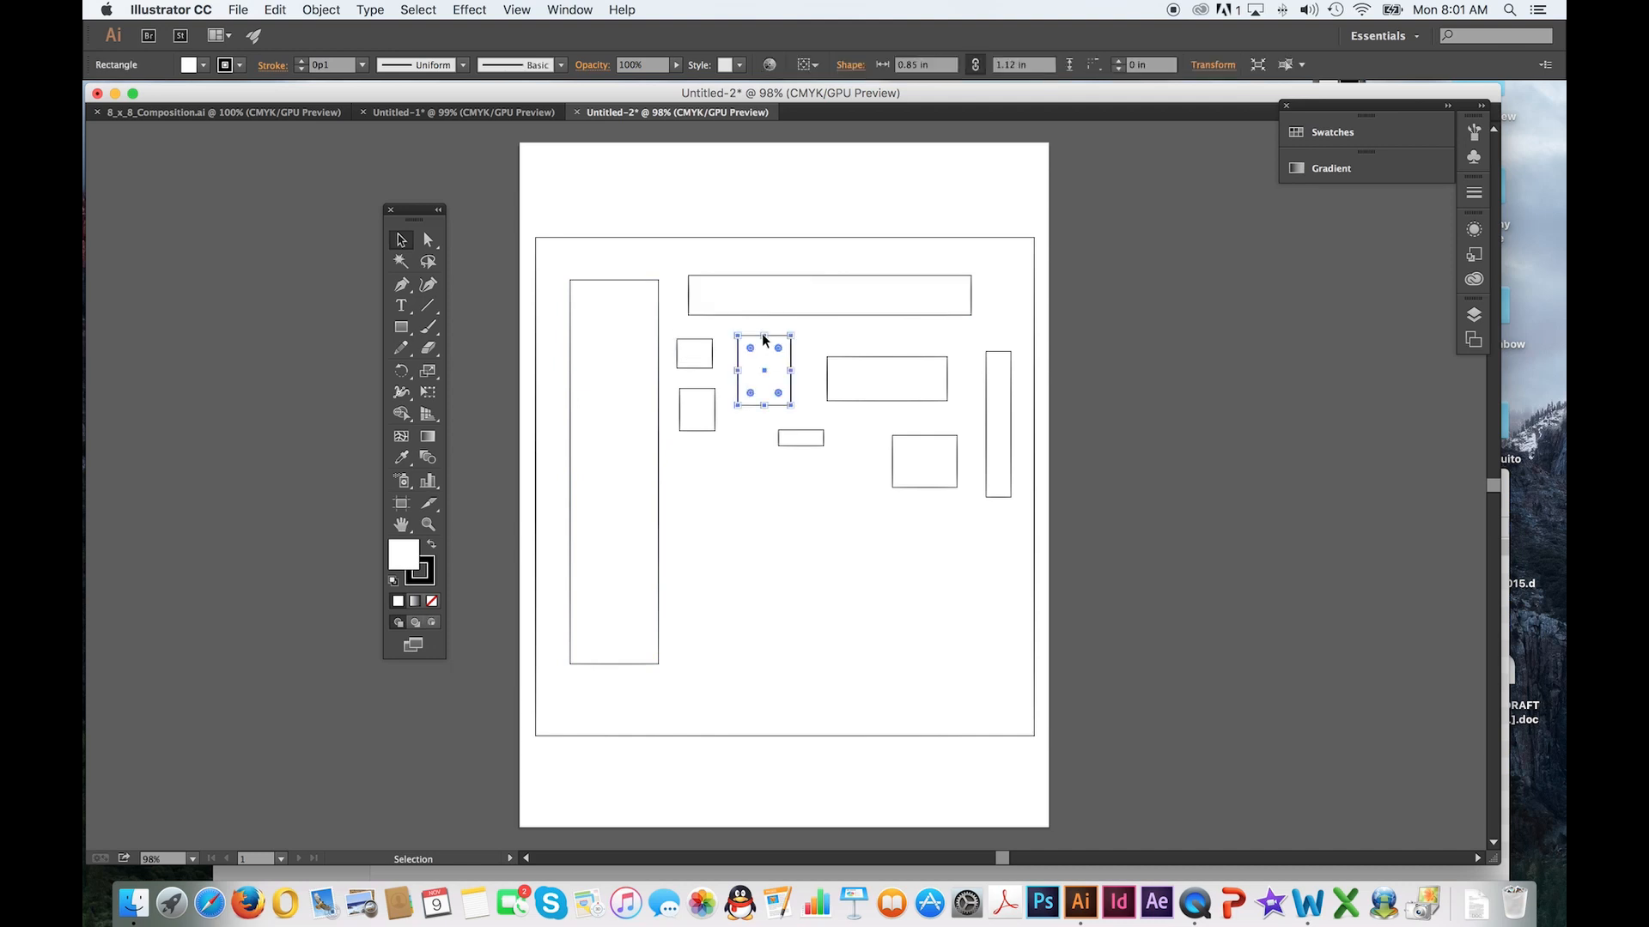
left_click(702, 354)
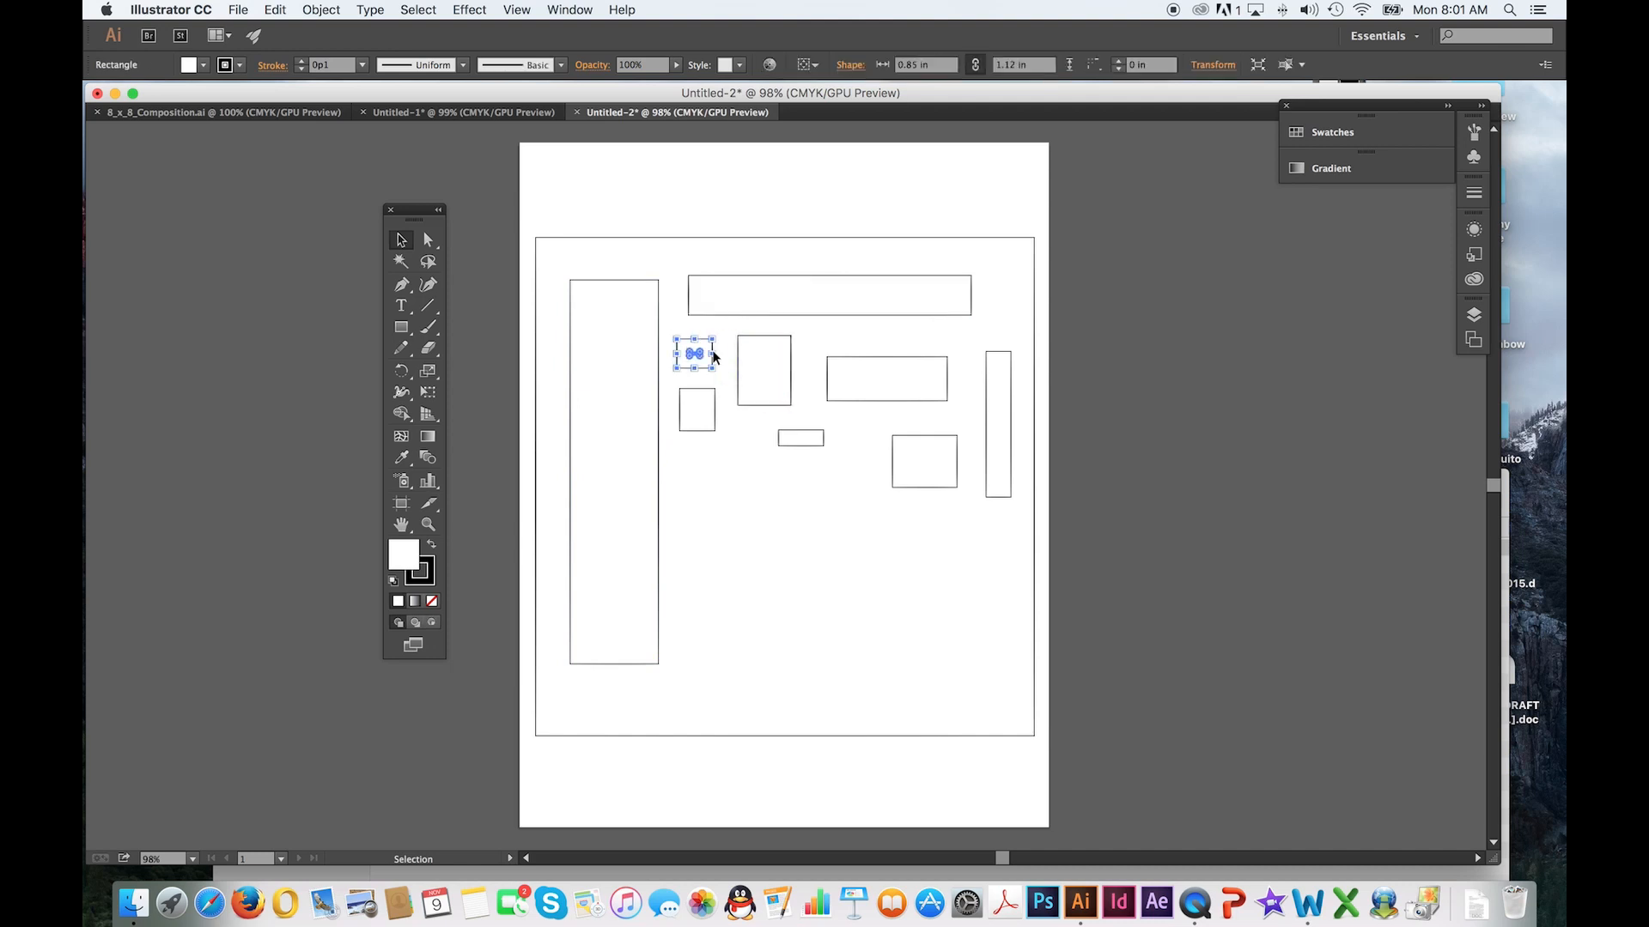
left_click(876, 361)
left_click(919, 441)
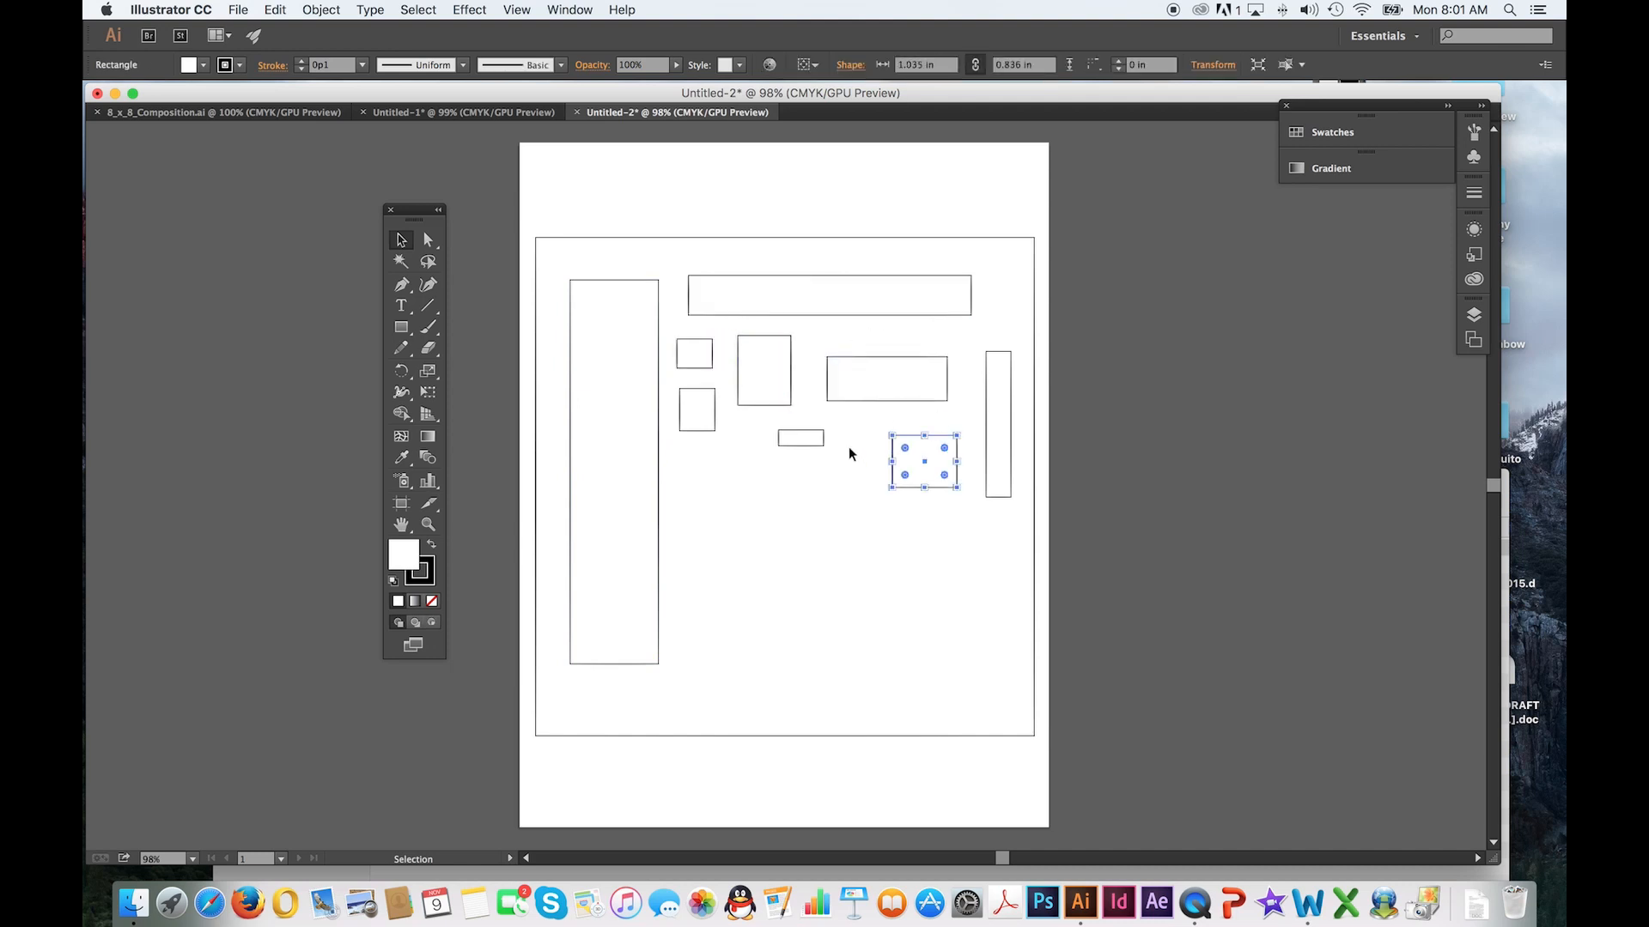
left_click(801, 438)
left_click(695, 430)
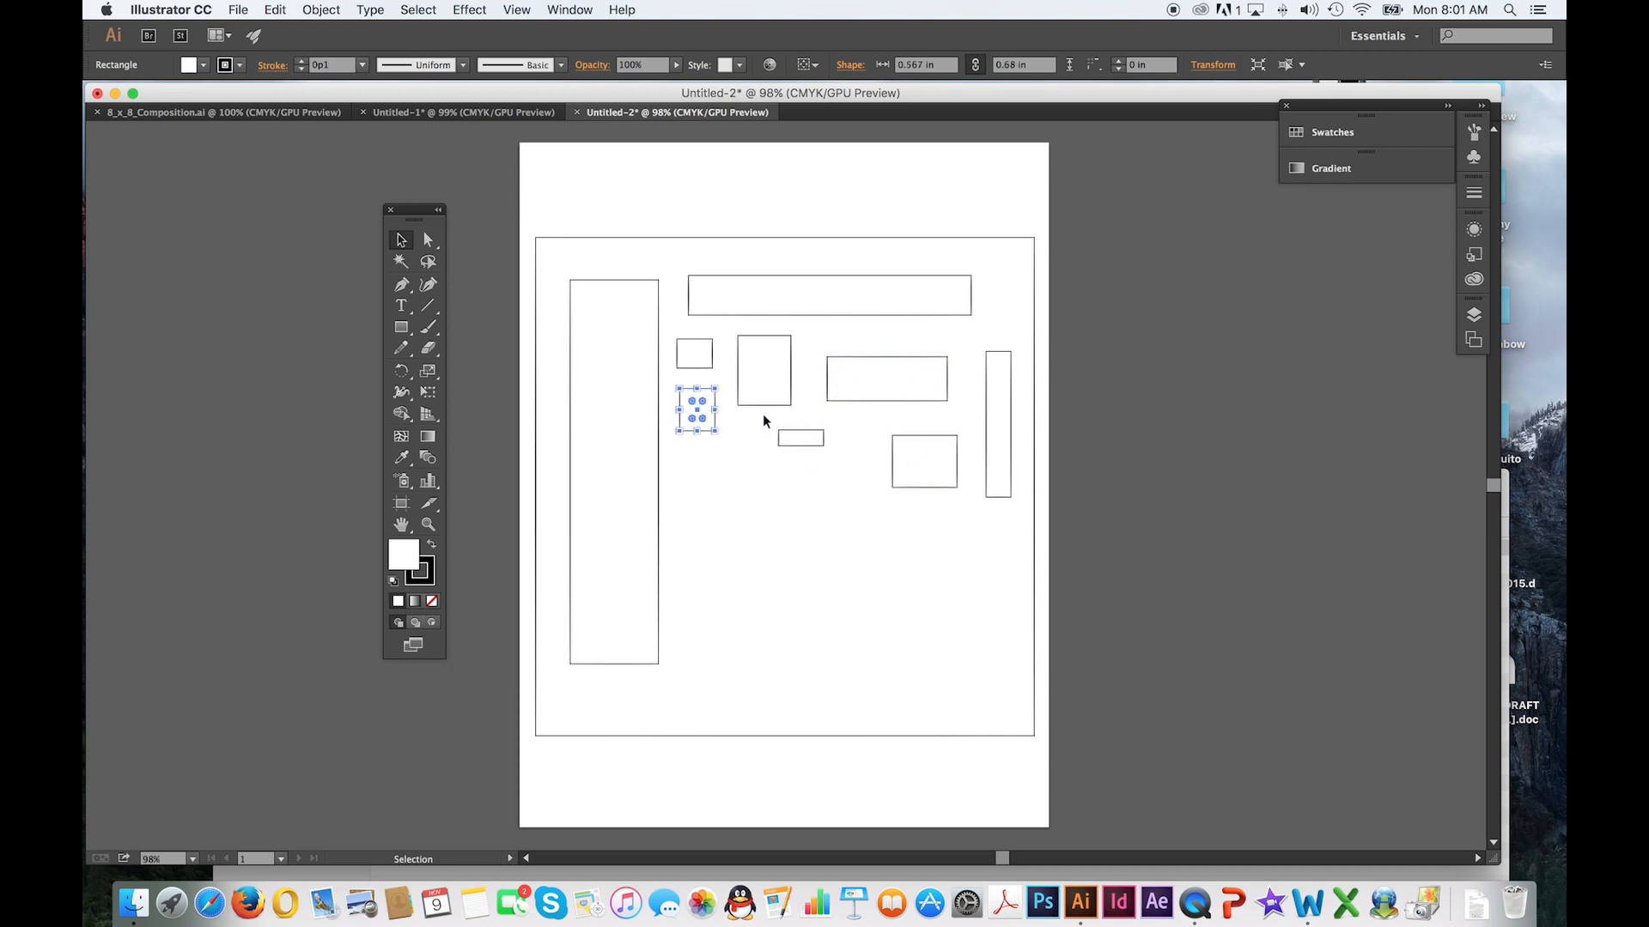
Move the rectangle about 1.93 by 0.71 in down and left, placing it below the small flat rectangle
left_click(904, 397)
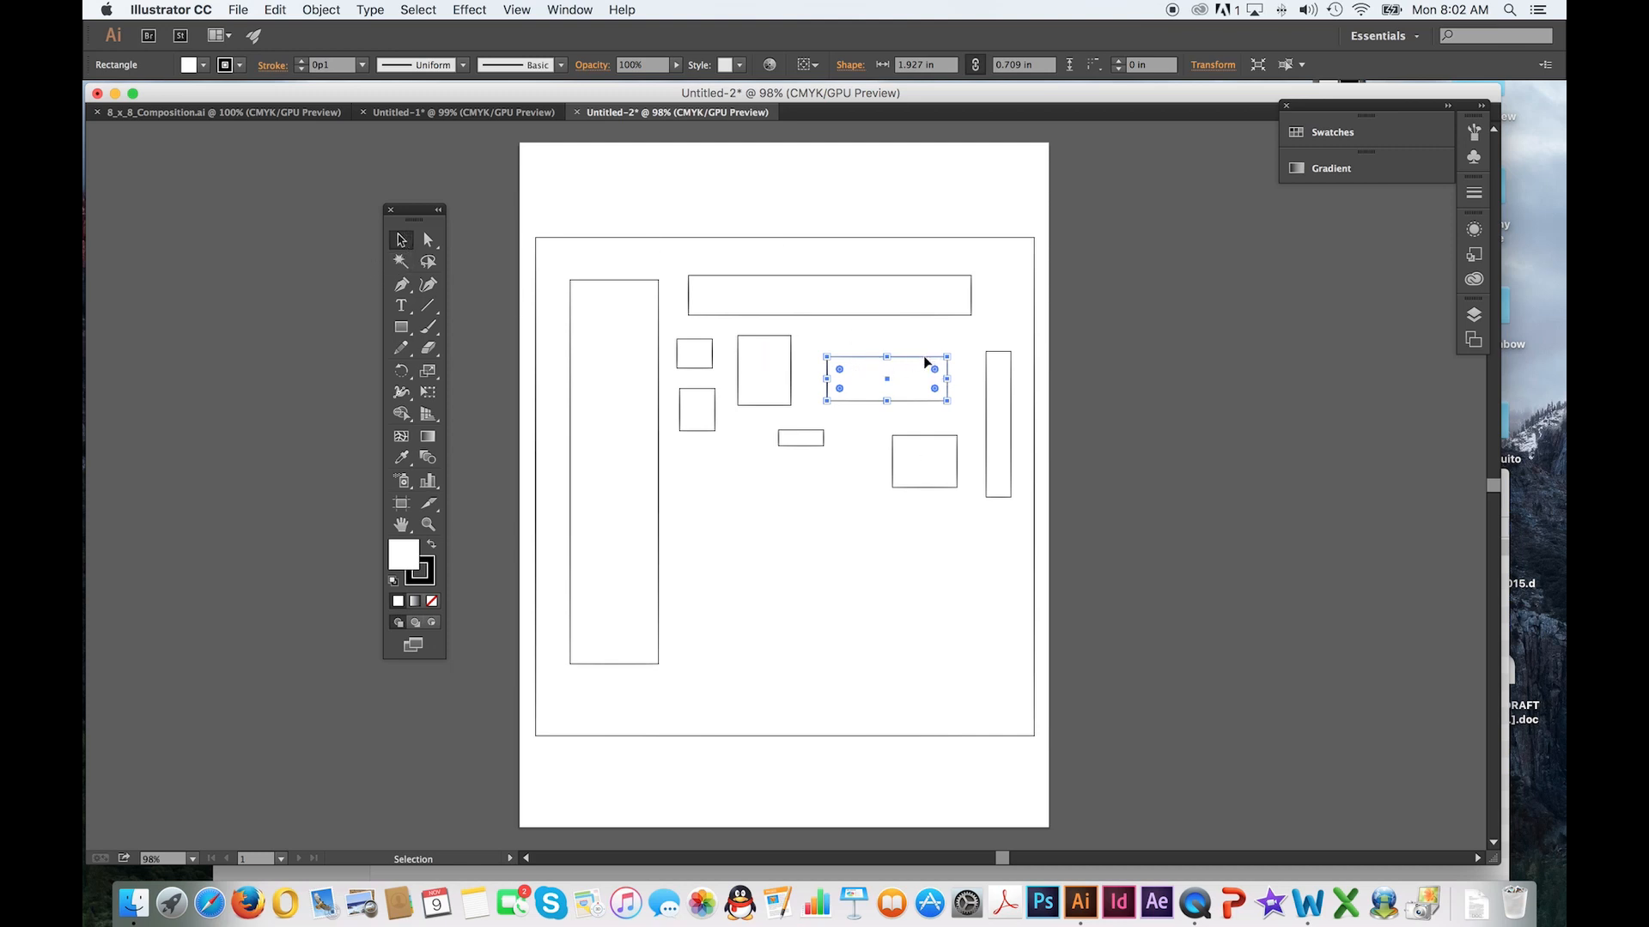
left_click_drag(915, 369, 760, 510)
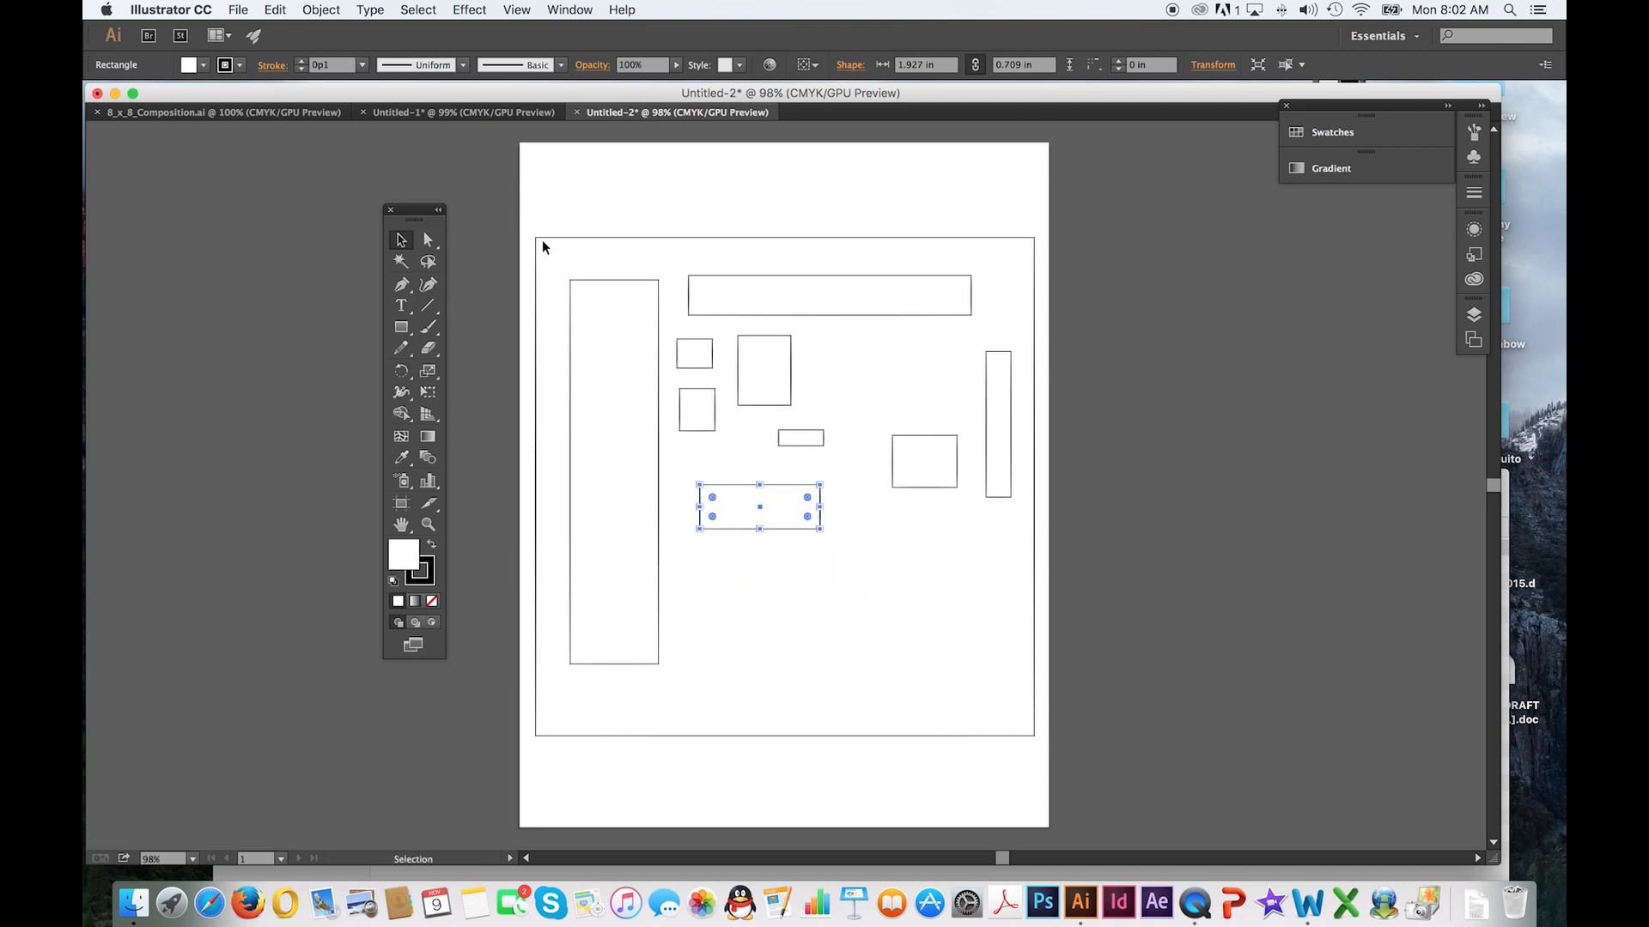
Duplicate the 1.93 by 0.71 in and 1.04 by 0.84 in rectangles several times, scattering the copies across the square
left_click(841, 554)
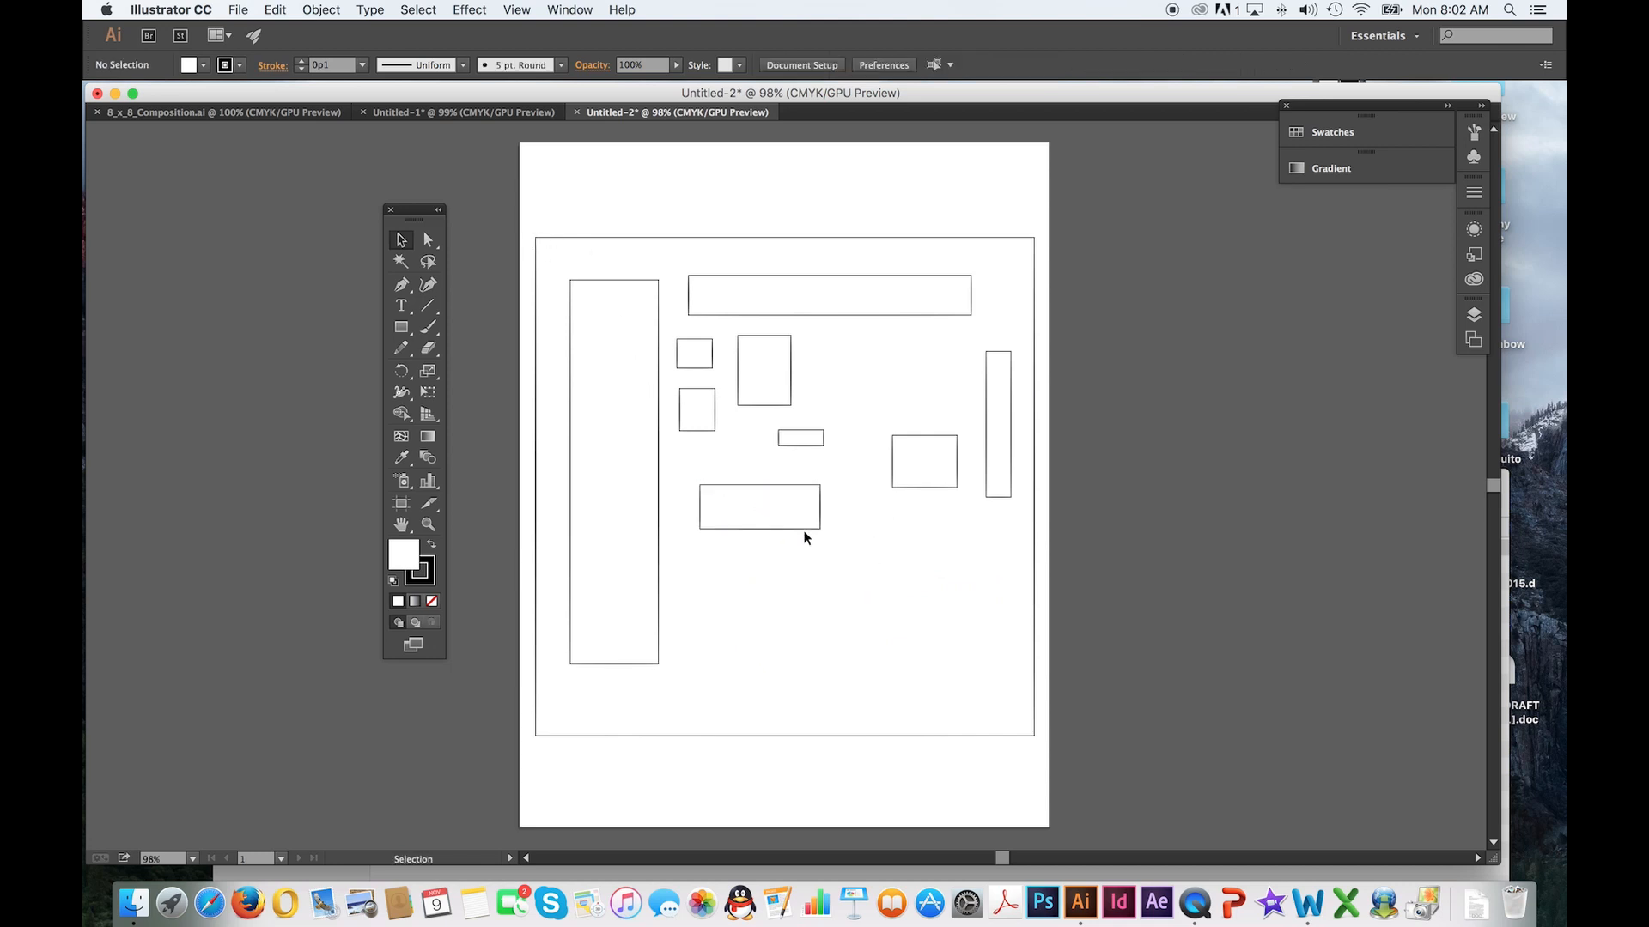
left_click(801, 529)
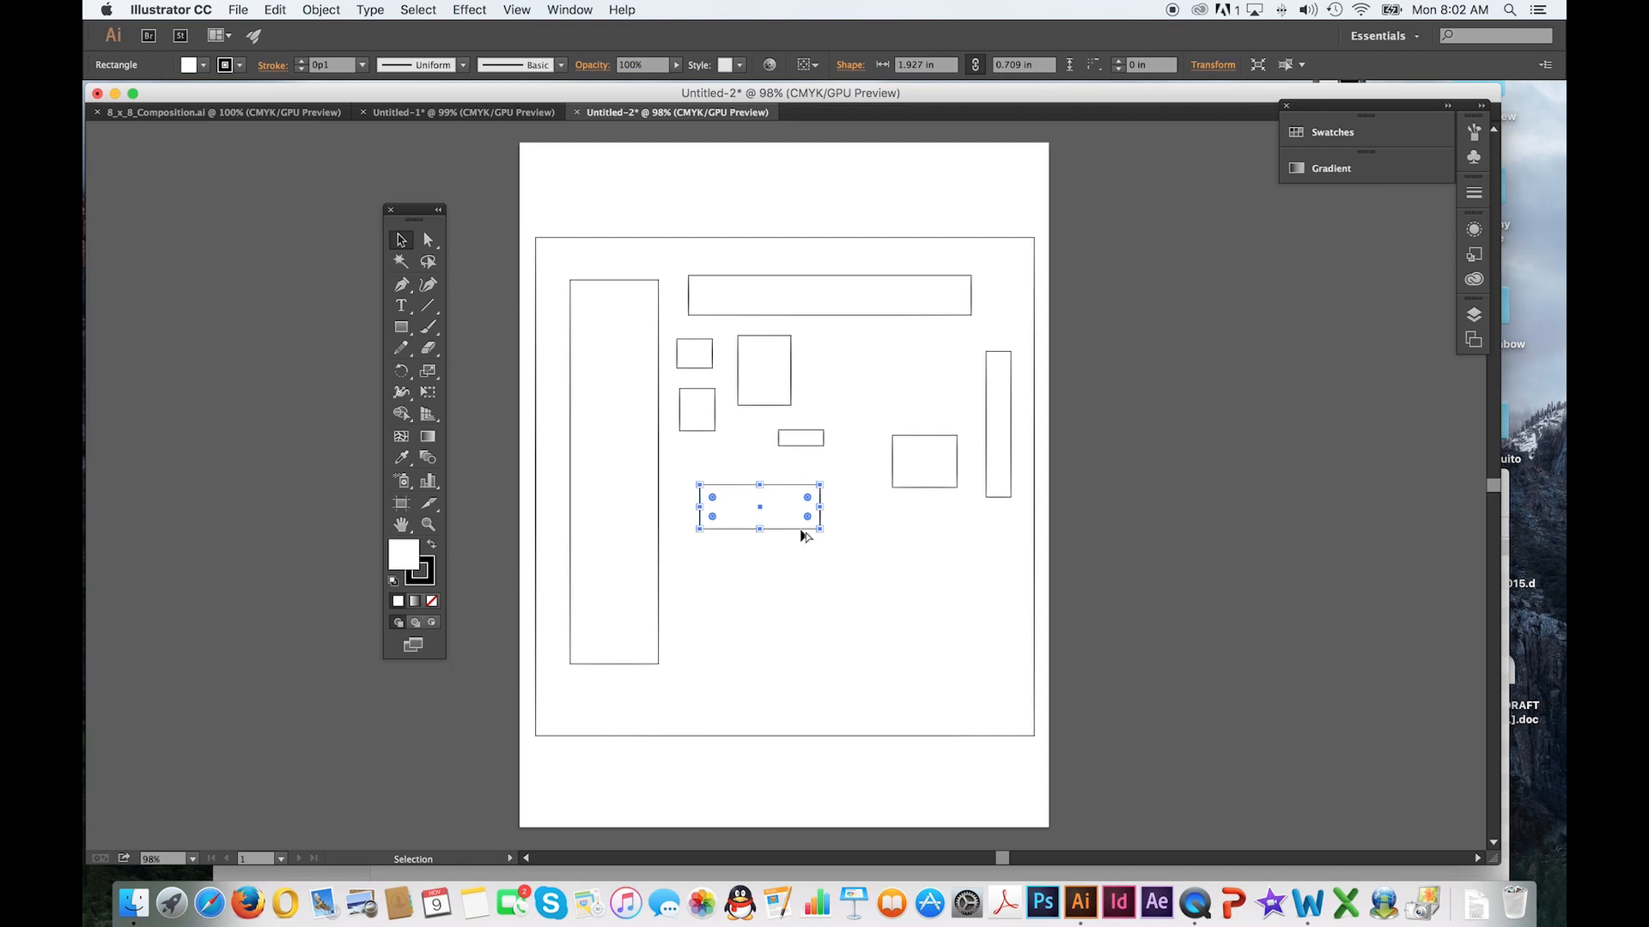
left_click_drag(803, 532, 714, 466)
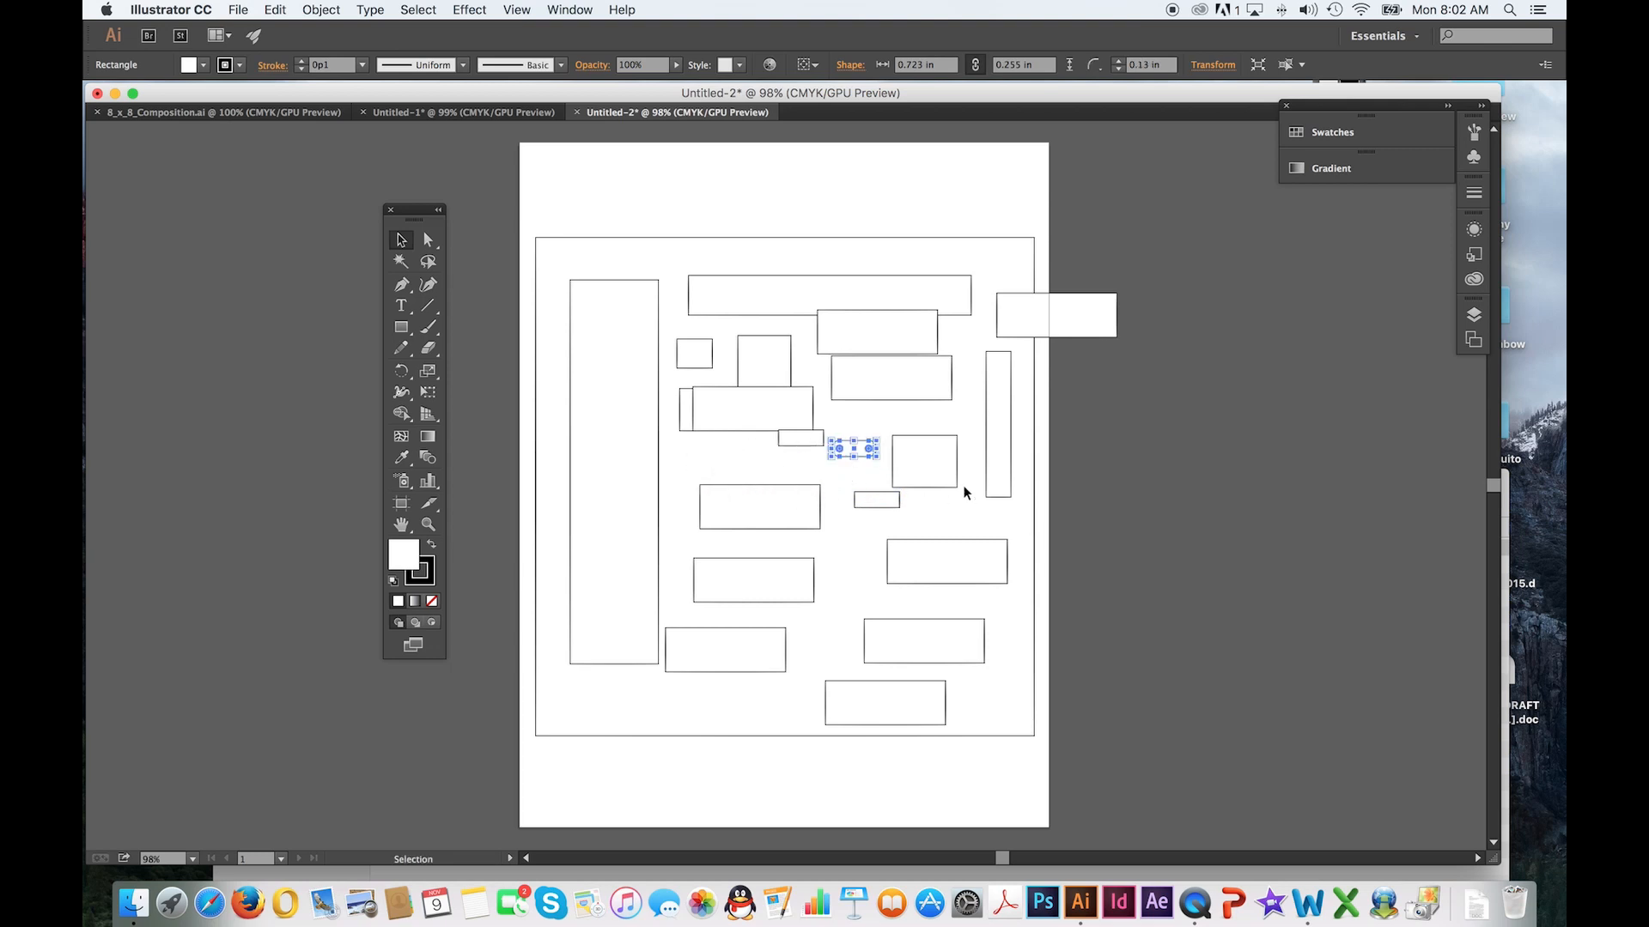
left_click_drag(941, 487, 757, 577)
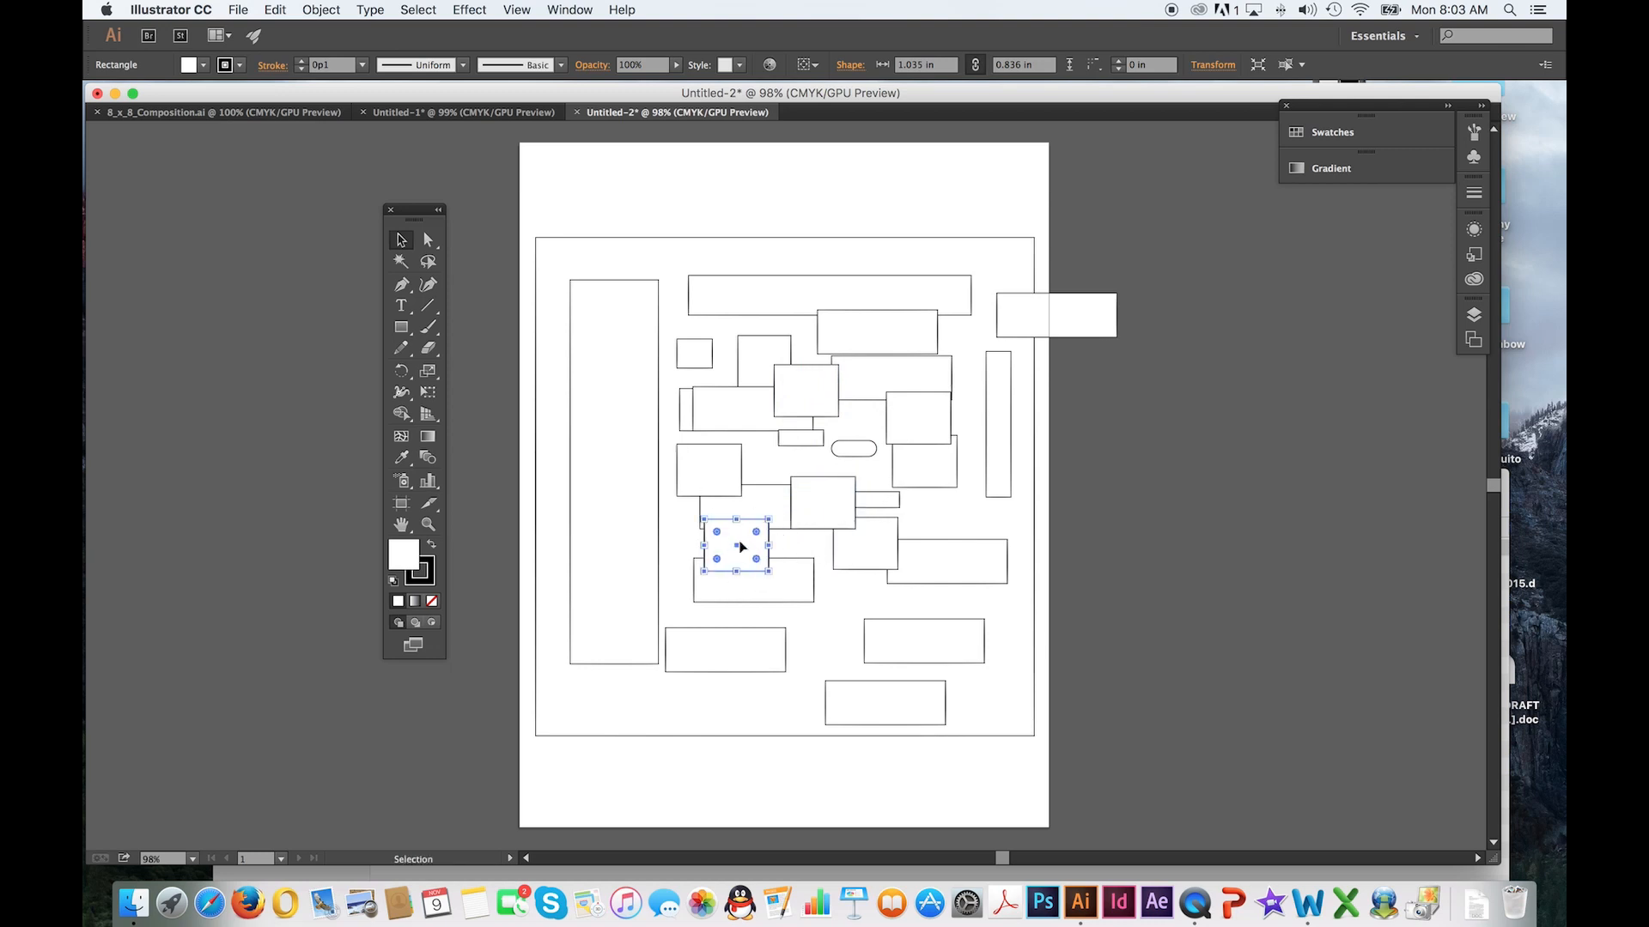
Copy and paste the 1.04 by 0.84 in rectangle, placing the copy over the small rectangle at the square's upper left
left_click(322, 9)
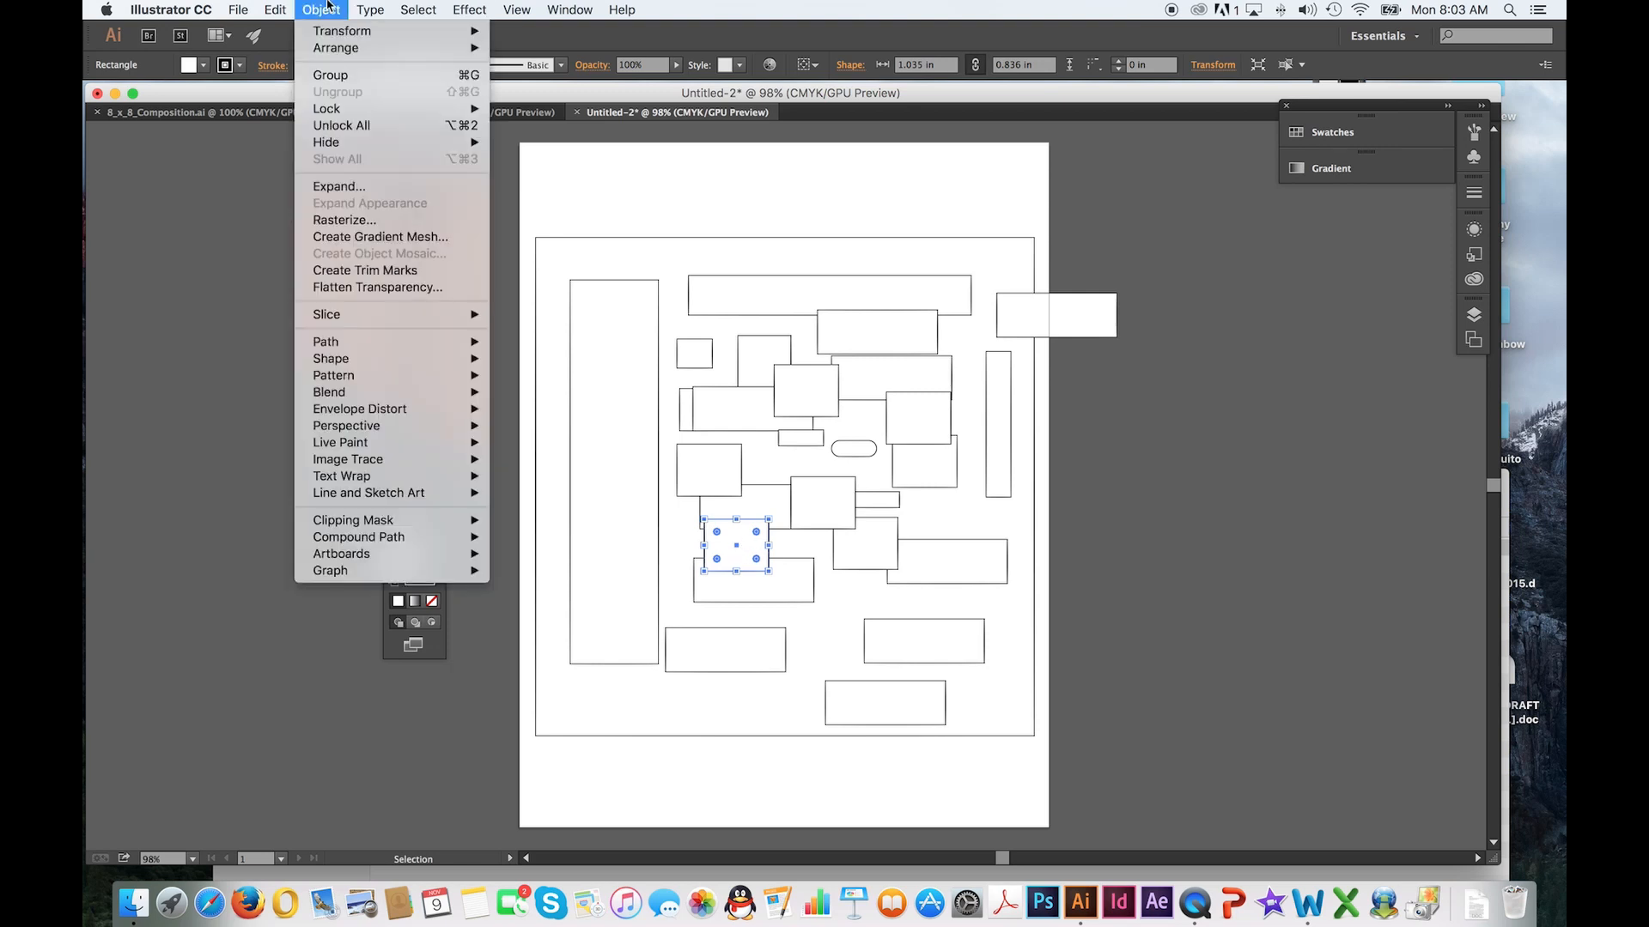
mouse_move(273, 7)
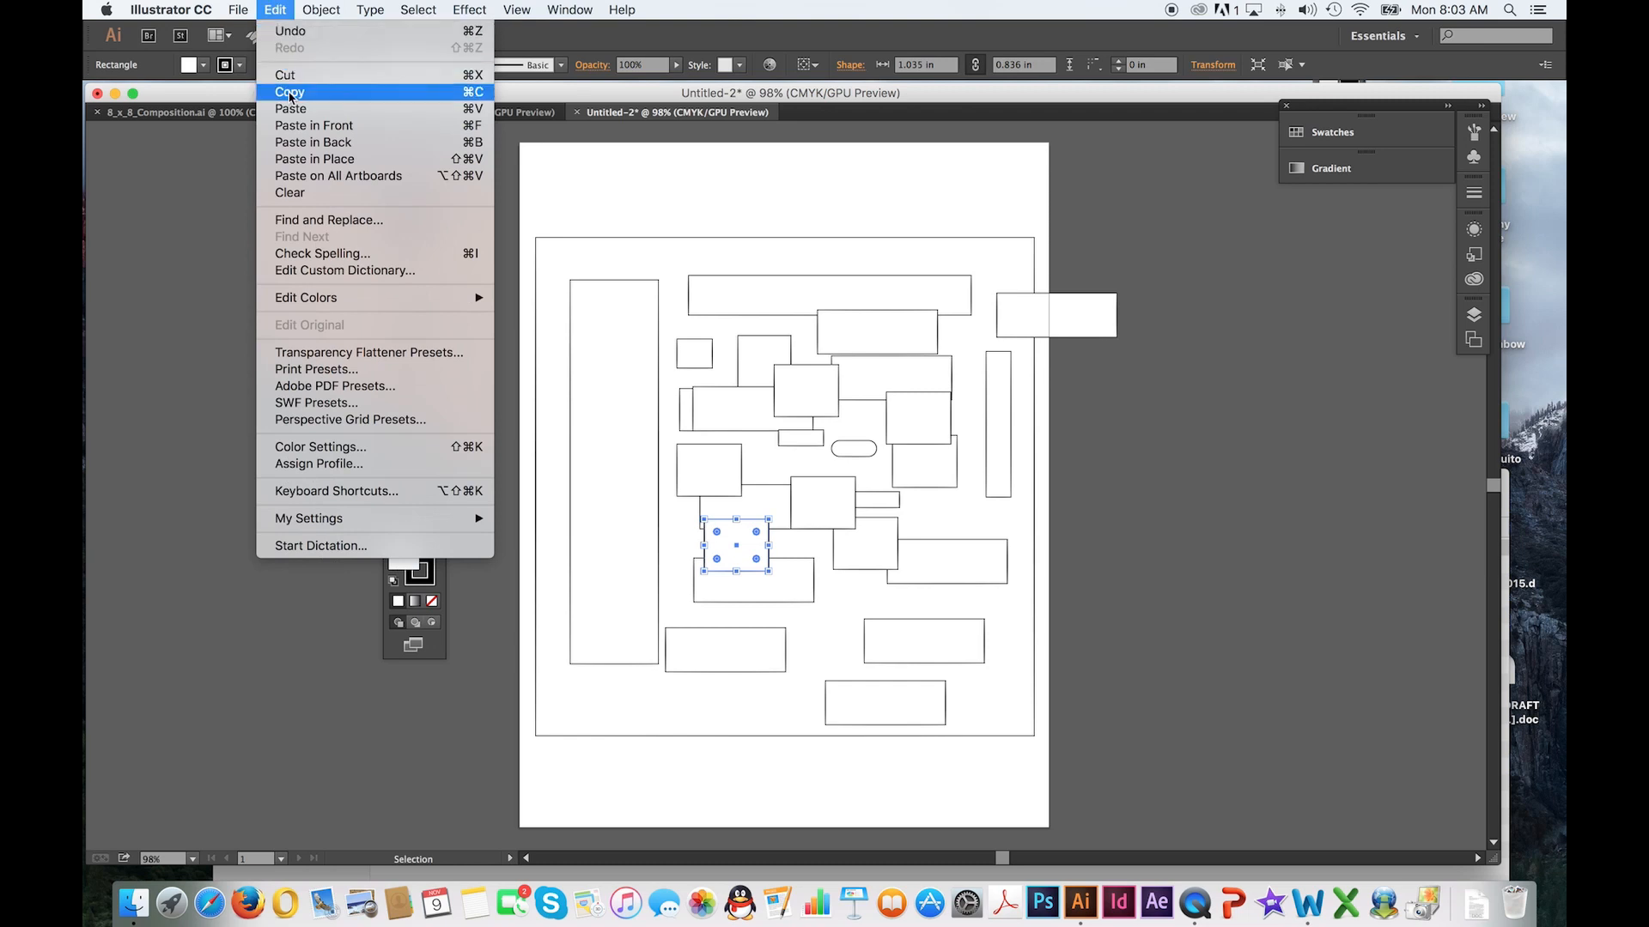
left_click(289, 92)
left_click(642, 194)
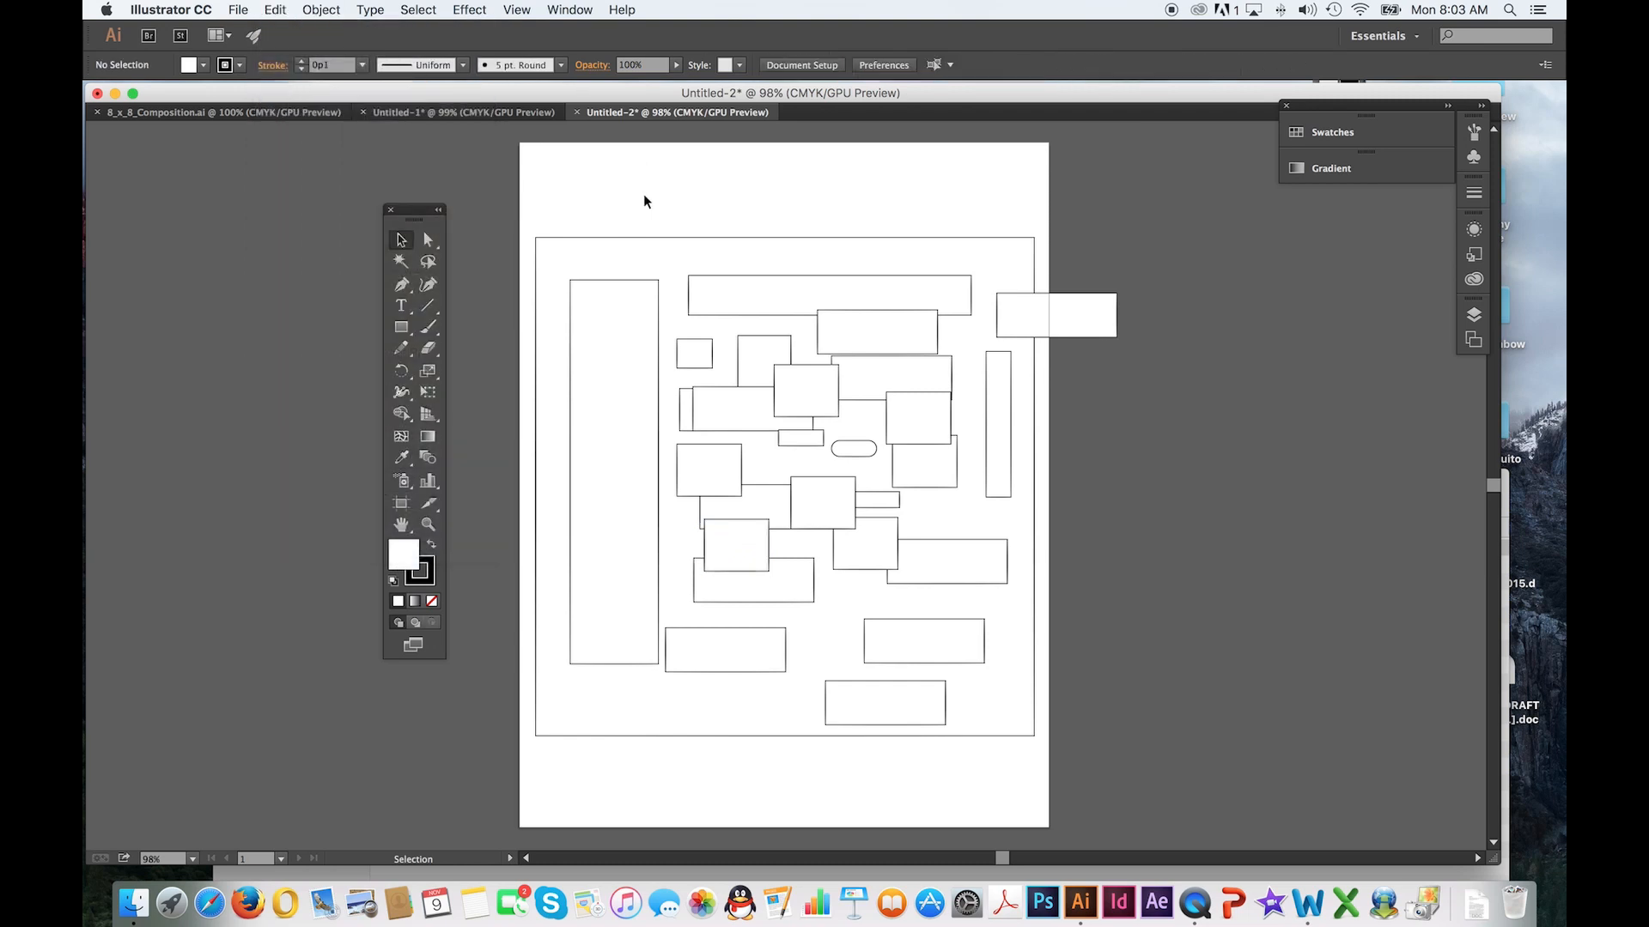
left_click(273, 8)
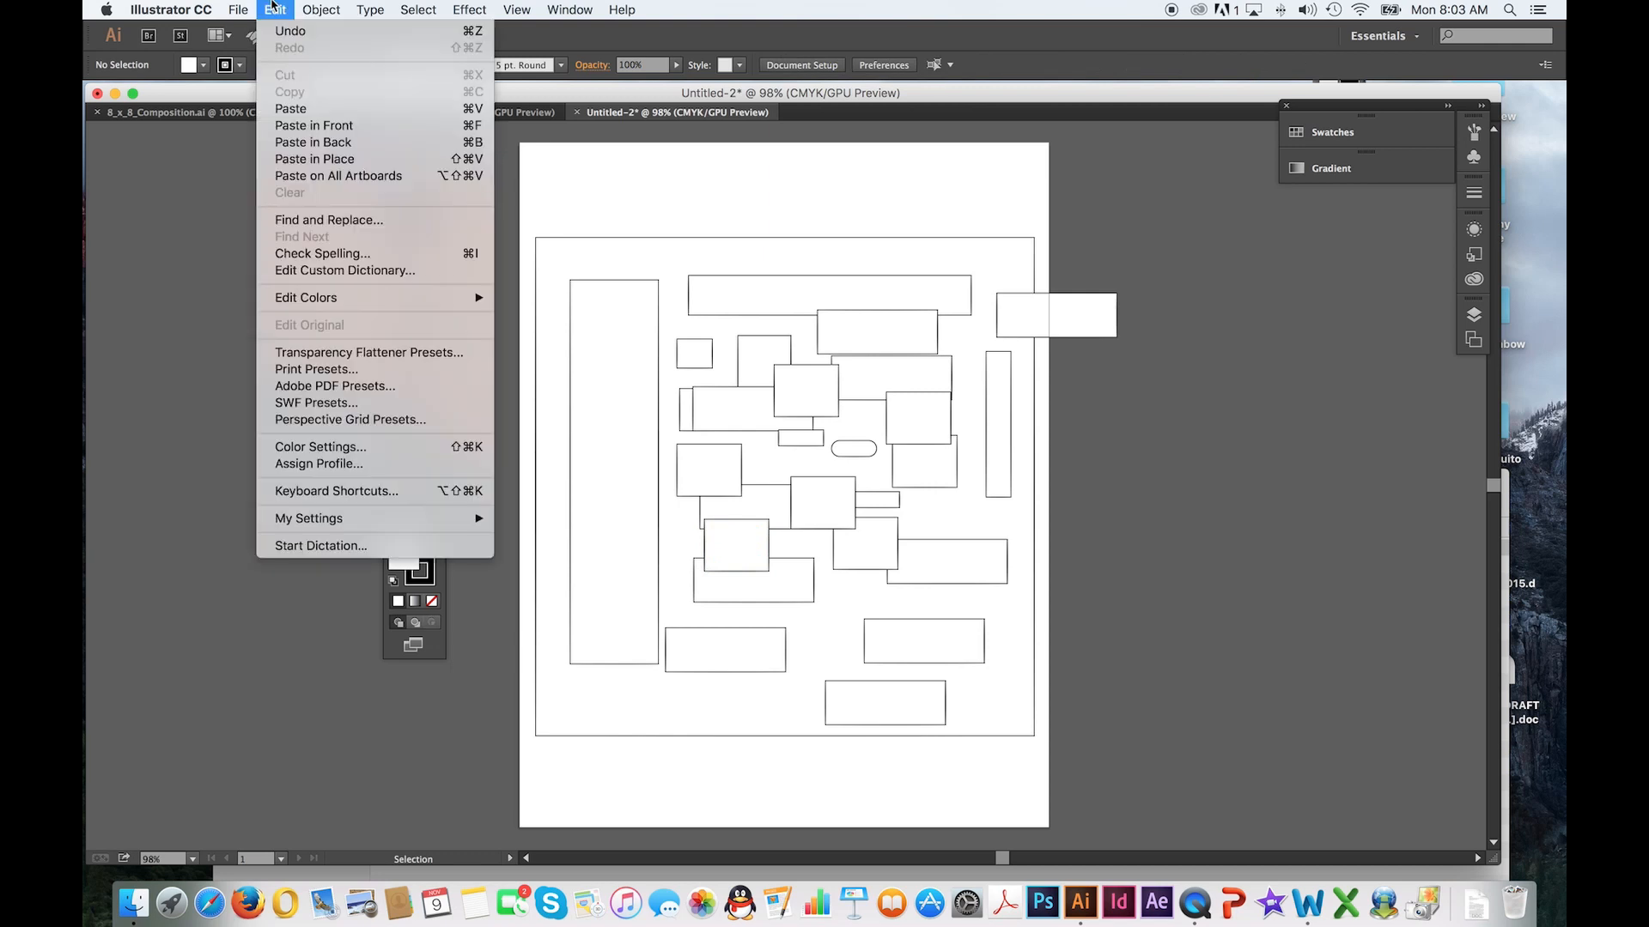
left_click(291, 108)
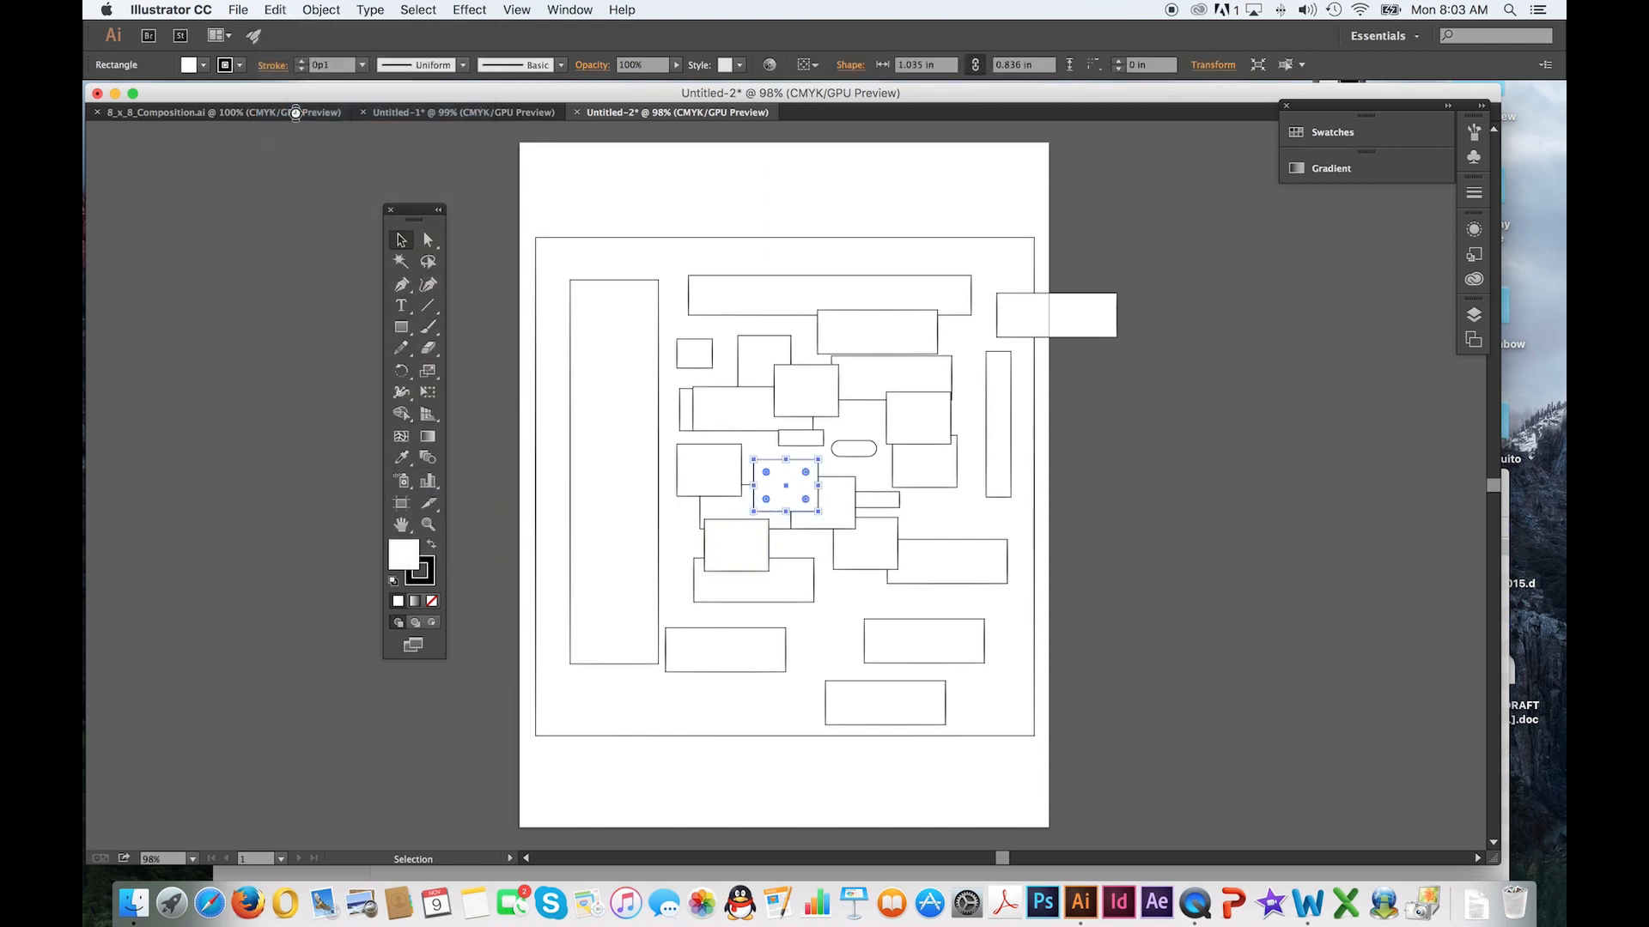
left_click_drag(789, 490, 725, 357)
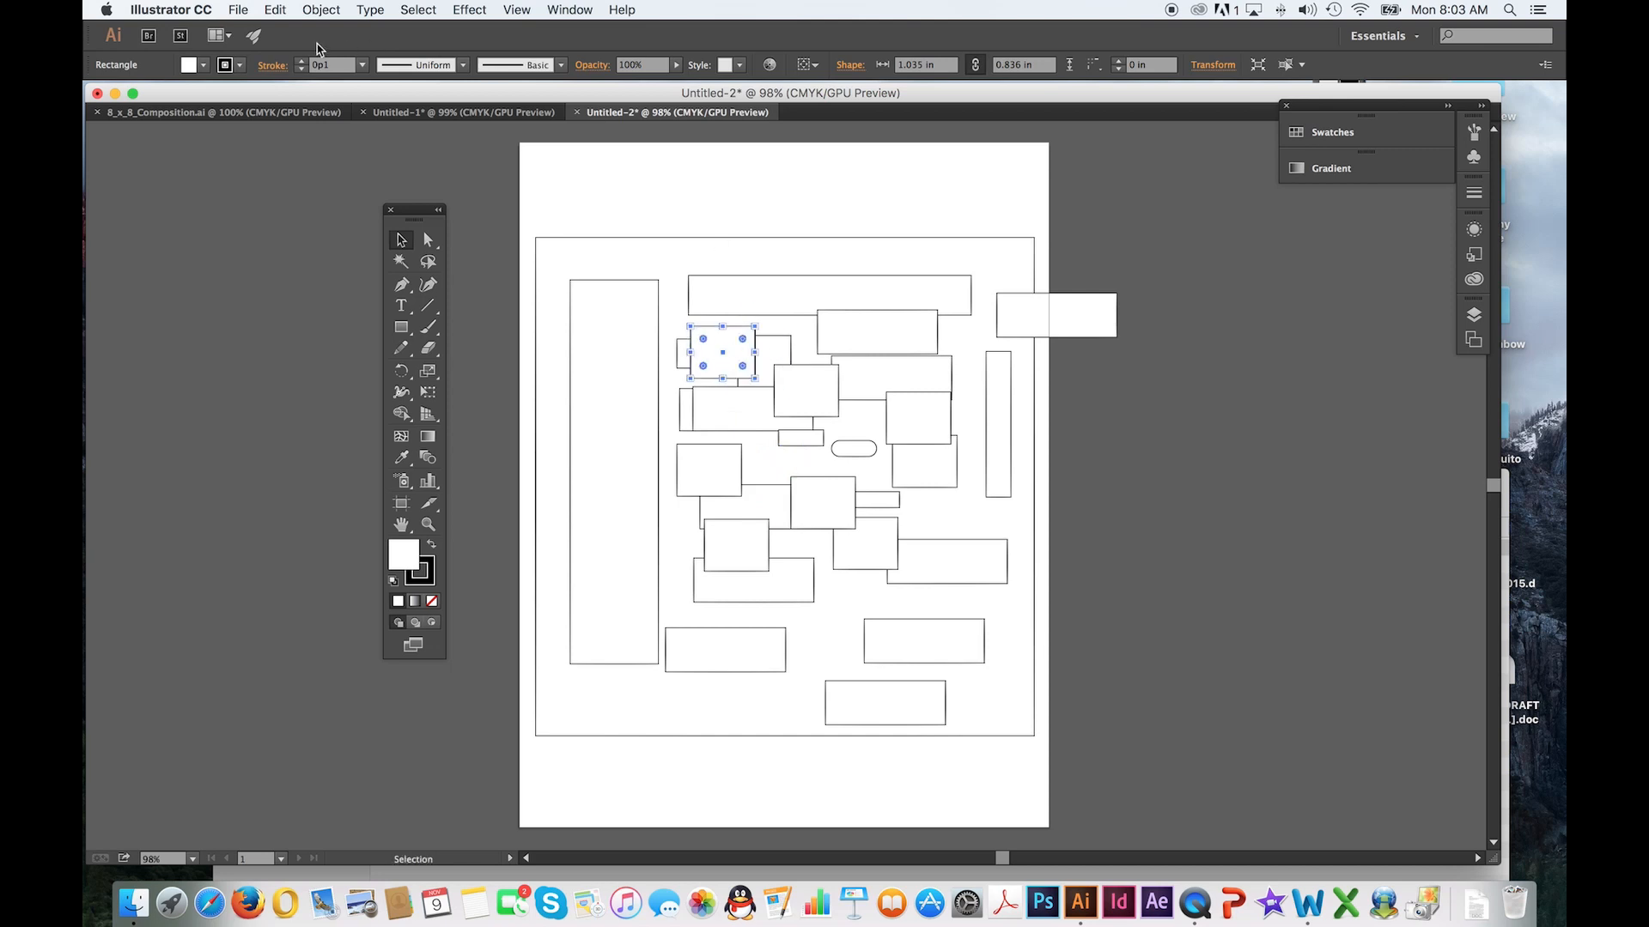
Paste two more copies of the 1.04 by 0.84 in rectangle and move one to the square's upper right
left_click(275, 10)
left_click(274, 10)
left_click(812, 260)
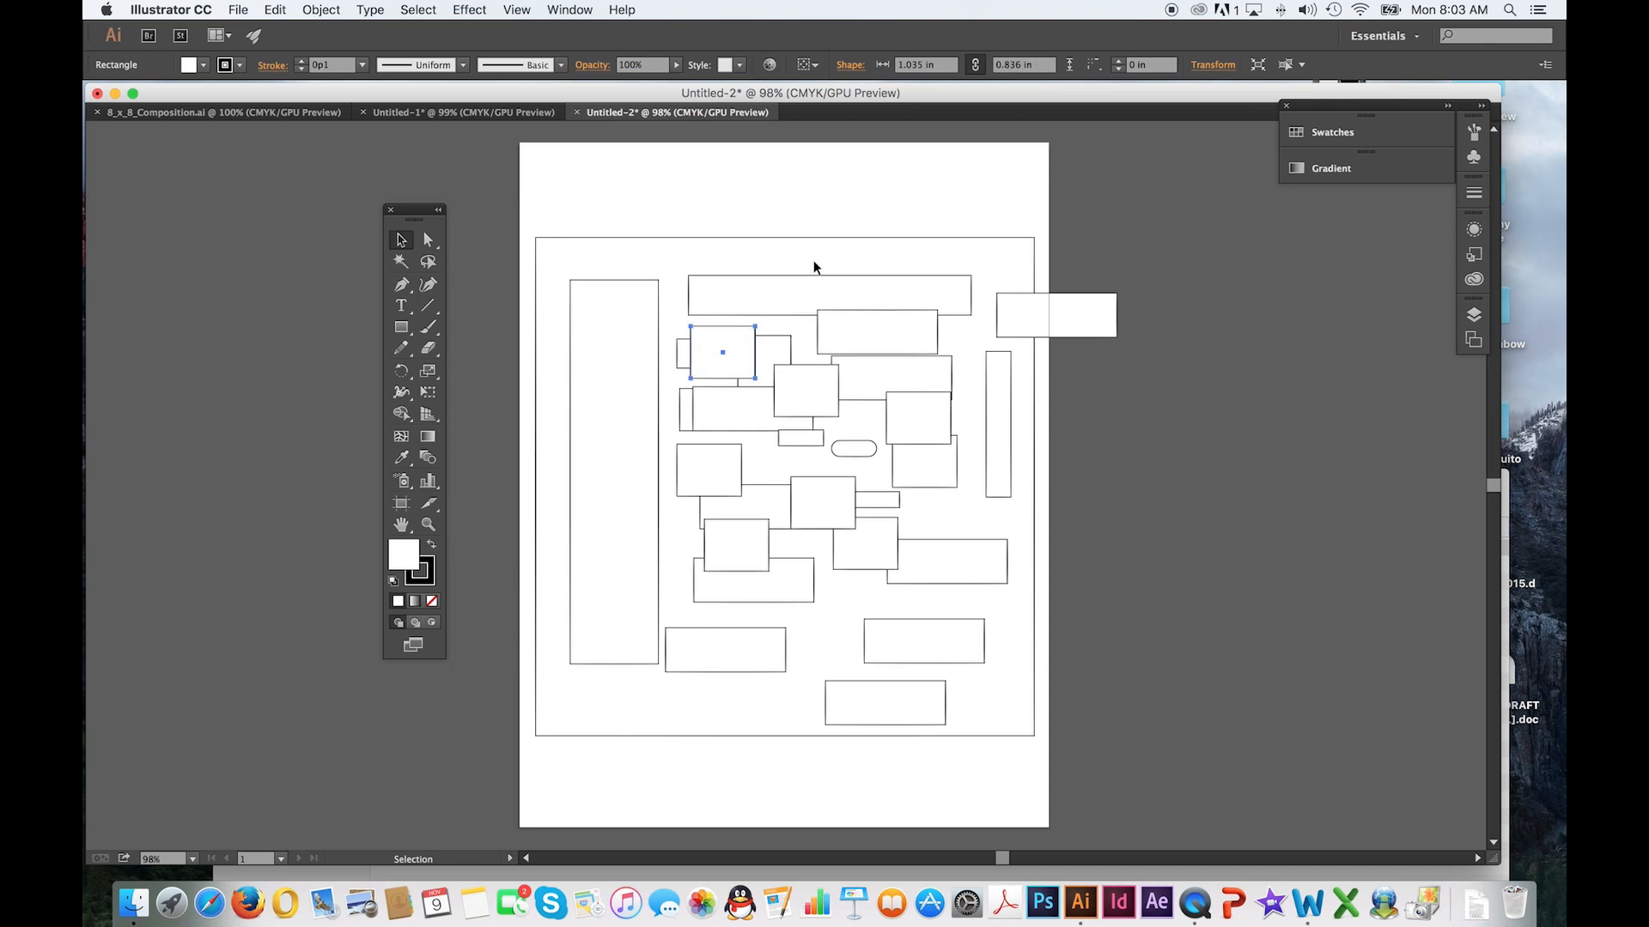
left_click(281, 10)
left_click(327, 110)
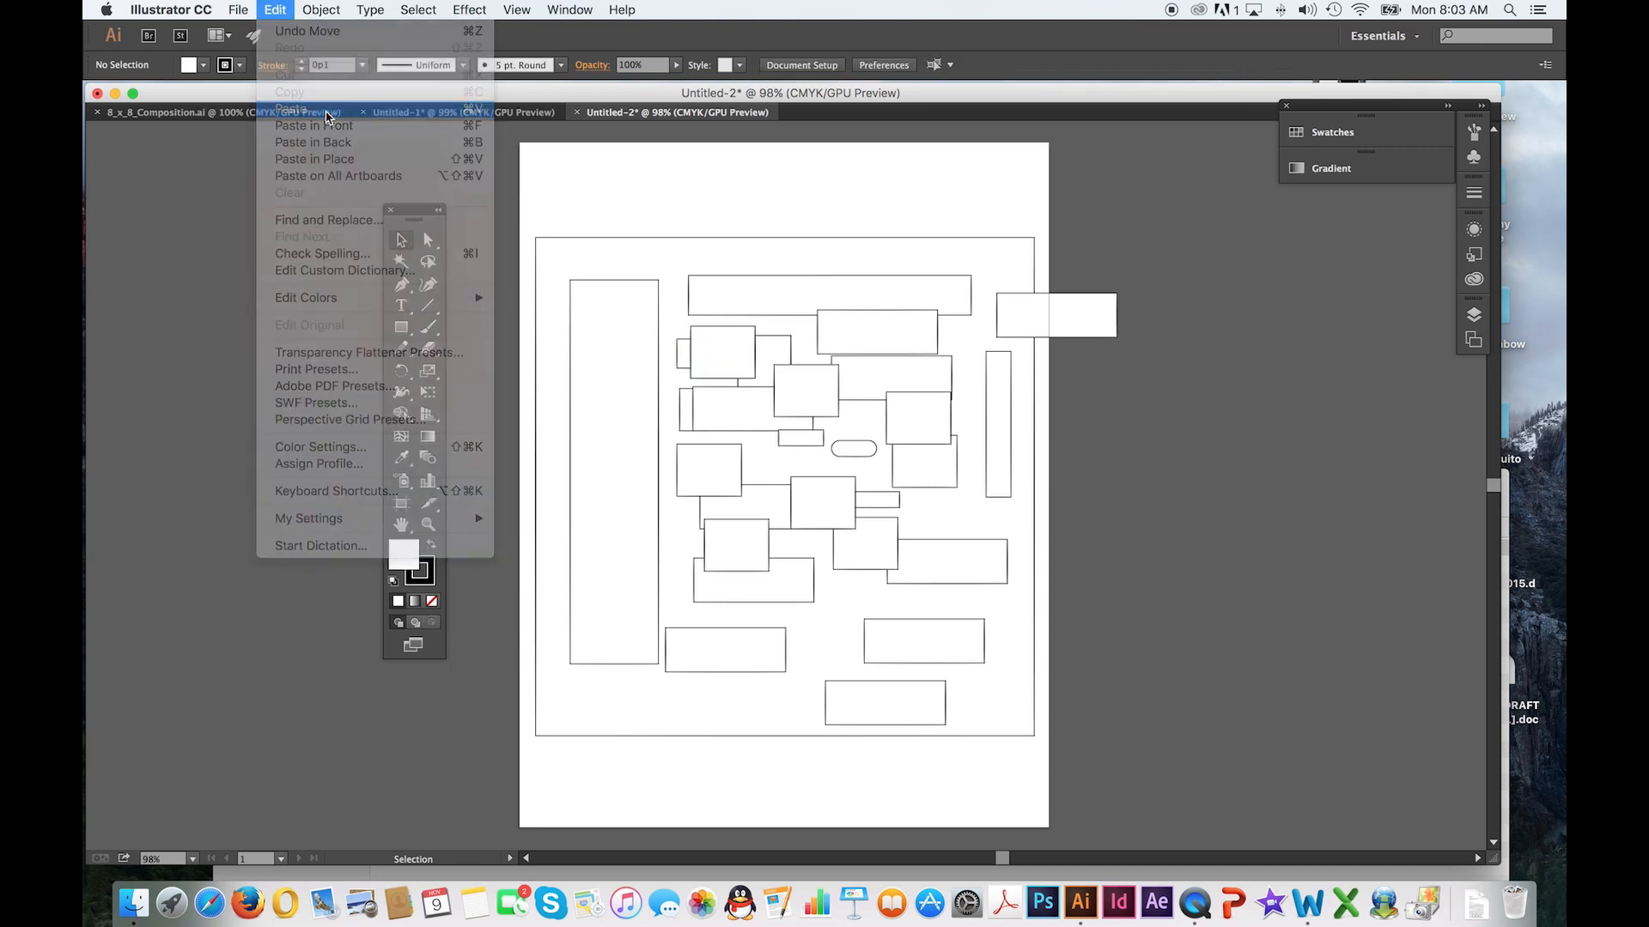
left_click(276, 10)
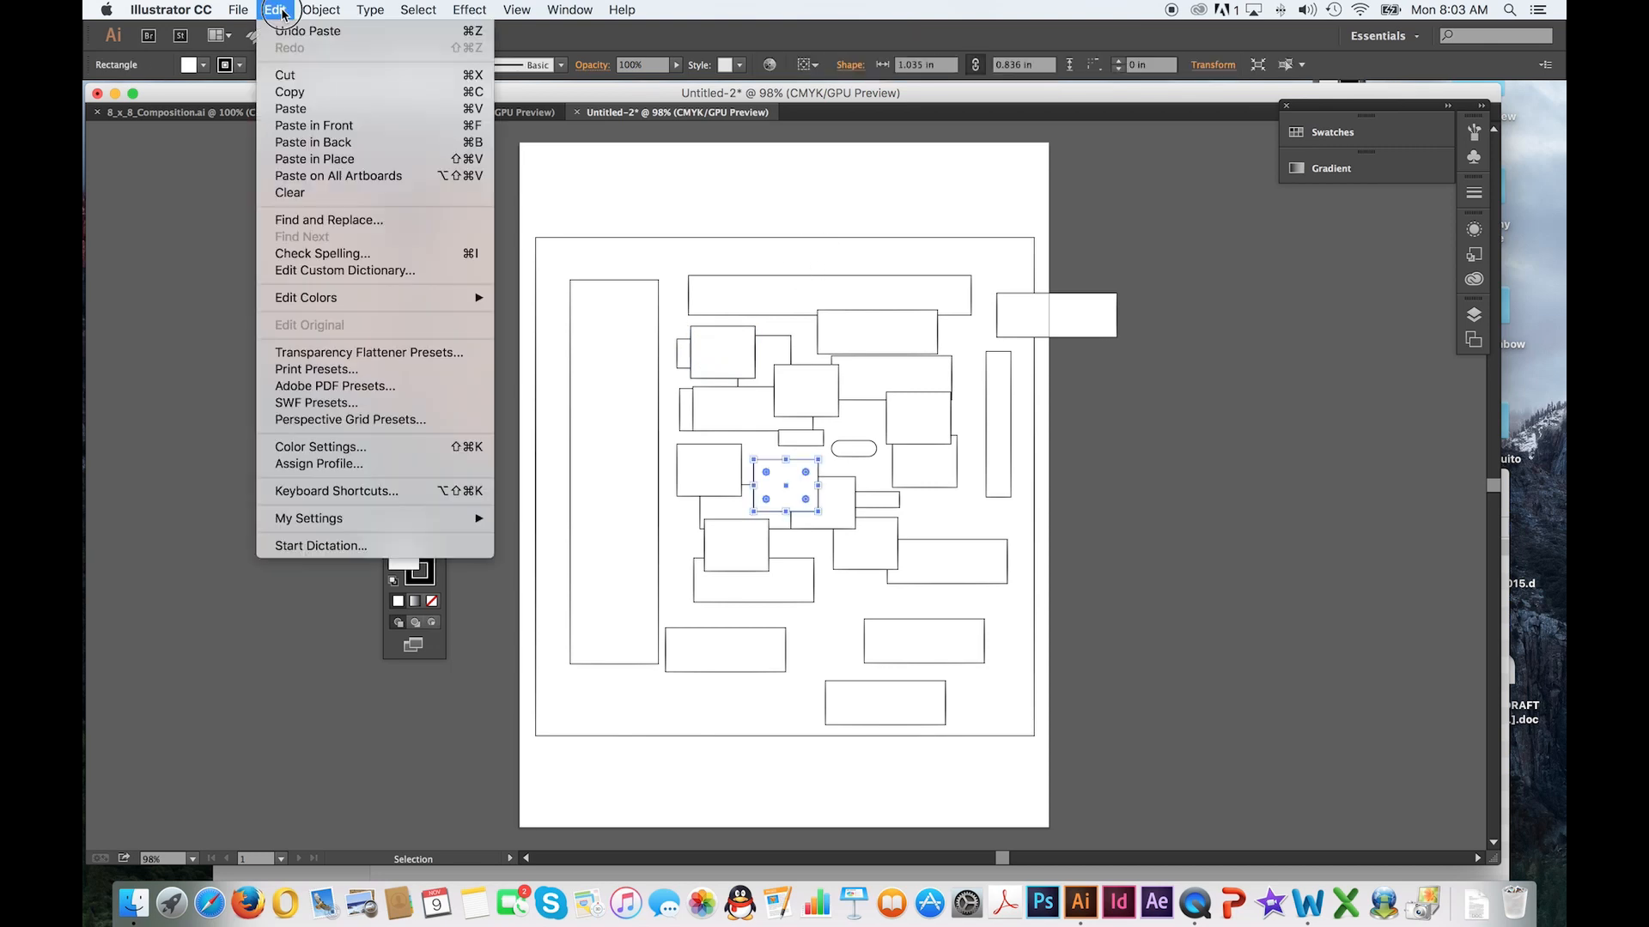
left_click(300, 110)
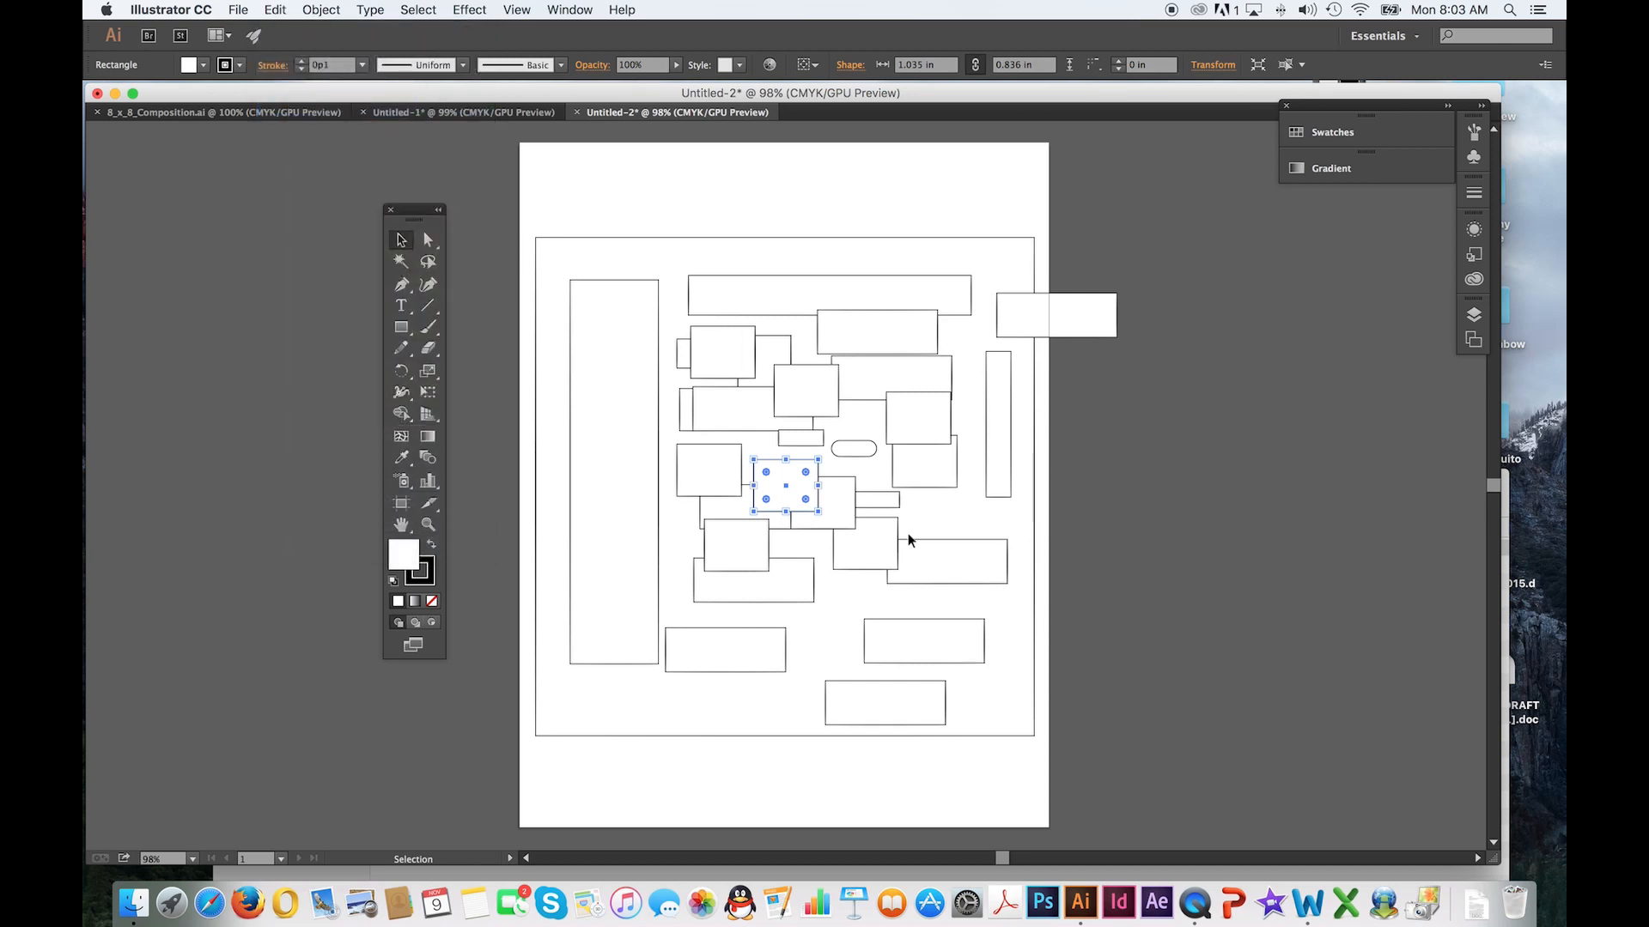
left_click(993, 528)
left_click_drag(818, 512, 972, 363)
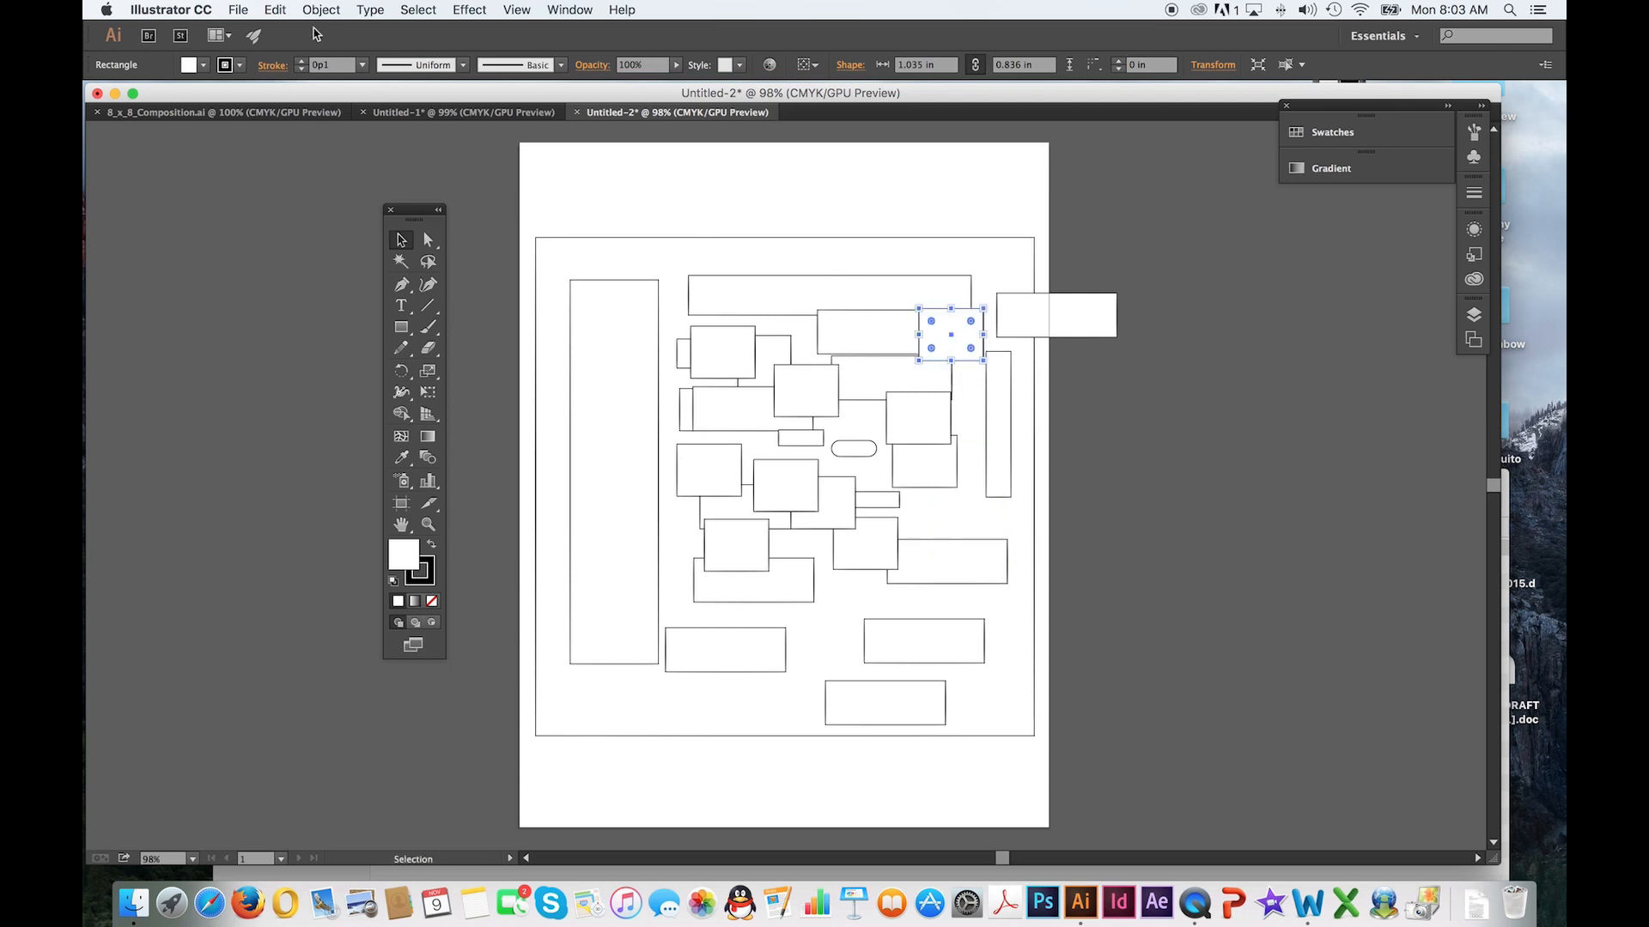
Spread further copies of the 1.04 by 0.84 in rectangle around the square and bring the rectangle overhanging the page edge inside it
left_click(276, 10)
left_click(284, 11)
left_click_drag(966, 362, 983, 529)
left_click_drag(1022, 339, 785, 362)
left_click(553, 264)
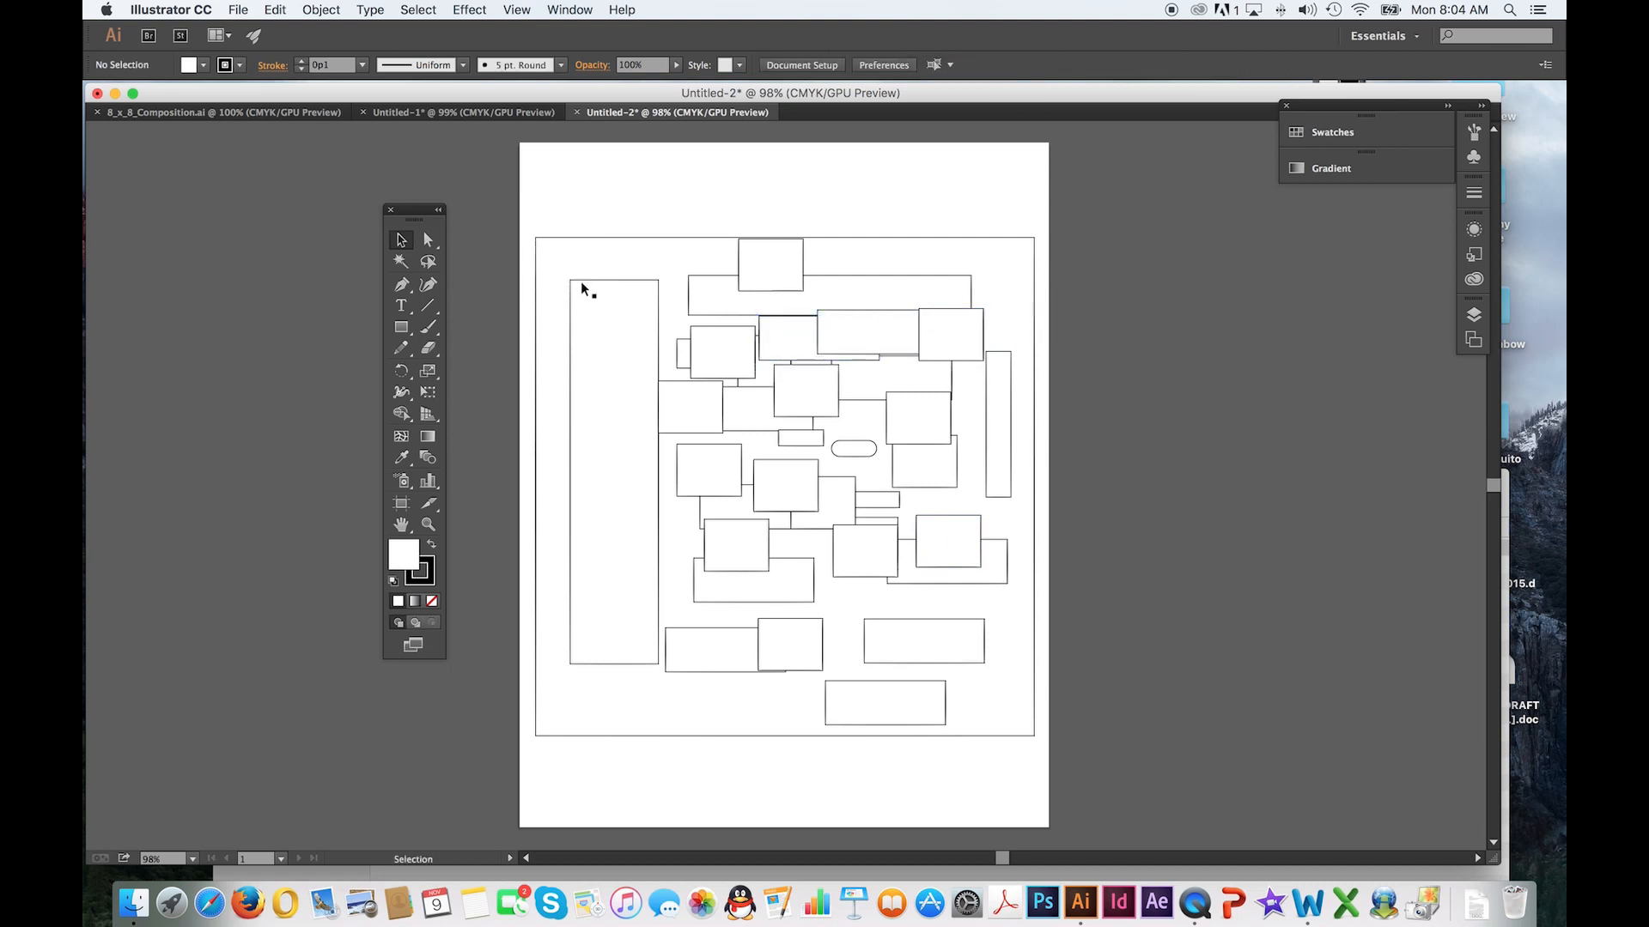
Move the tall rectangle toward the square's upper-left corner and resize it to about 6.37 by 4.59 in
left_click(580, 281)
left_click_drag(587, 288, 563, 271)
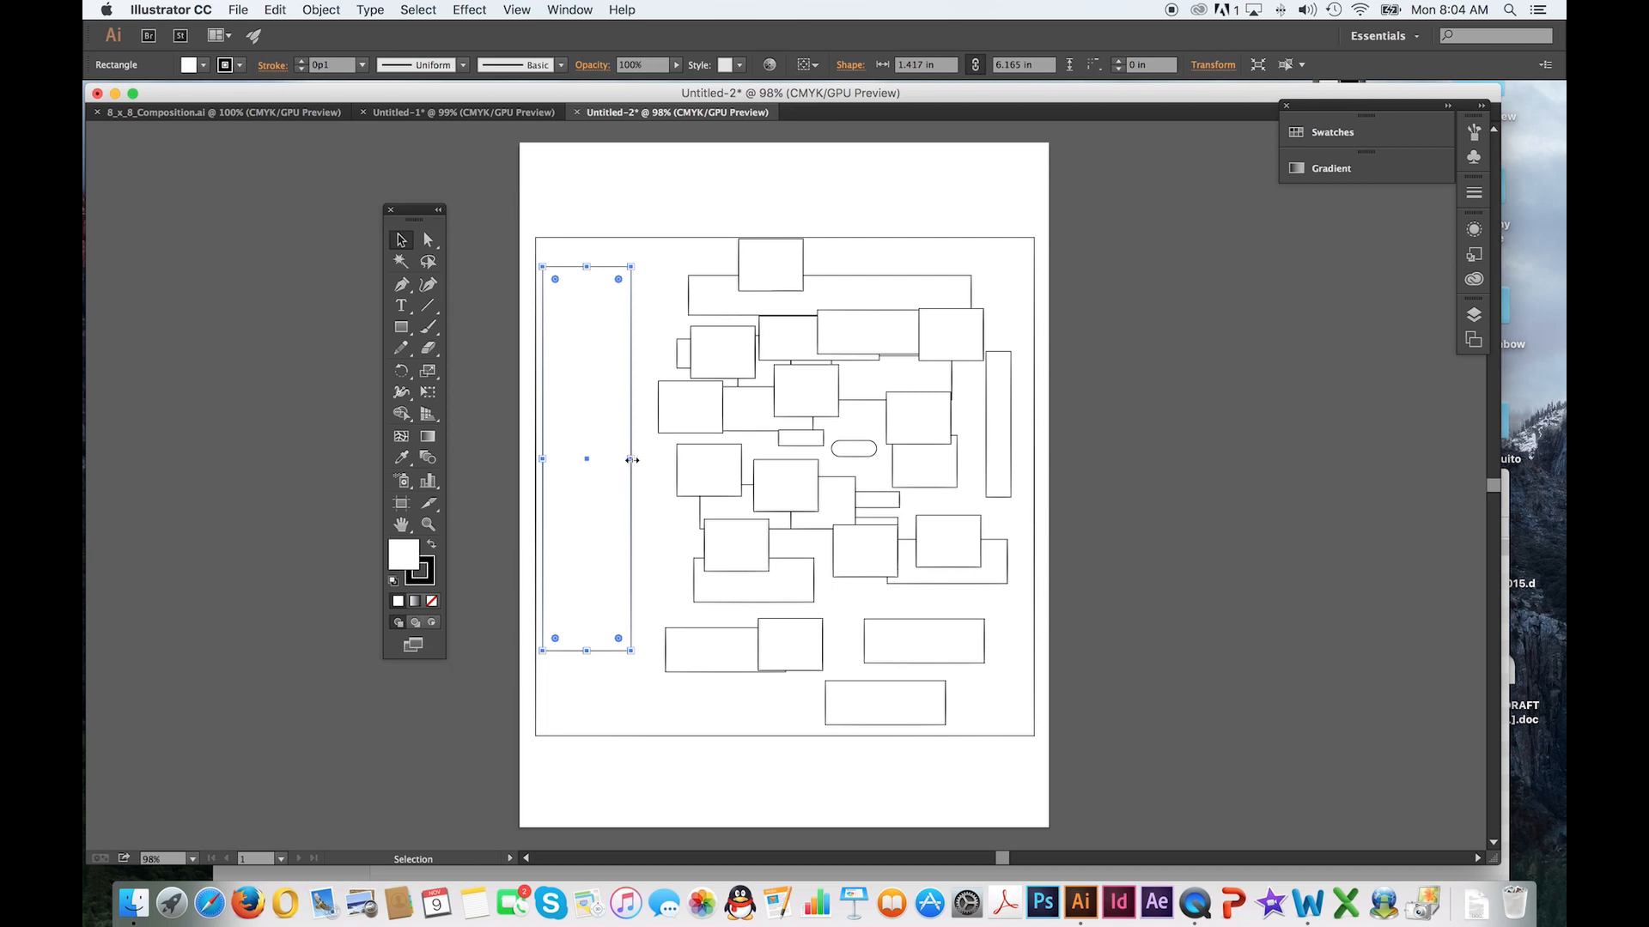
left_click_drag(632, 460, 940, 460)
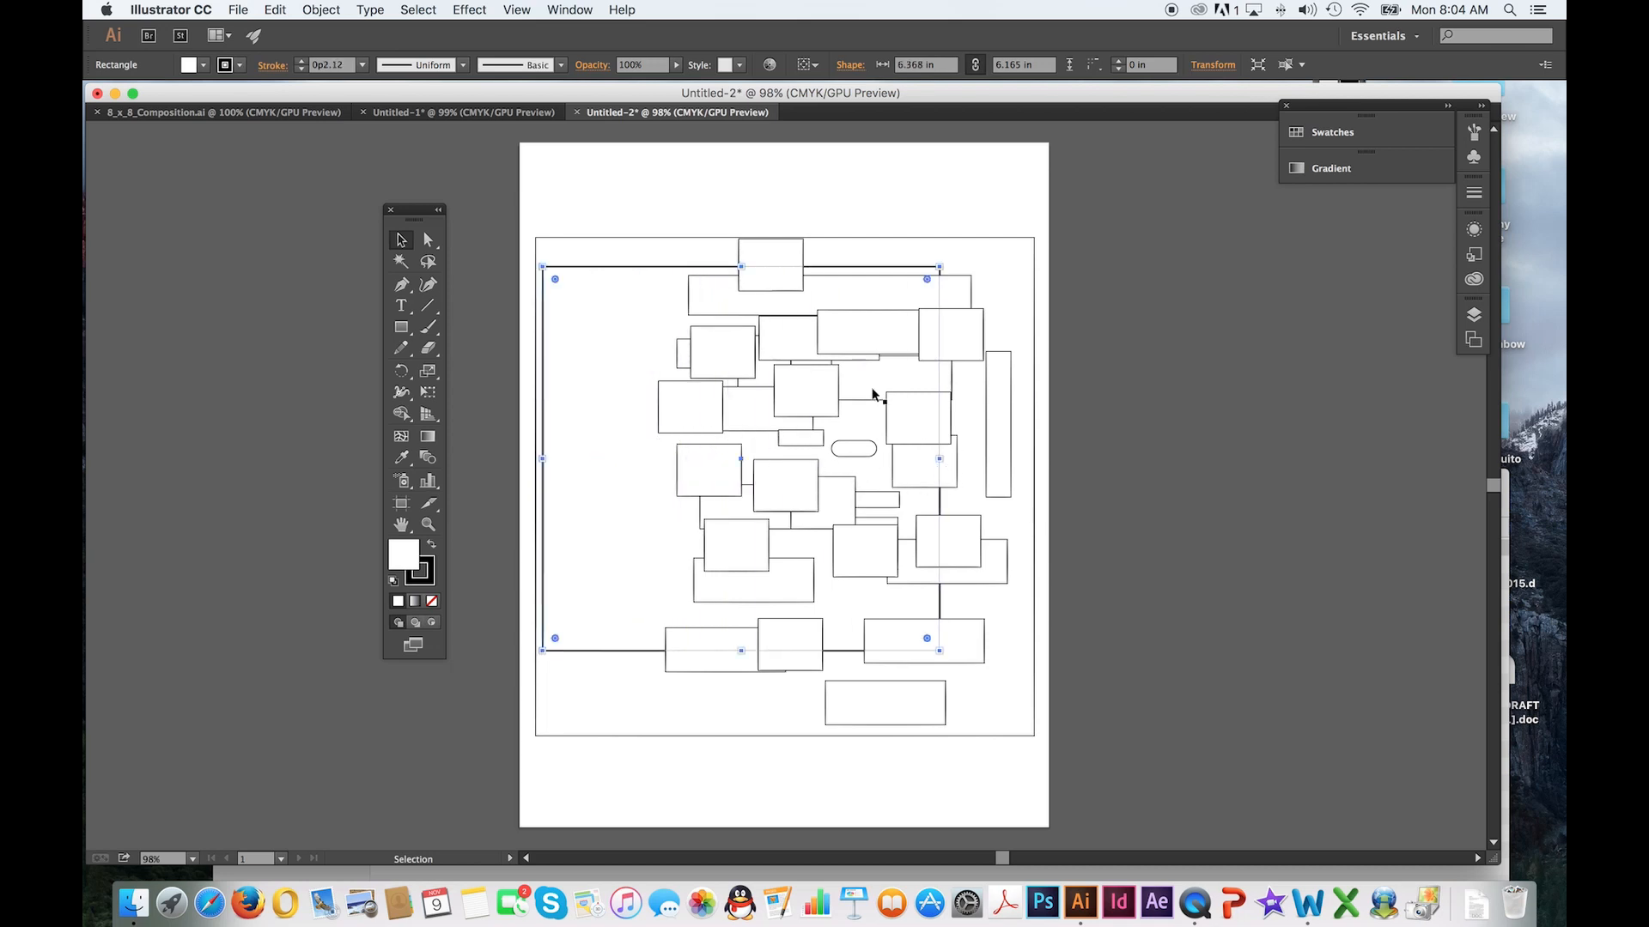
left_click_drag(742, 268, 742, 364)
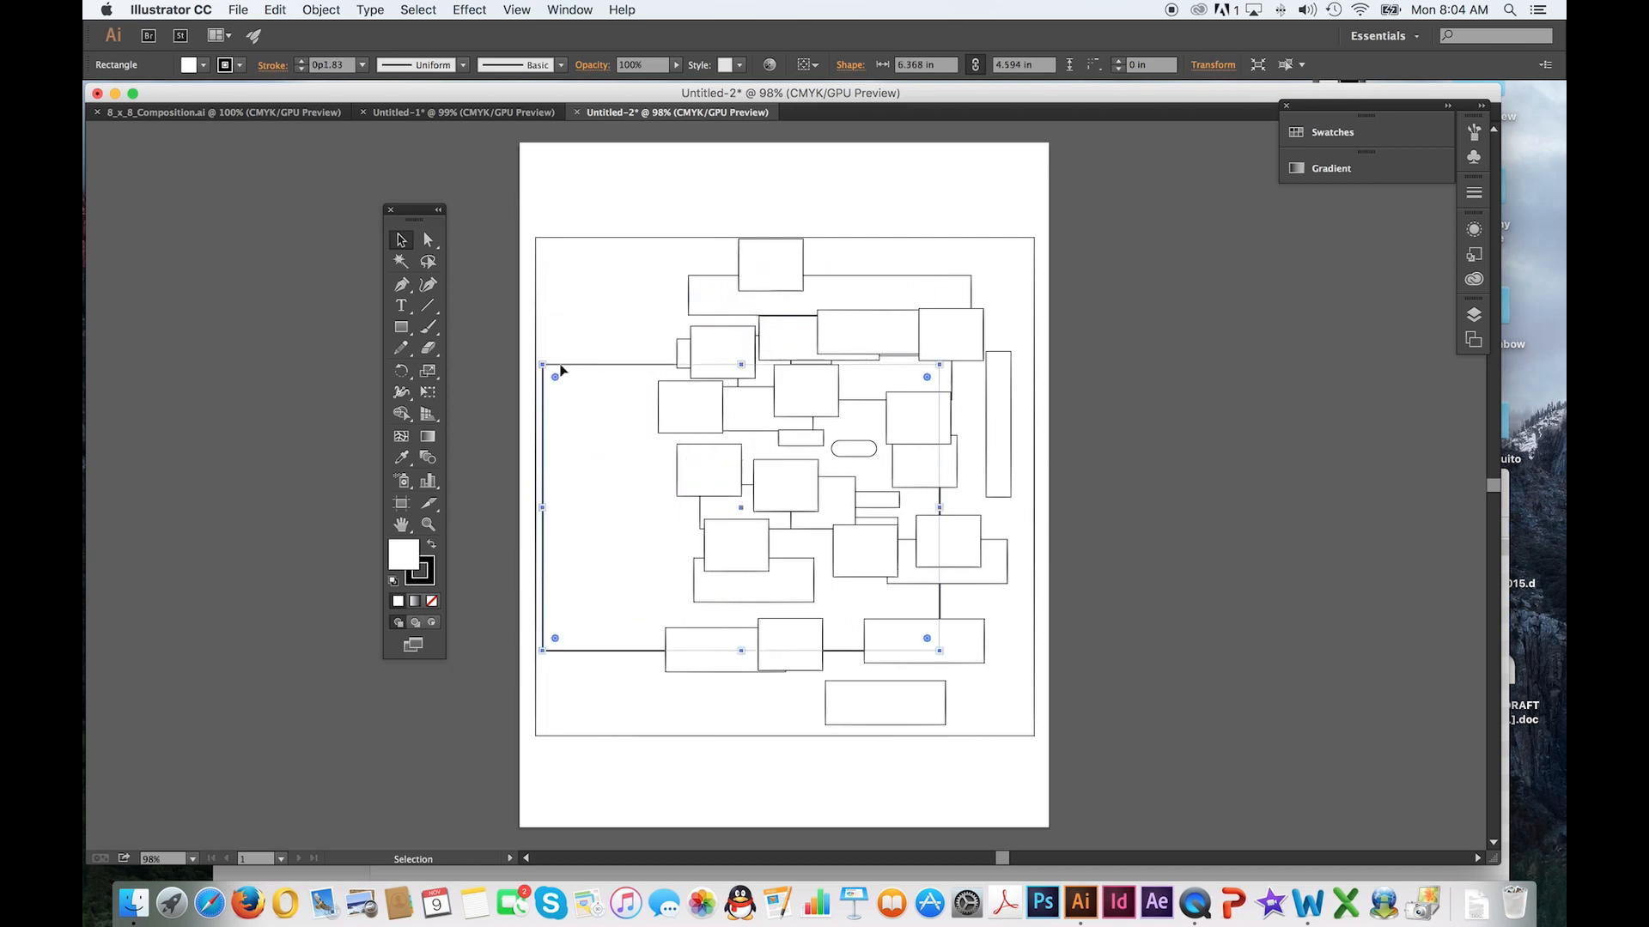
Reshape the enlarged rectangle from its corners to about 6.19 by 5.84 in
left_click_drag(542, 365, 923, 310)
left_click_drag(842, 480, 589, 477)
left_click_drag(578, 651, 558, 677)
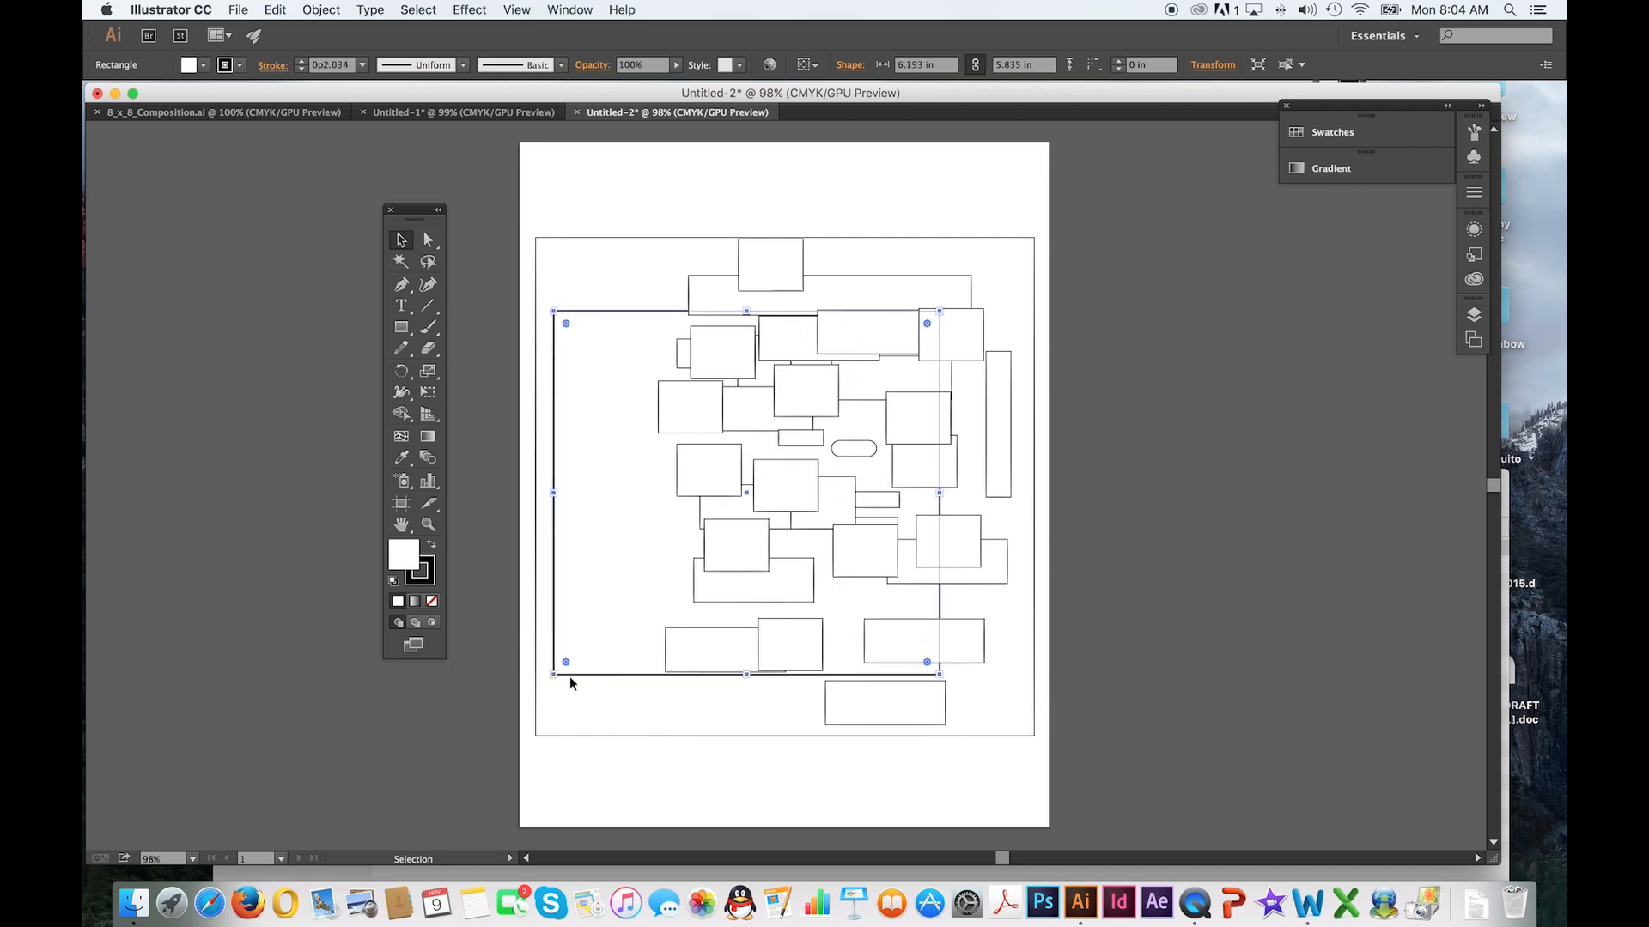
Stretch the large rectangle's lower, right and upper sides outward and pull its left side in, to about 6.25 by 7.13 in
left_click_drag(748, 676, 749, 713)
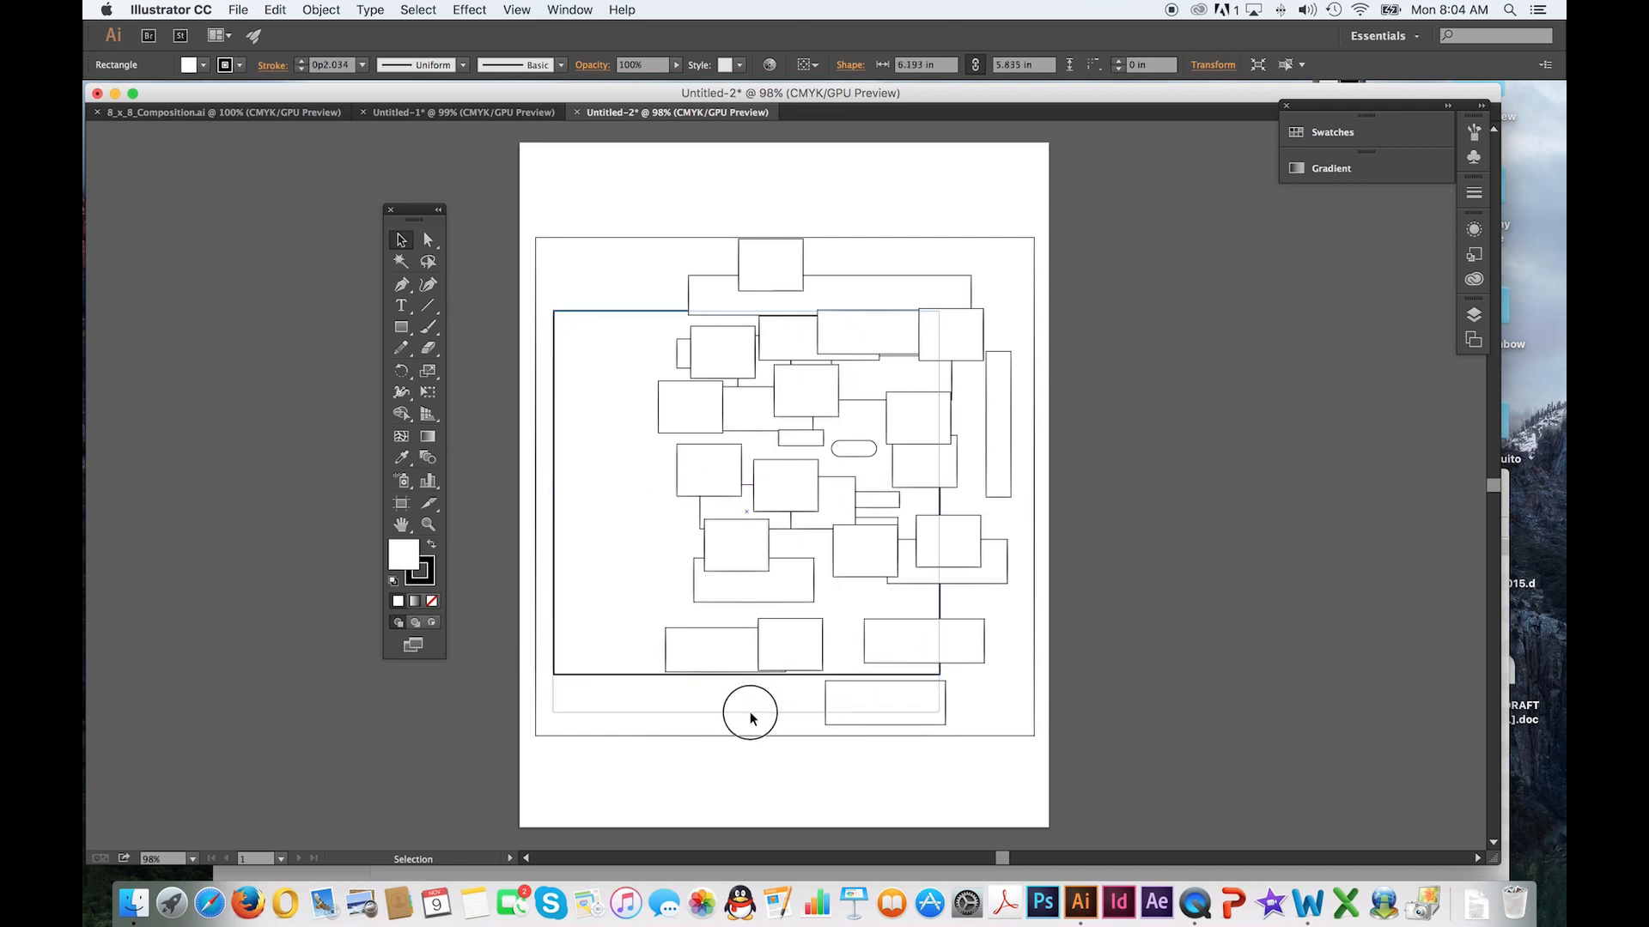
left_click_drag(939, 513, 1003, 512)
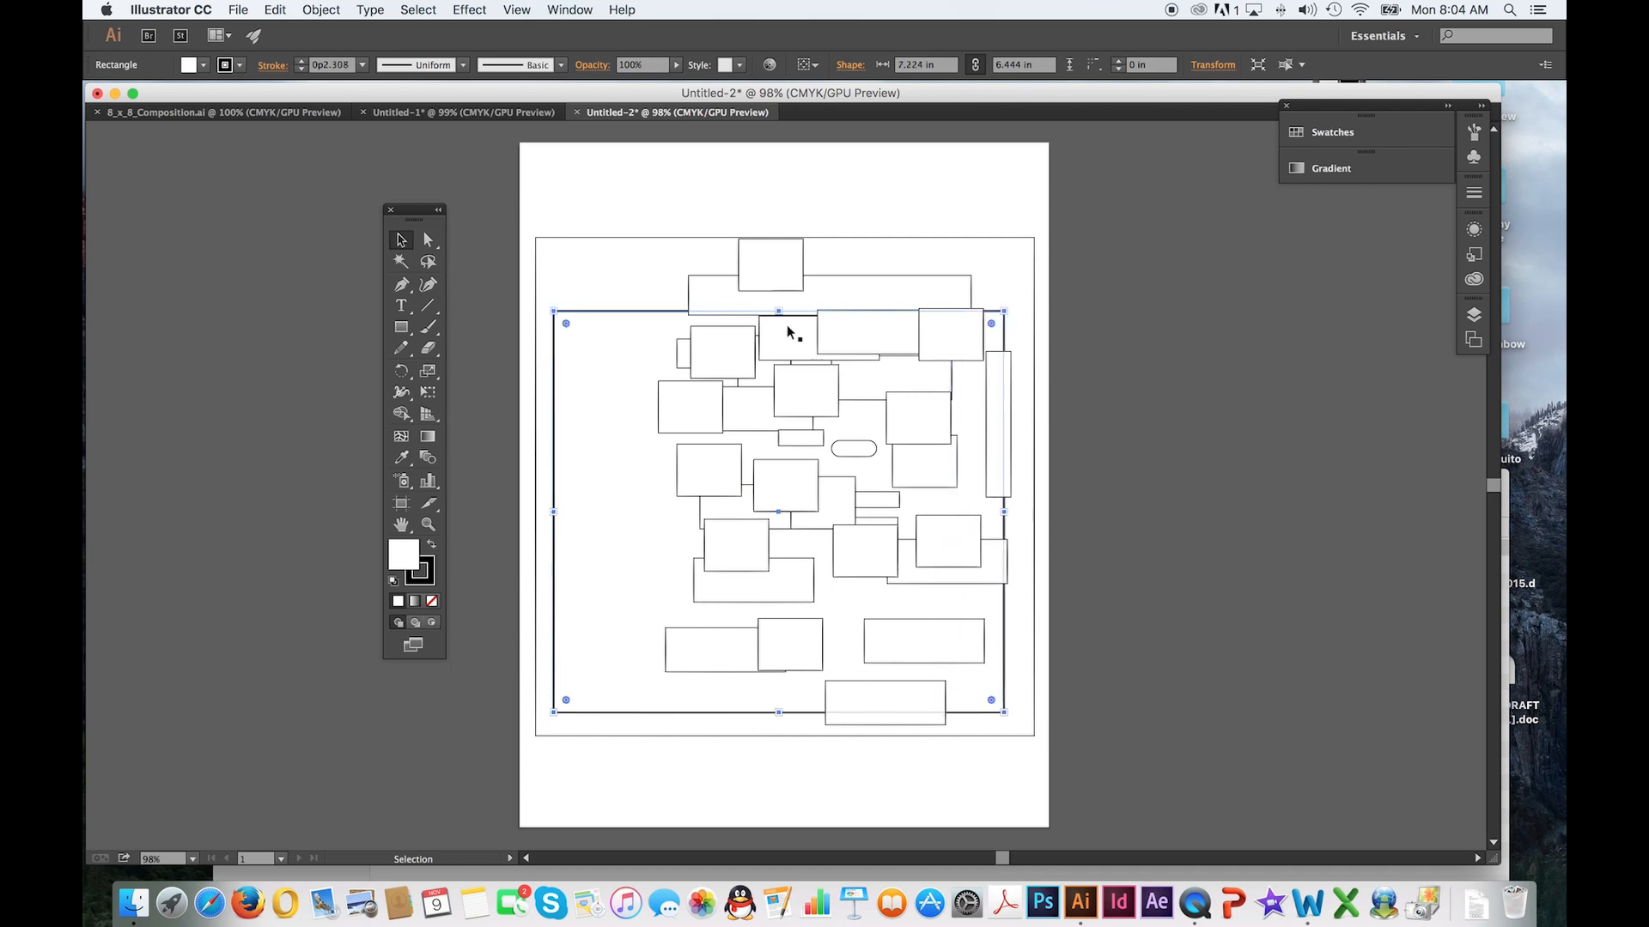
left_click_drag(781, 313, 782, 269)
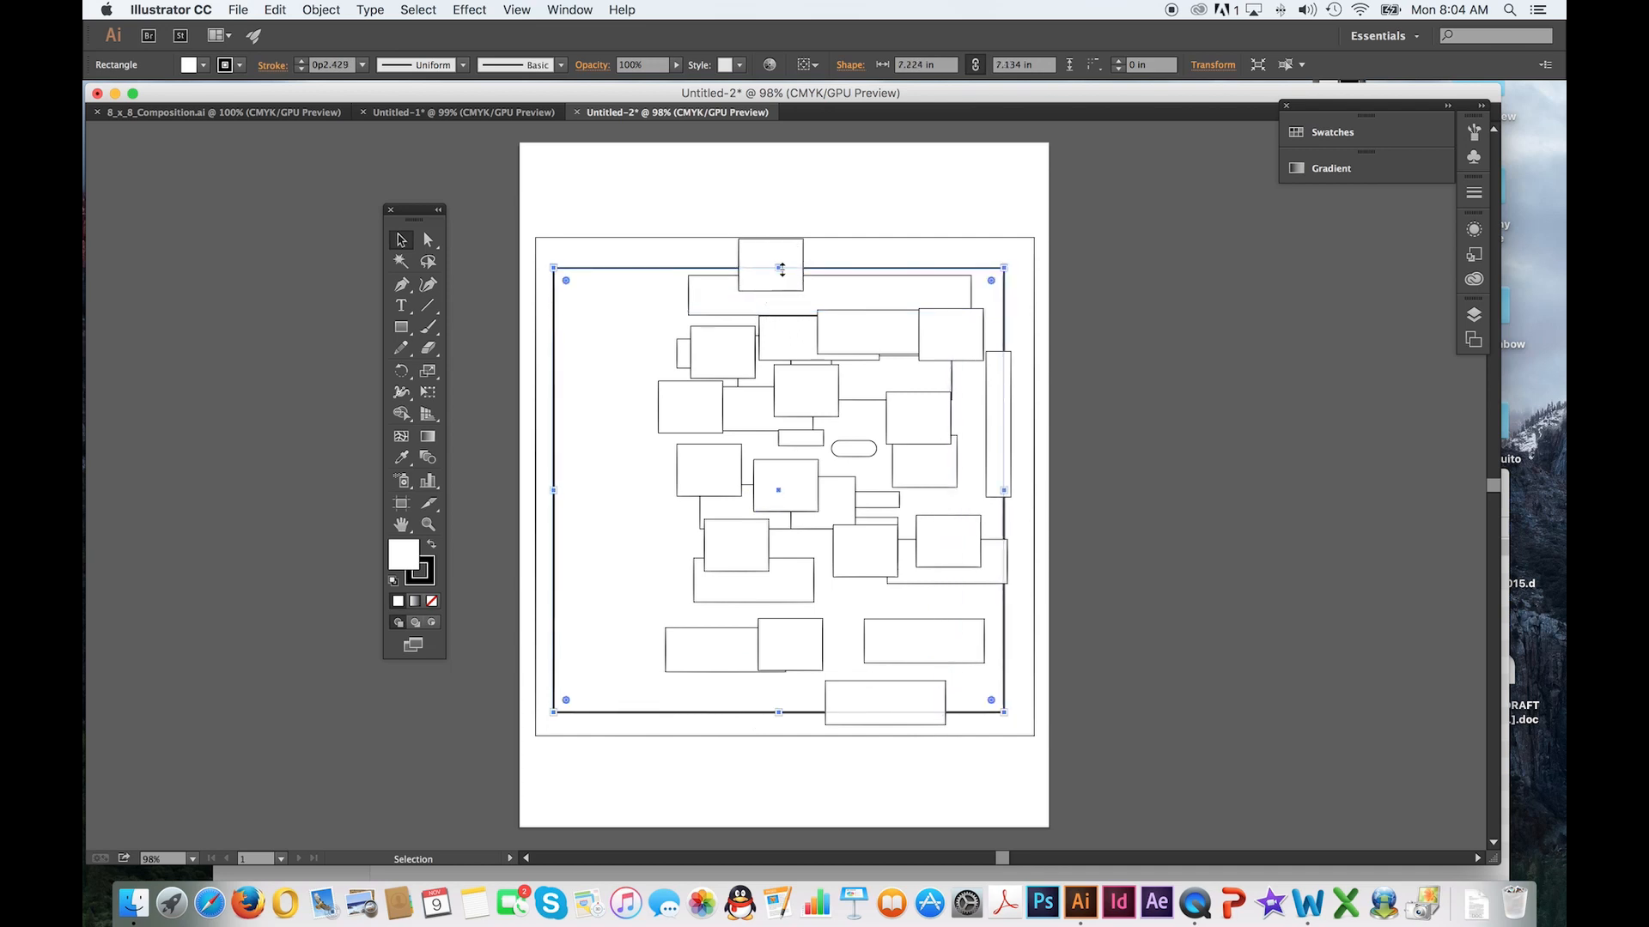
left_click_drag(555, 492, 614, 491)
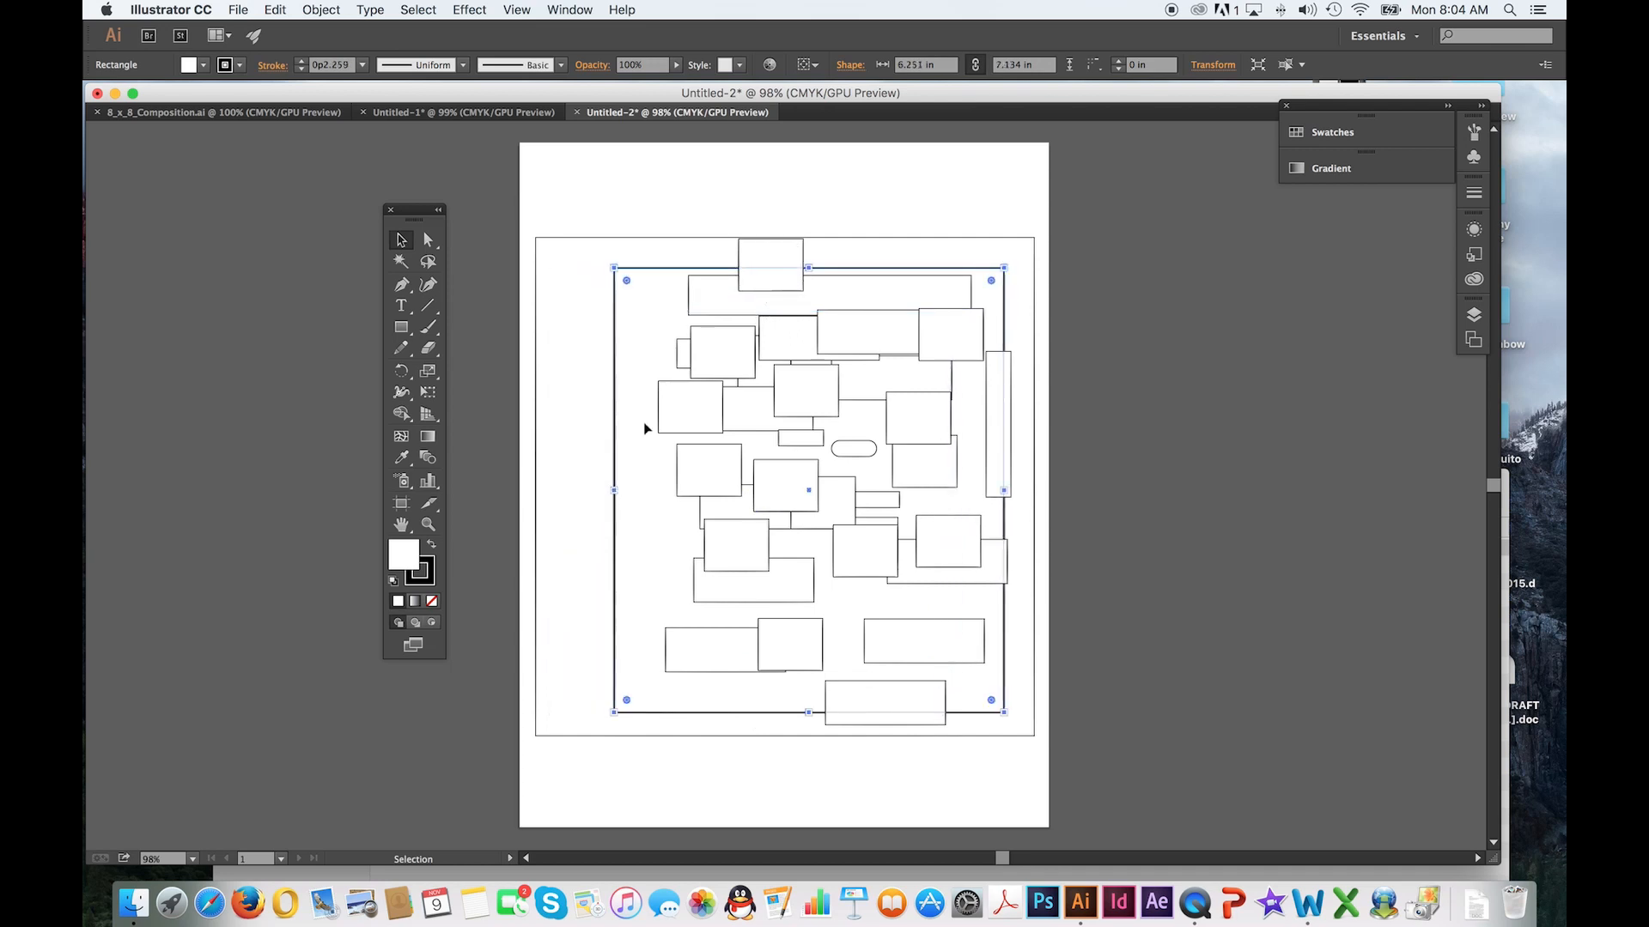
Free Transform the large rectangle into a tilted diamond about 6.47 by 7.39 in and shift it slightly right and up
left_click(428, 392)
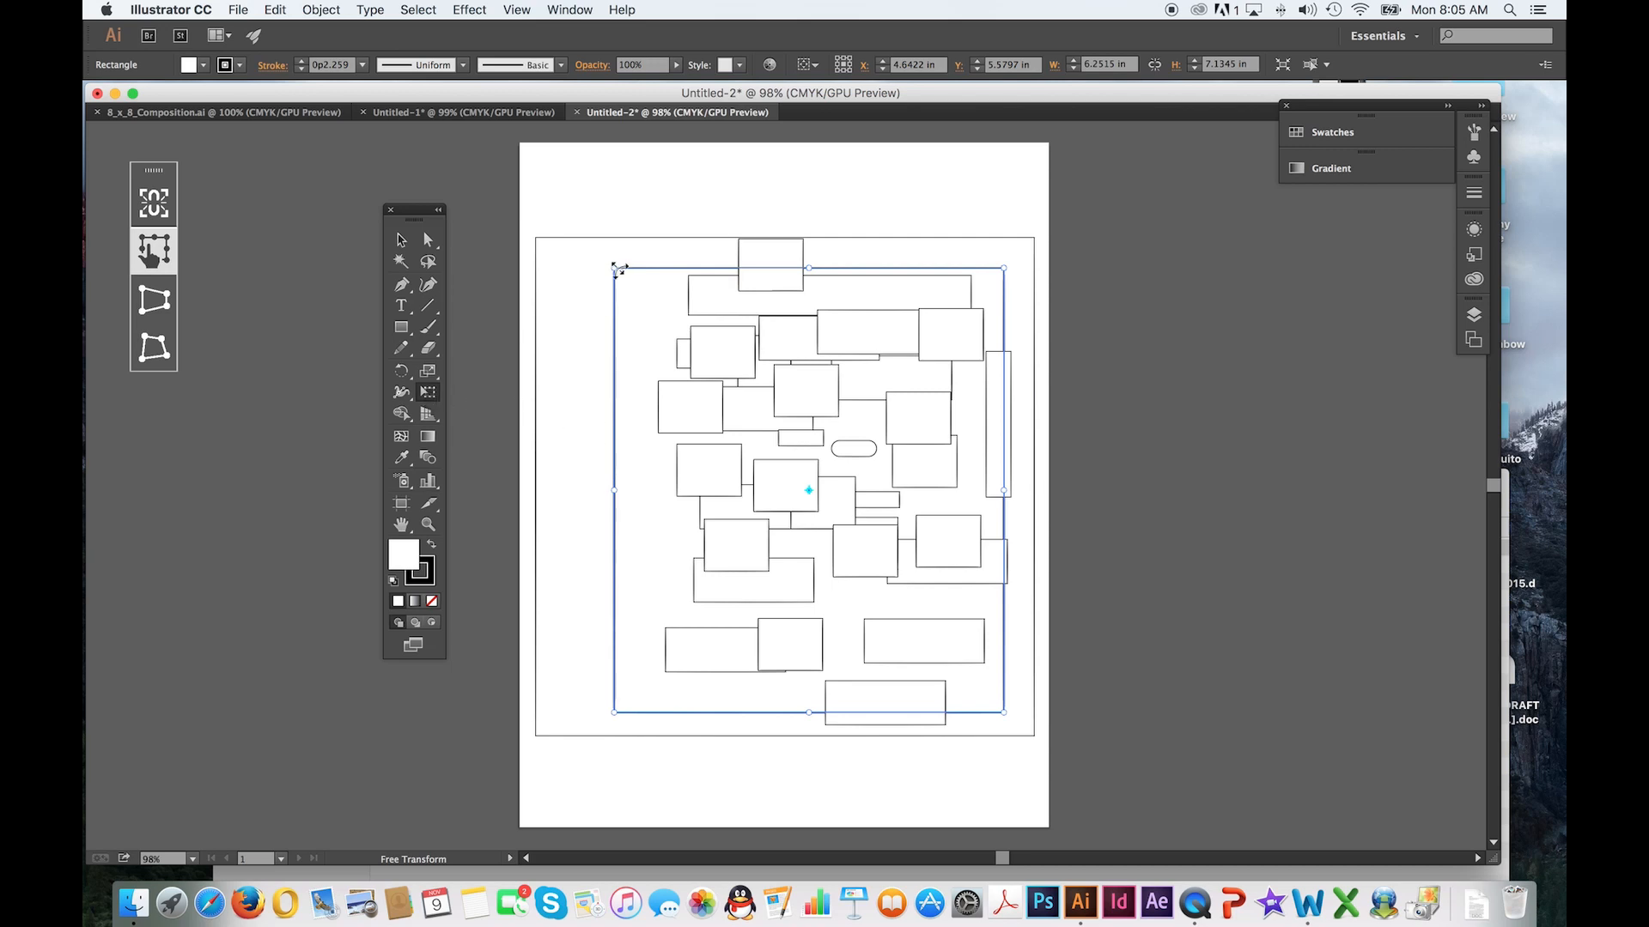
left_click_drag(616, 269, 509, 447)
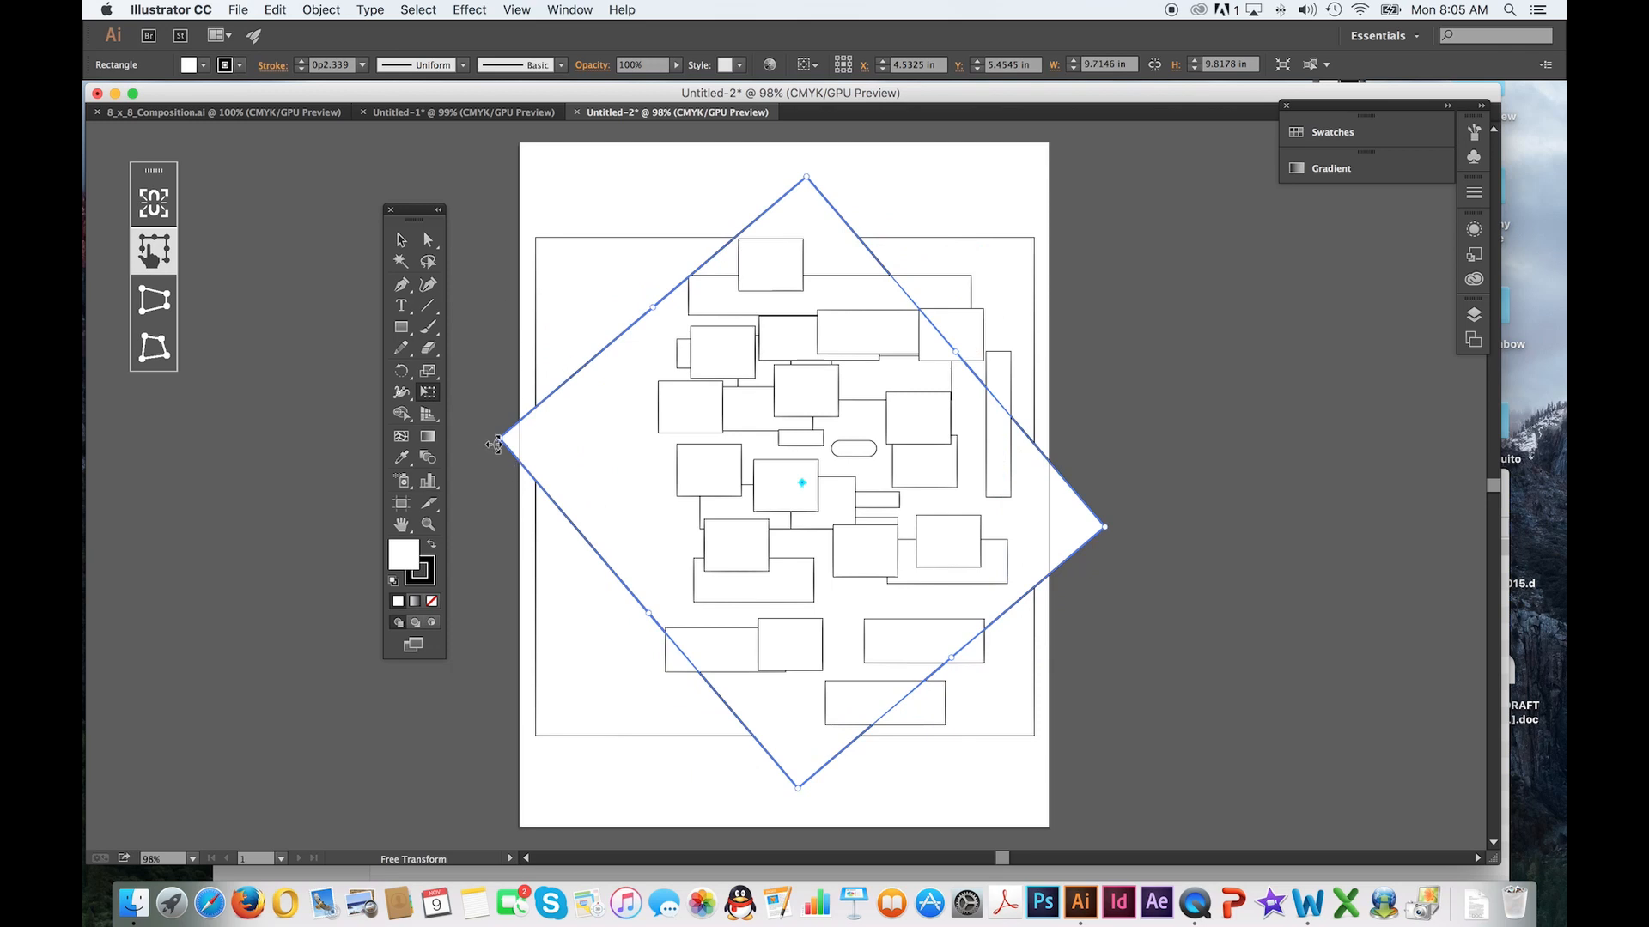
left_click_drag(478, 467, 642, 740)
left_click_drag(1152, 543, 1141, 349)
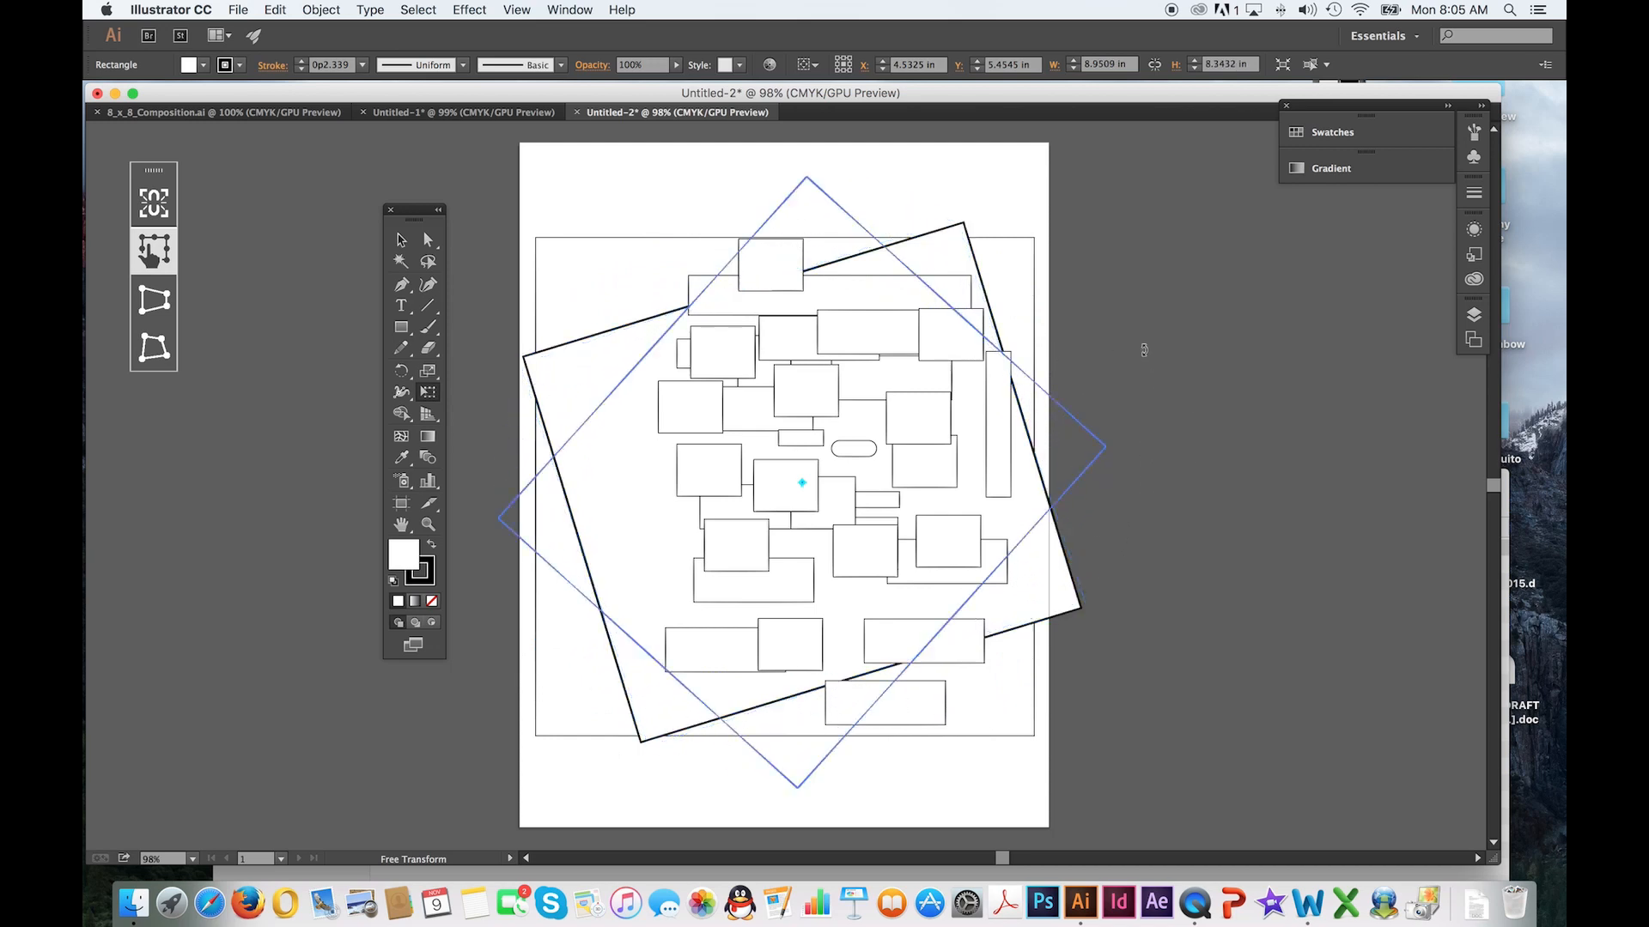
left_click(401, 241)
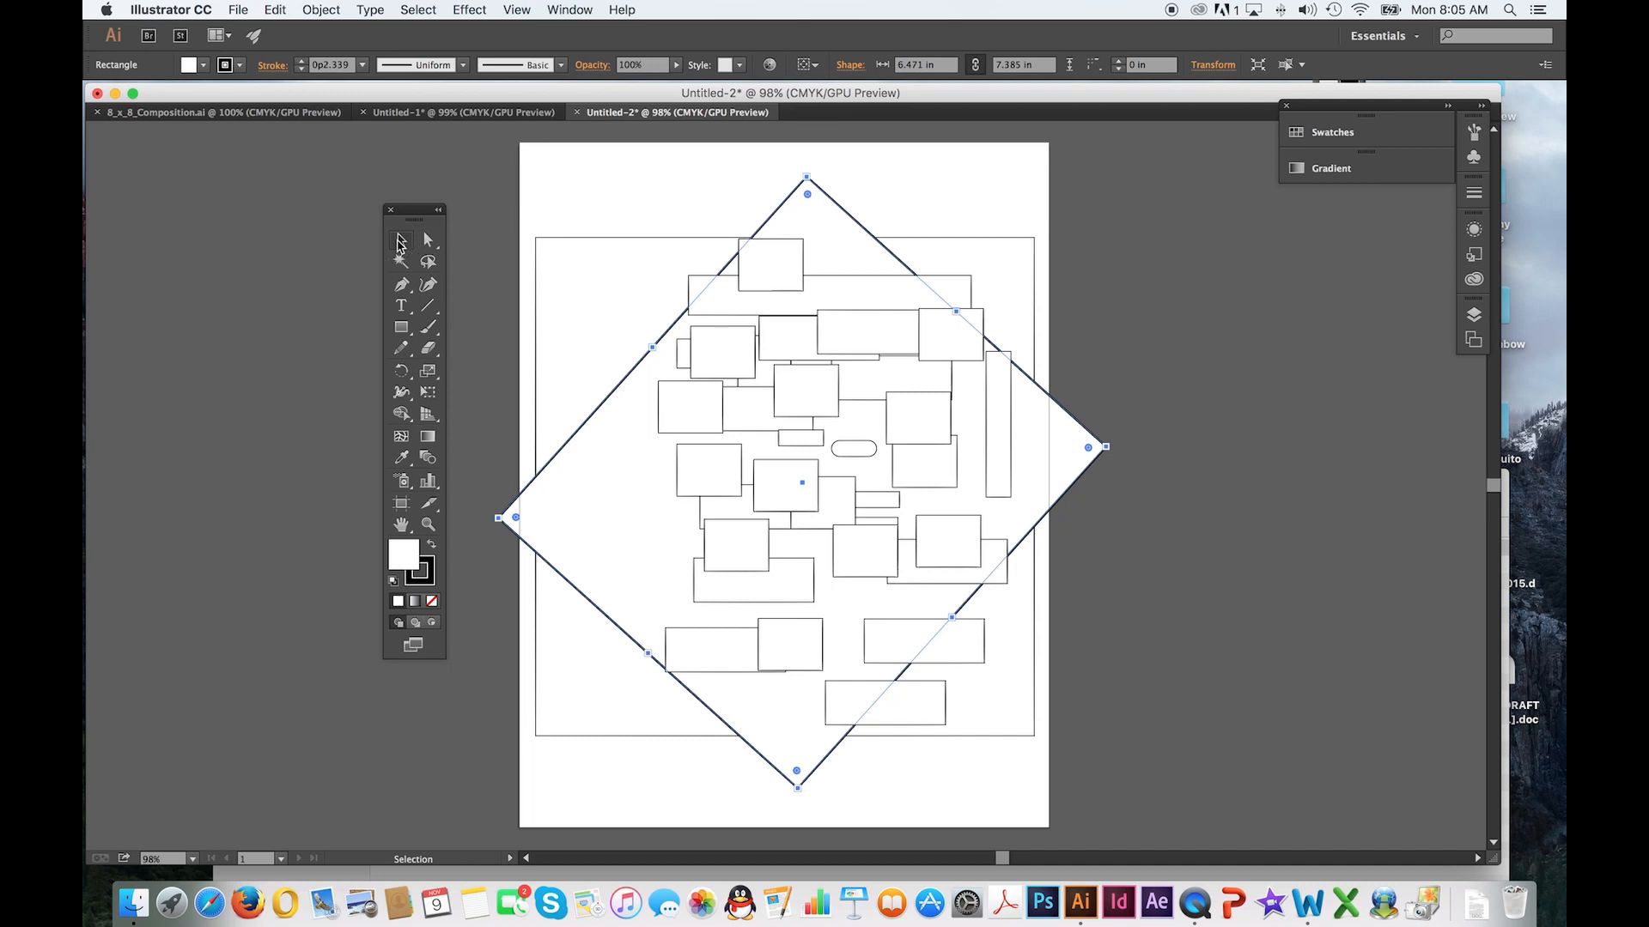
left_click_drag(635, 372, 688, 353)
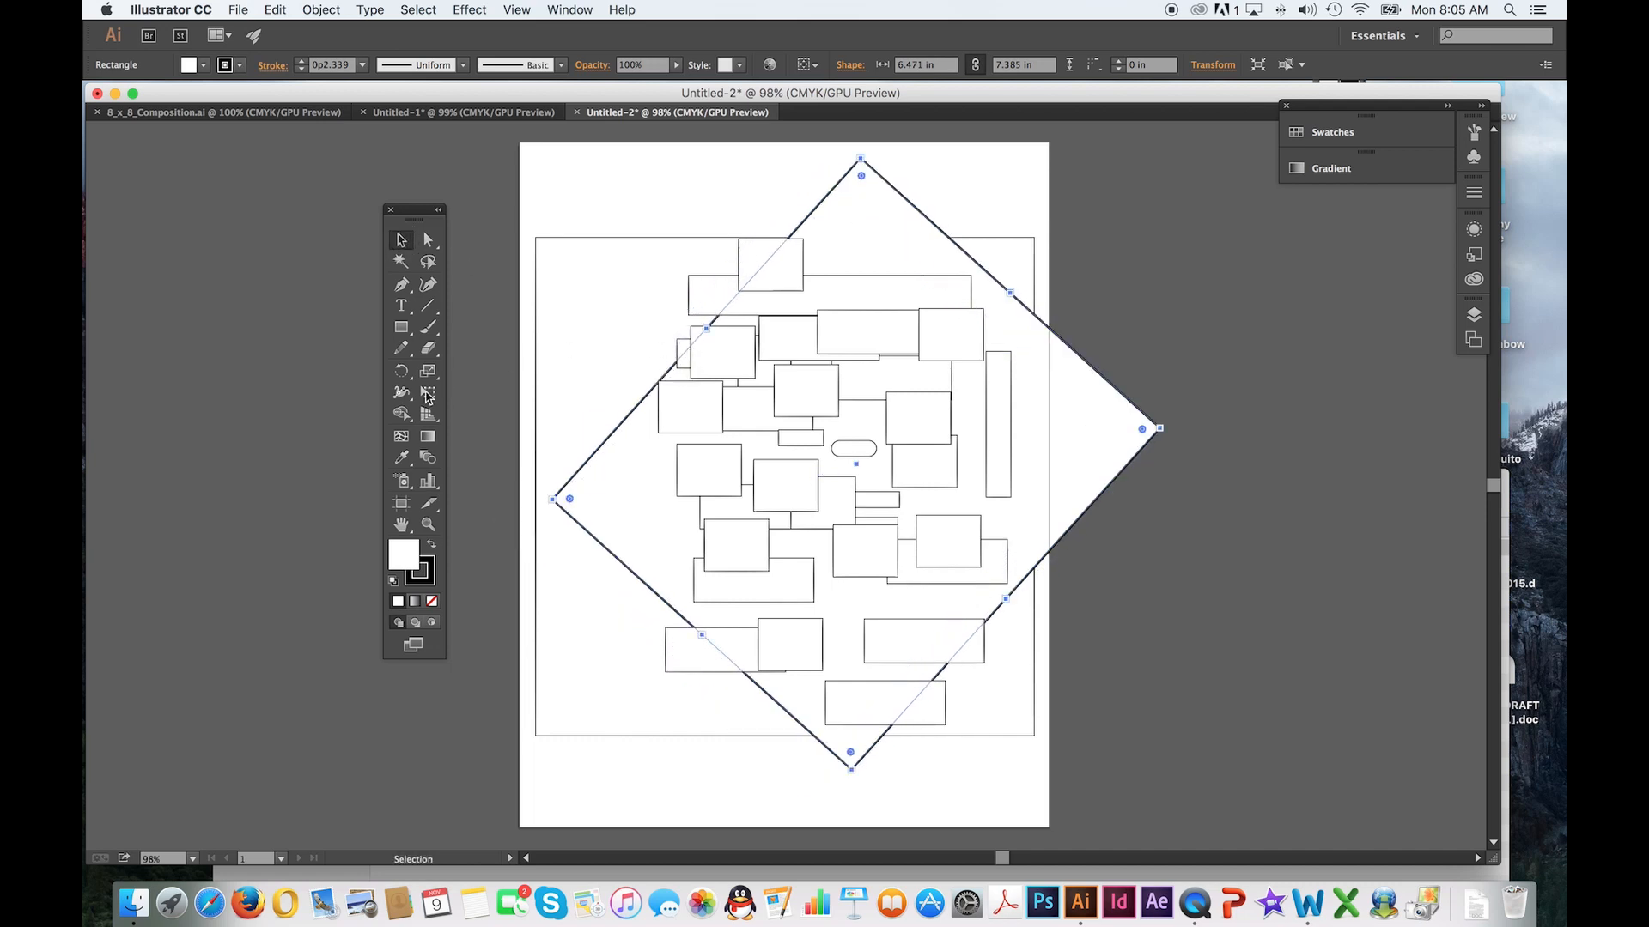
Shrink the tilted rectangle to about 4.12 by 4.7 in and rotate it with Free Transform, and move the toolbox slightly aside
left_click(427, 394)
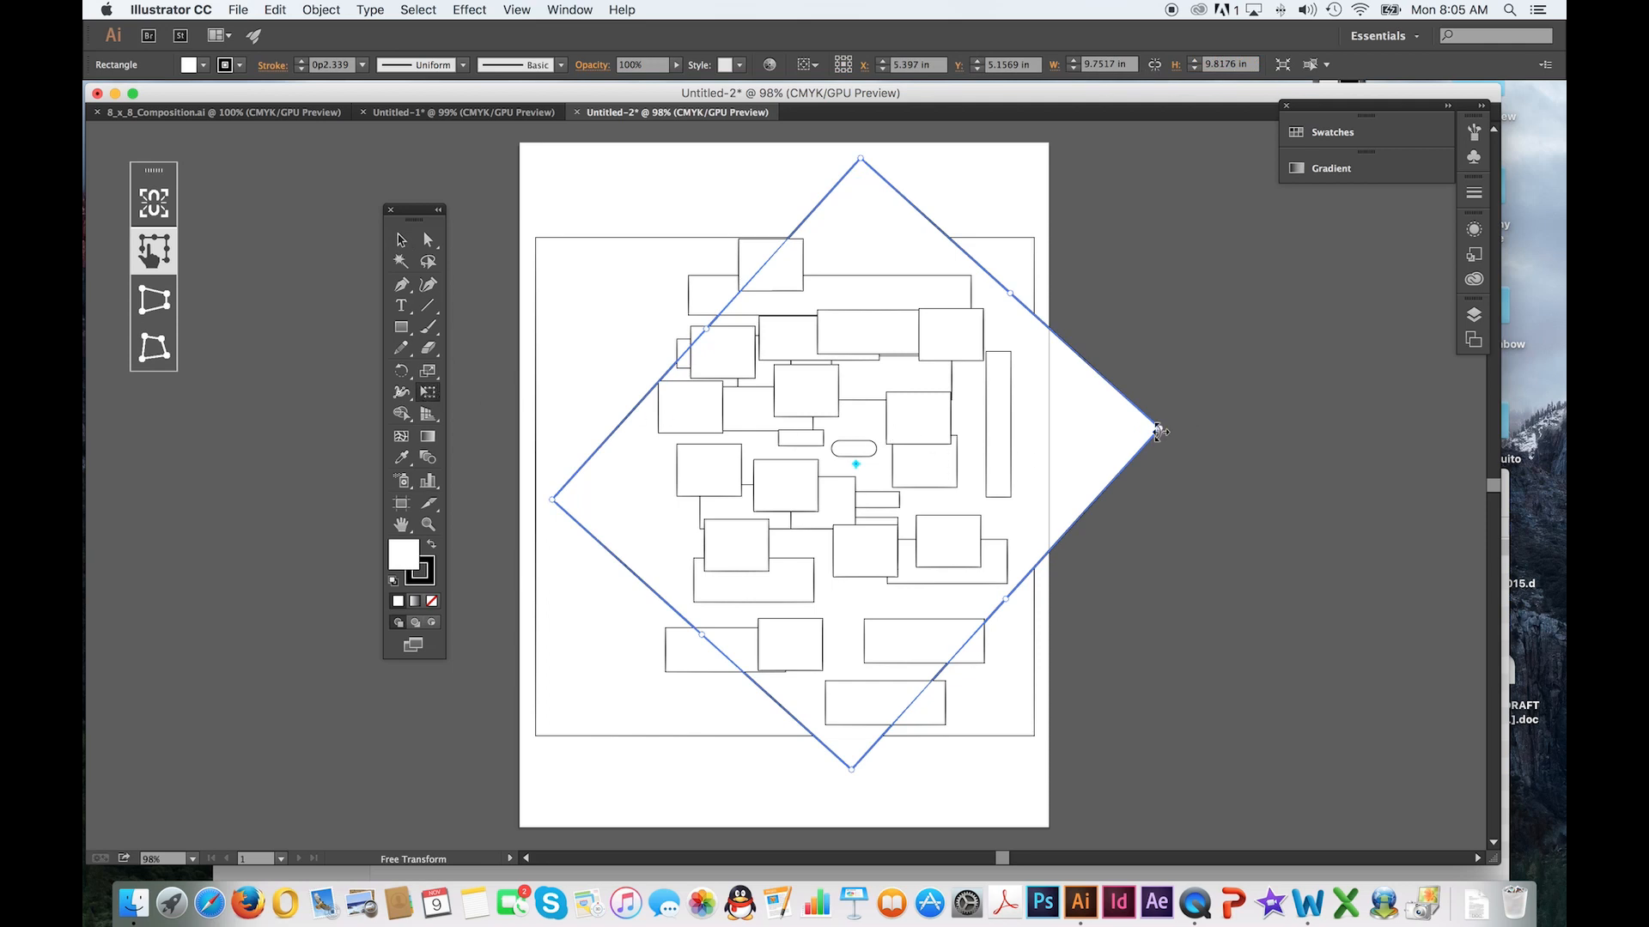
left_click_drag(1157, 431, 839, 629)
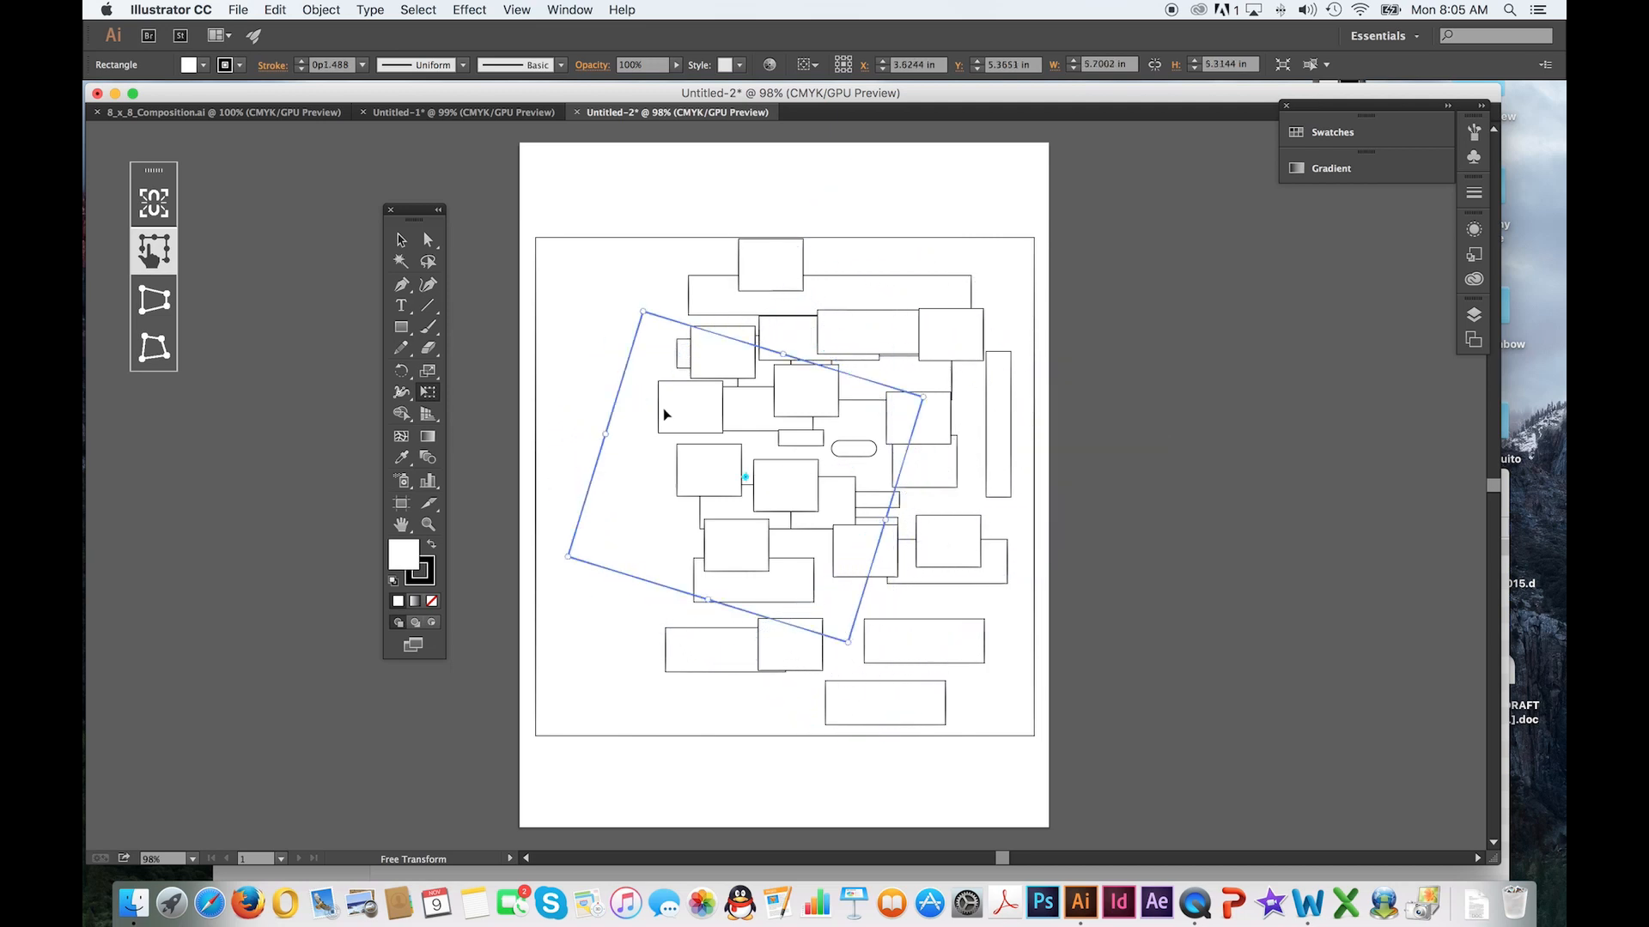
left_click_drag(629, 300, 678, 460)
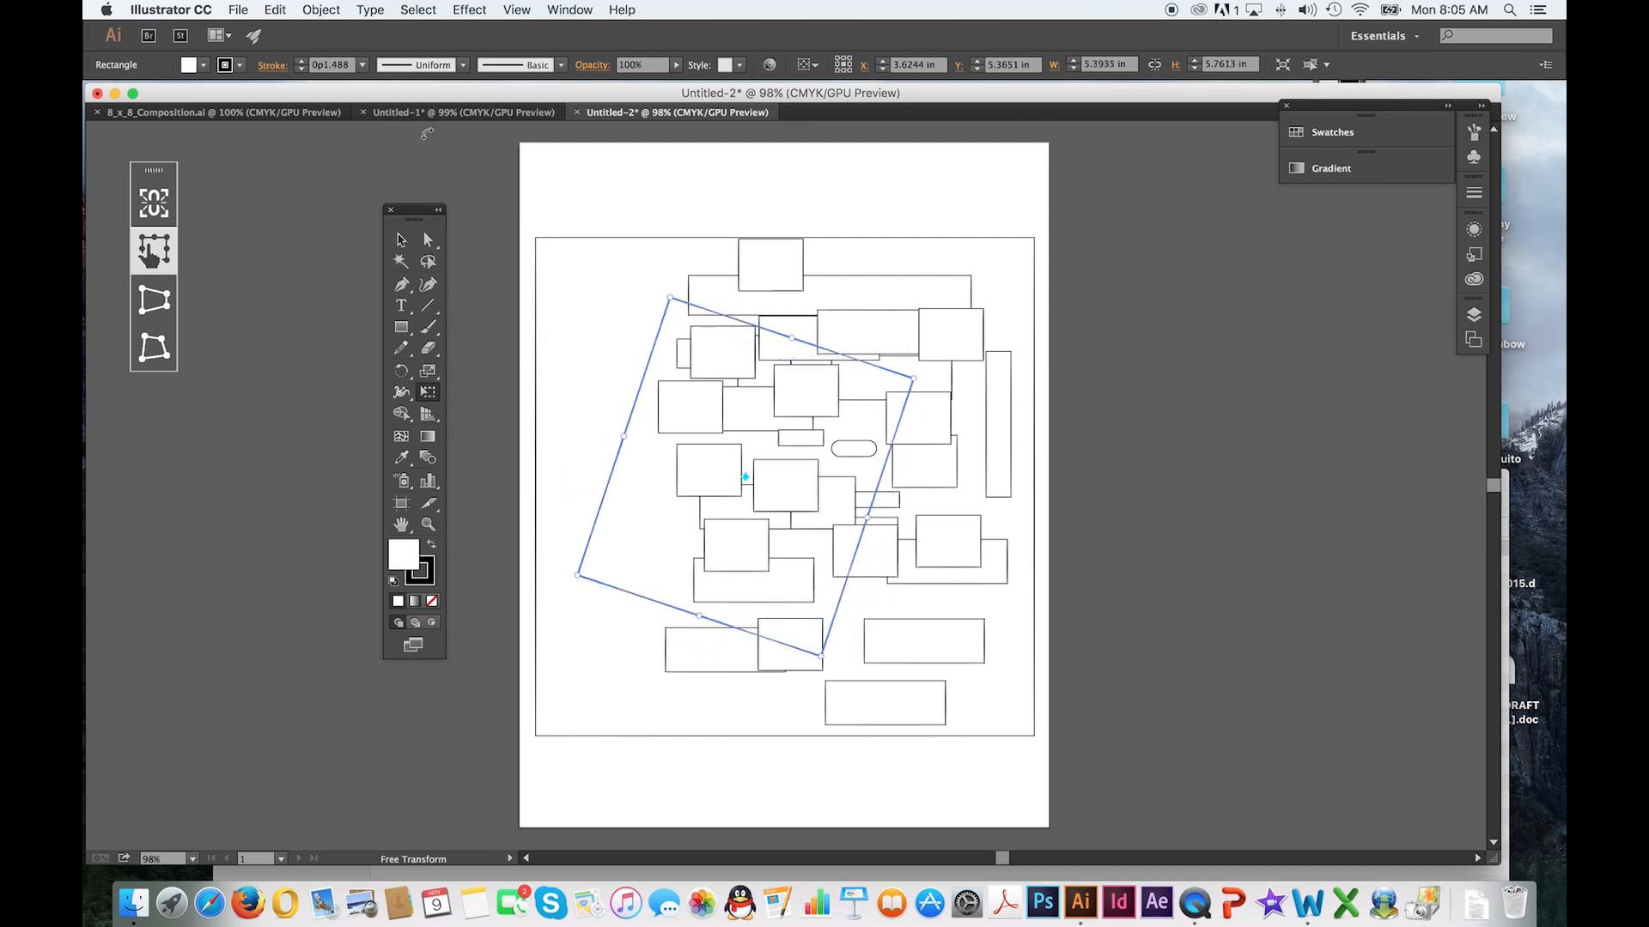
left_click(401, 240)
left_click_drag(426, 217, 402, 206)
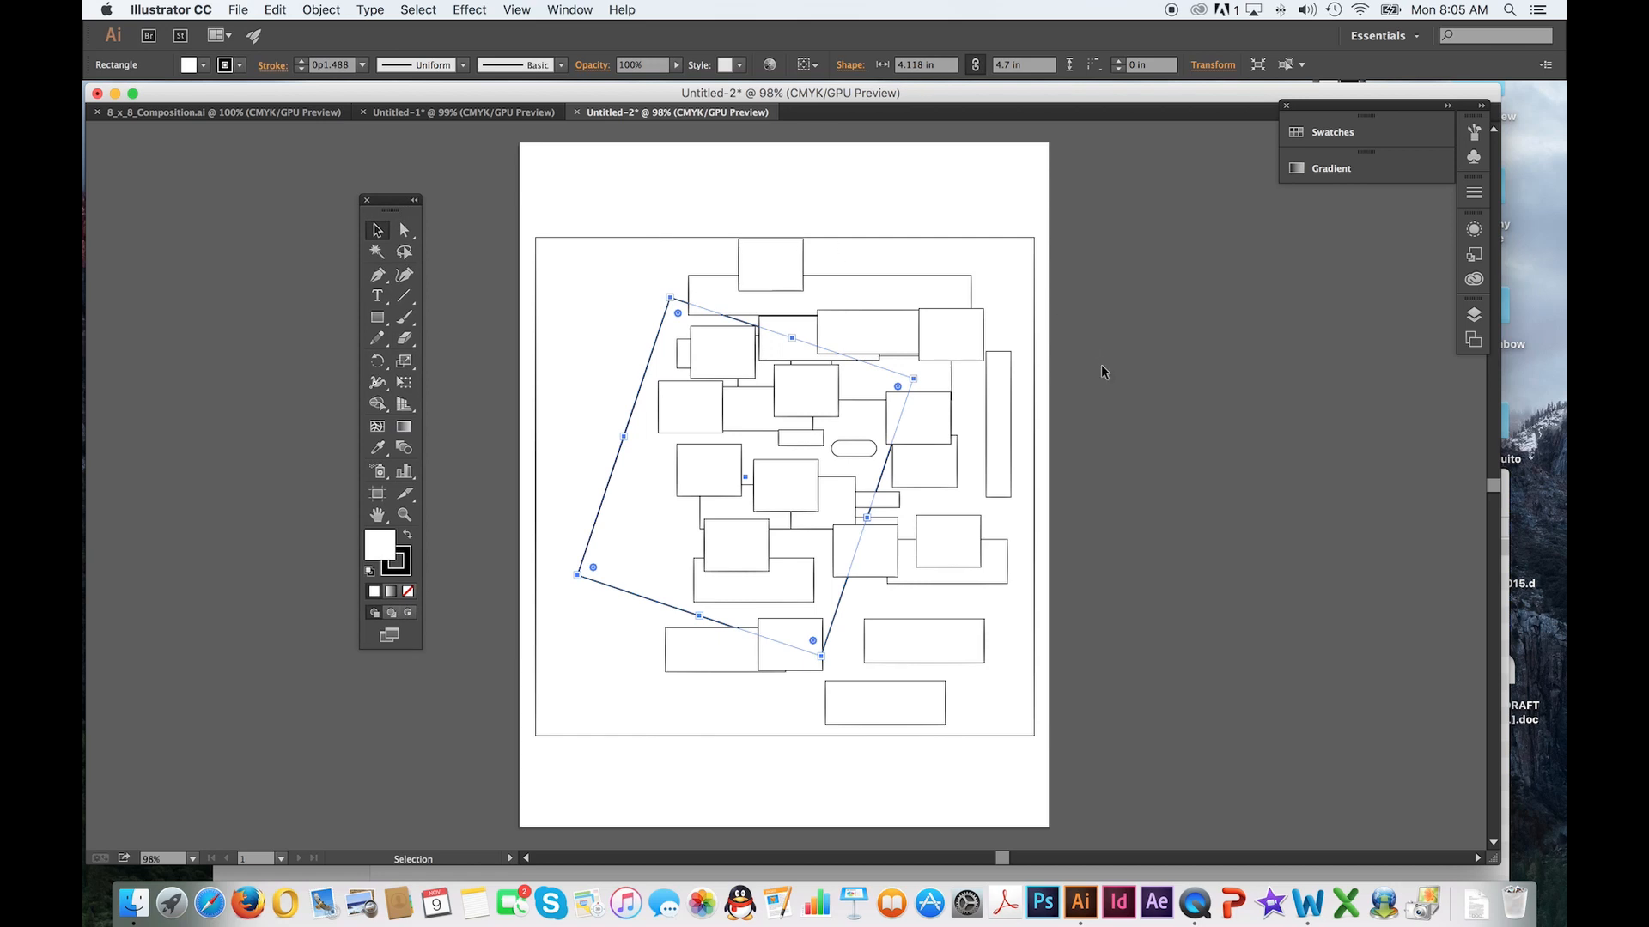
left_click(1196, 905)
key("super+q")
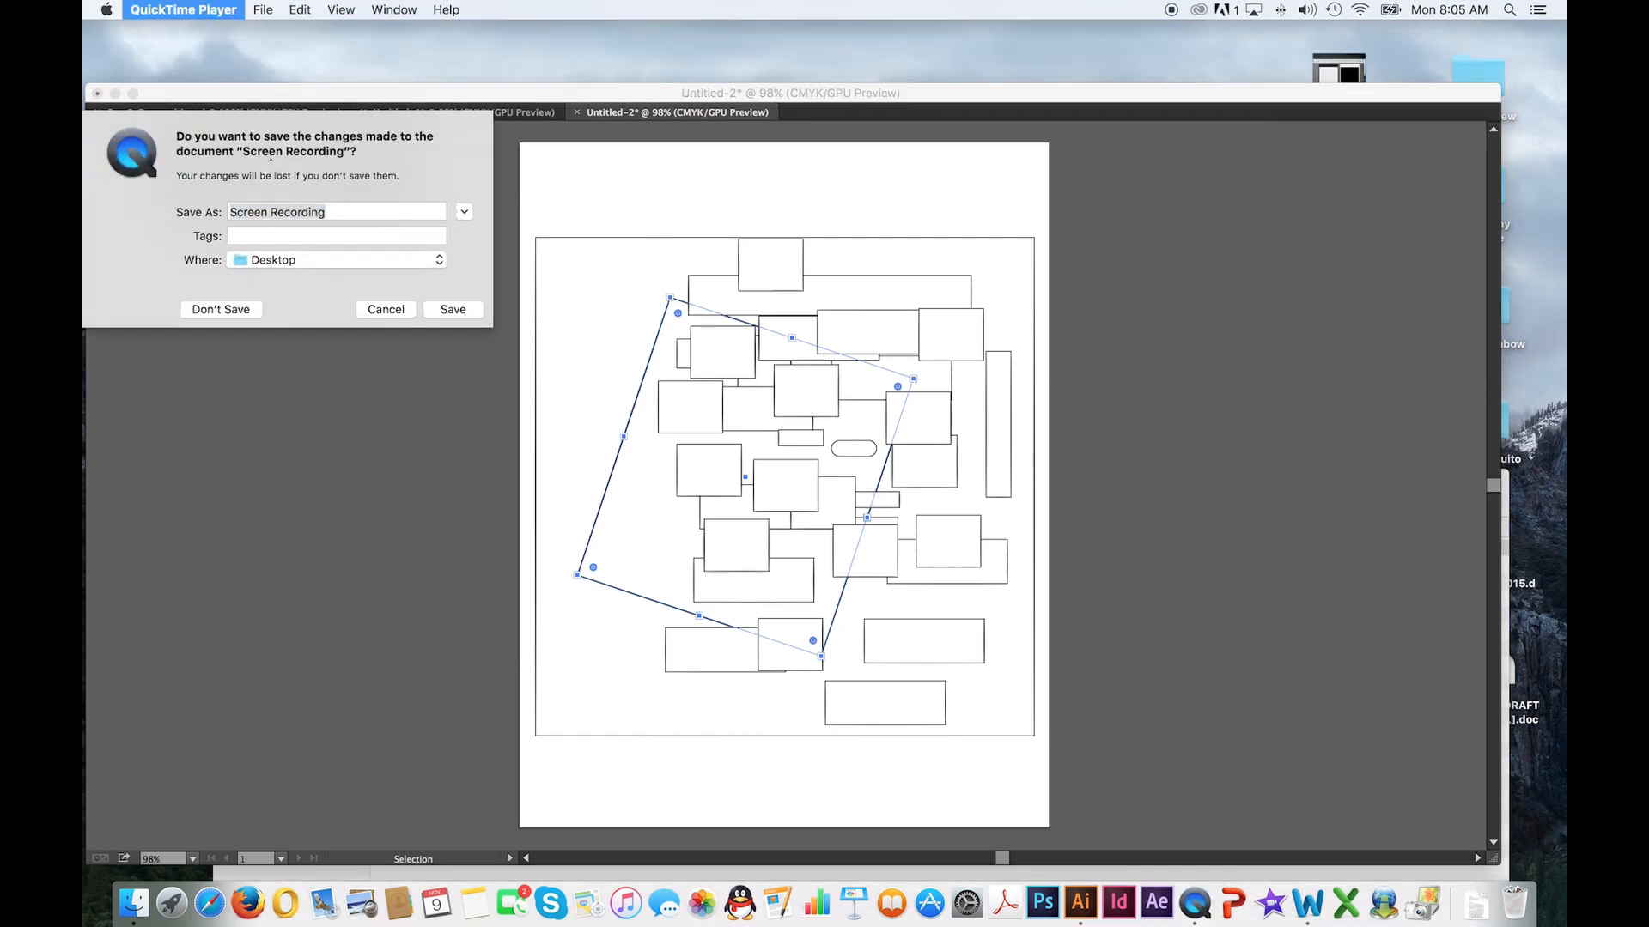